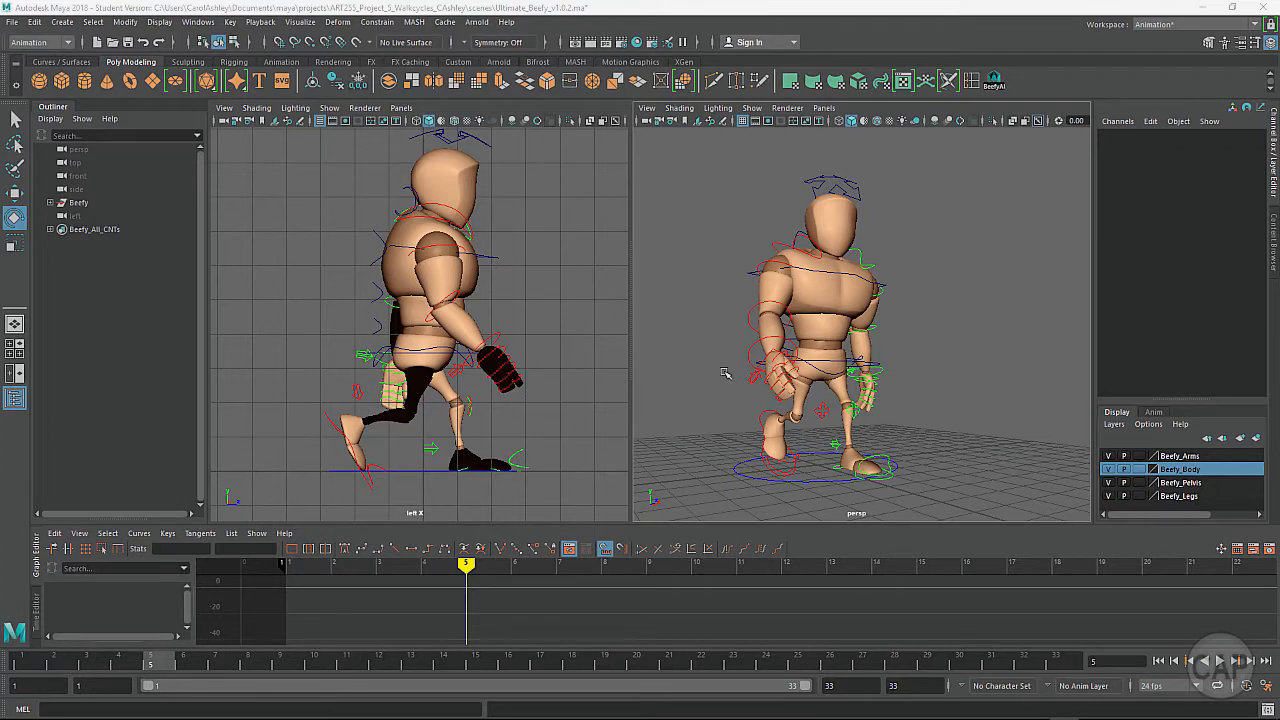
Switch to the Animators Survival Kit walk cycles image in Photos, study its pose and timing charts, and return to Maya
mouse_move(978, 718)
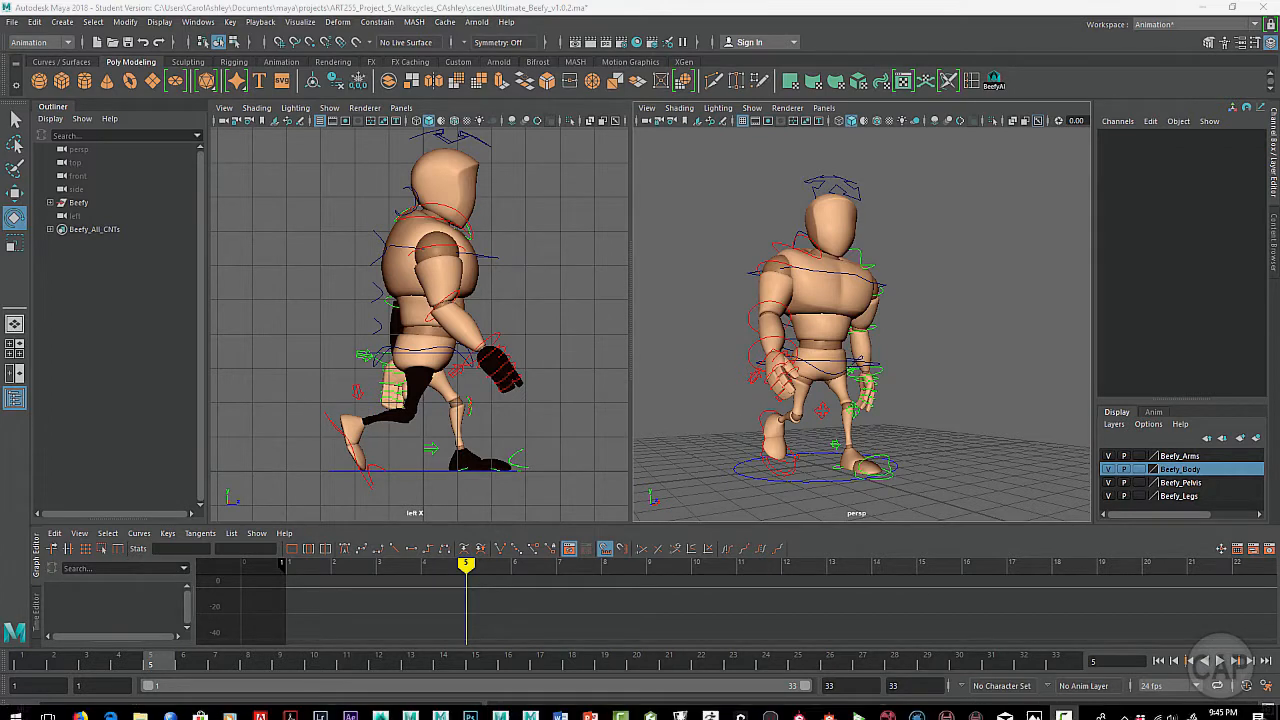
mouse_move(1031, 710)
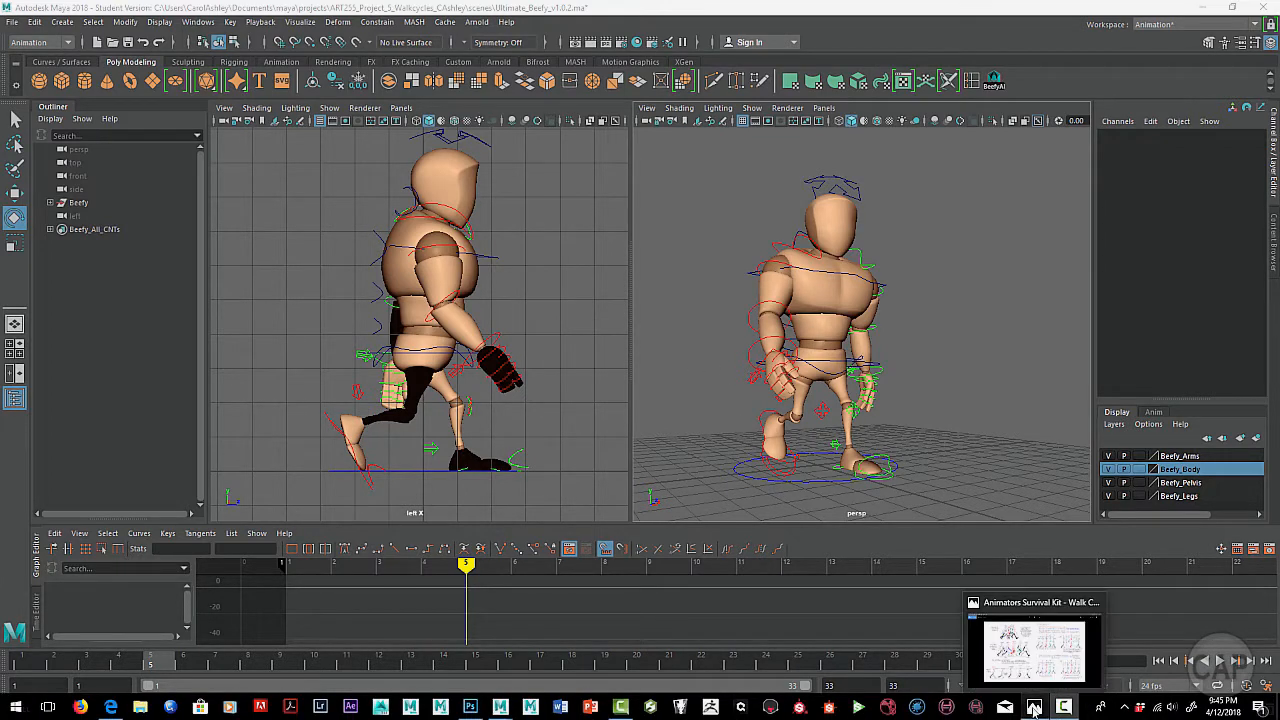
click(1029, 659)
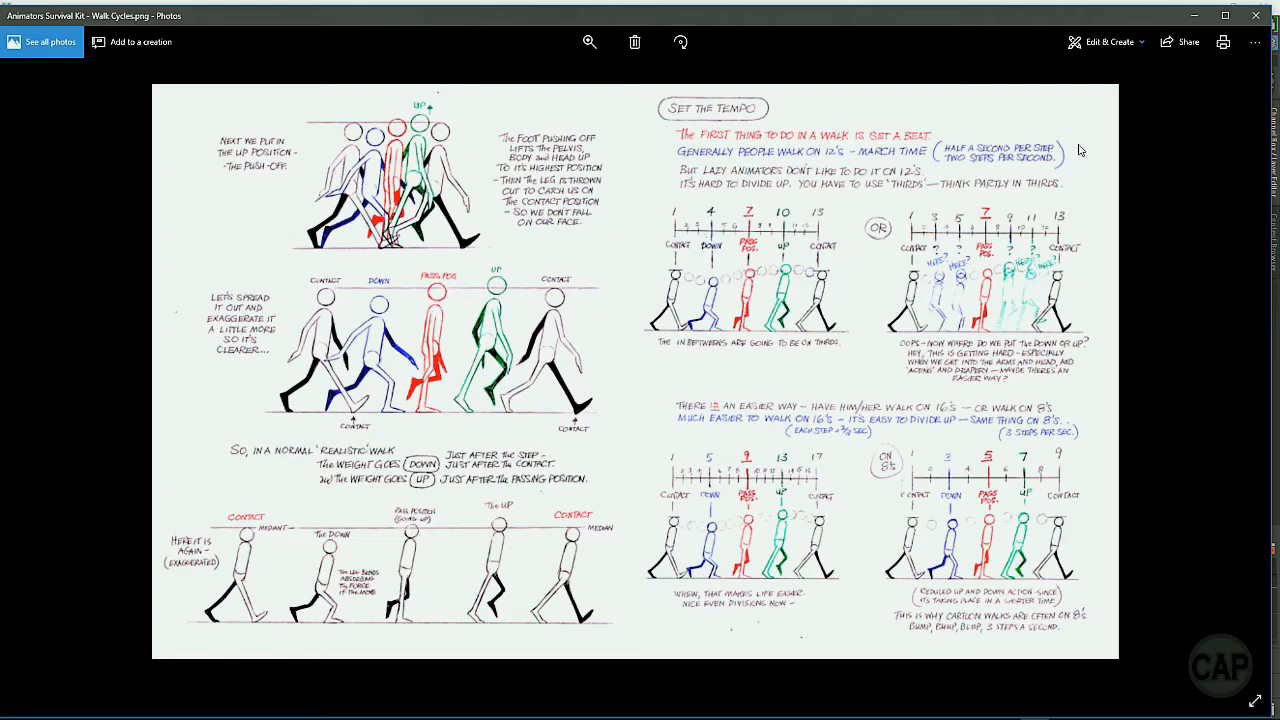
click(1194, 16)
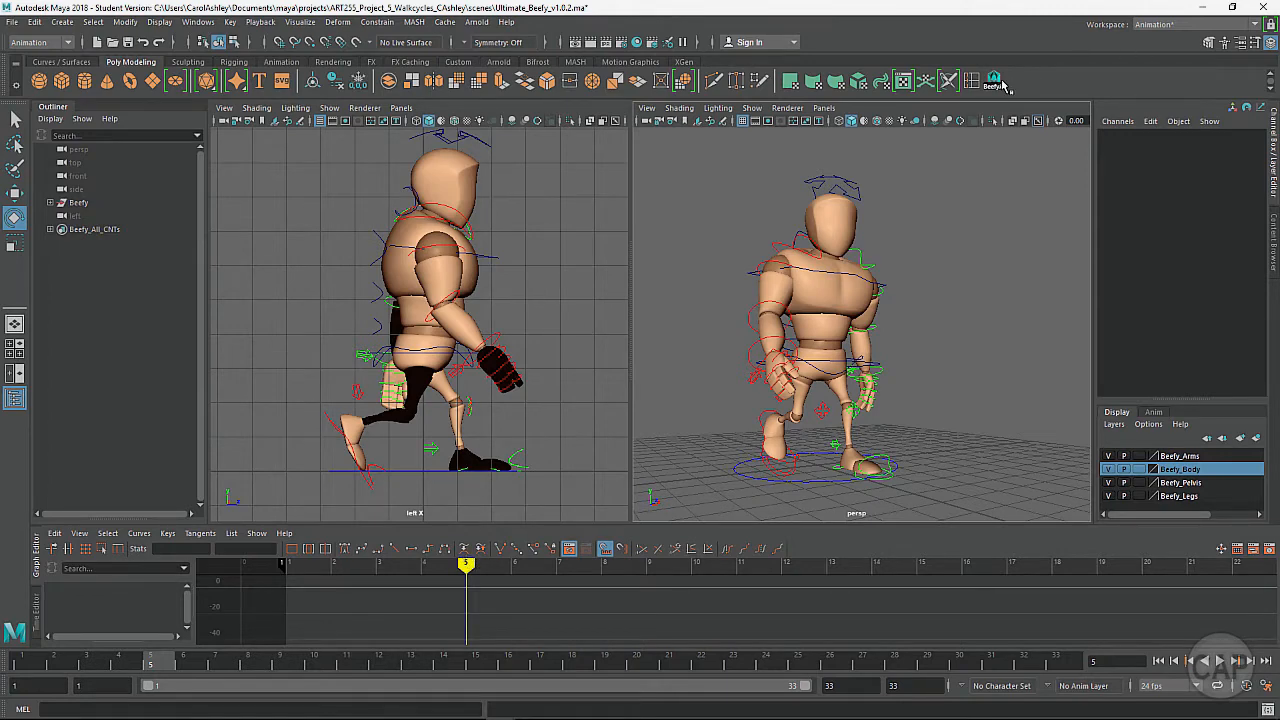
Select all of the rig's controls, go to frame 9, and raise the root control to Translate Y about -0.18
click(995, 80)
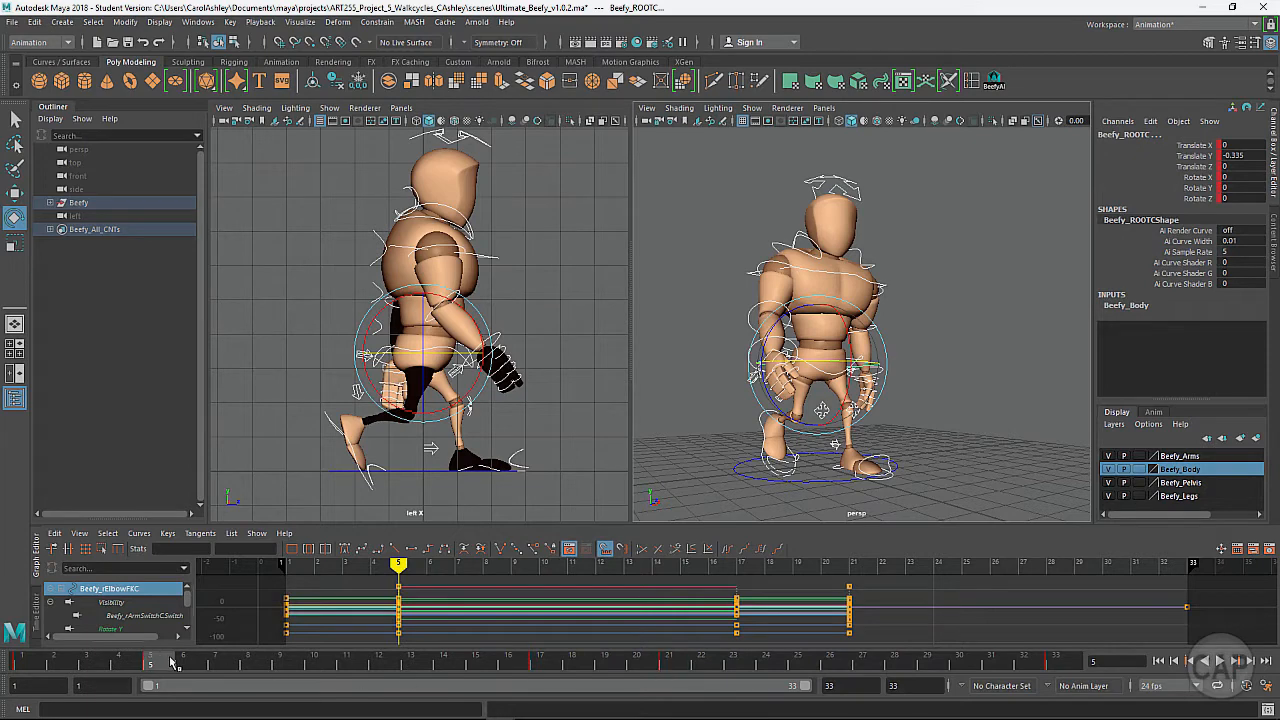
click(288, 664)
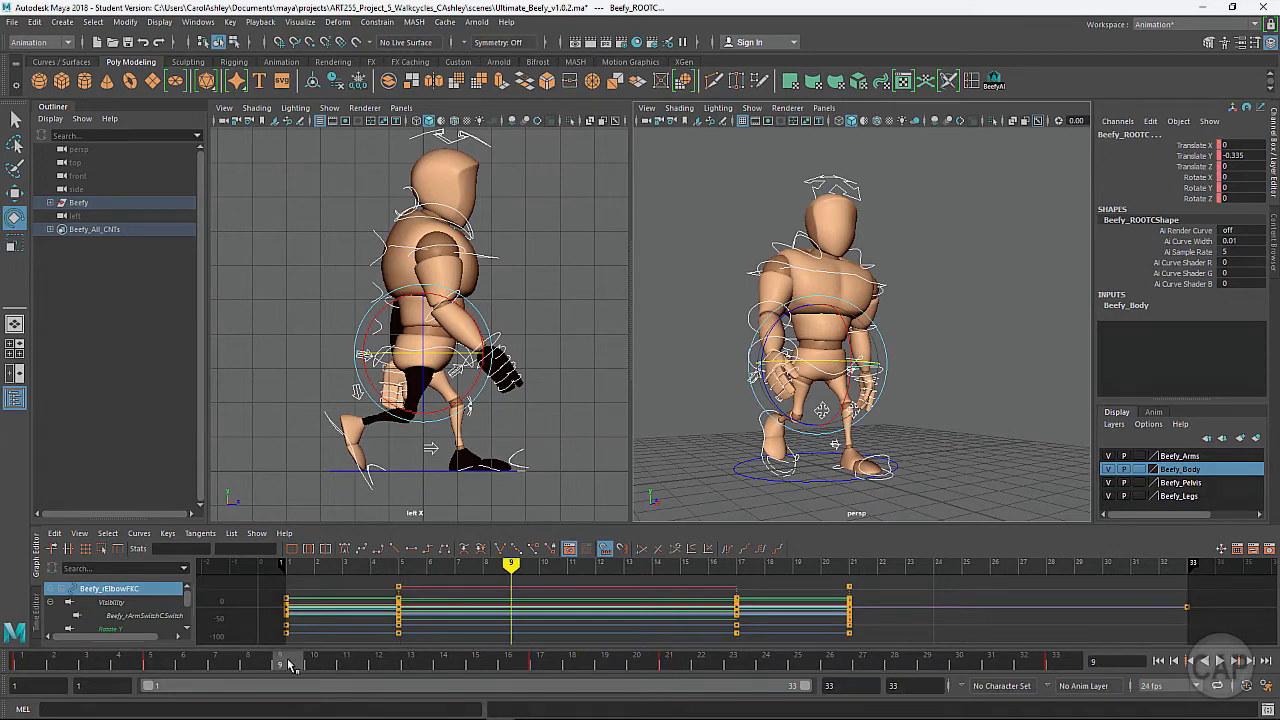
click(520, 462)
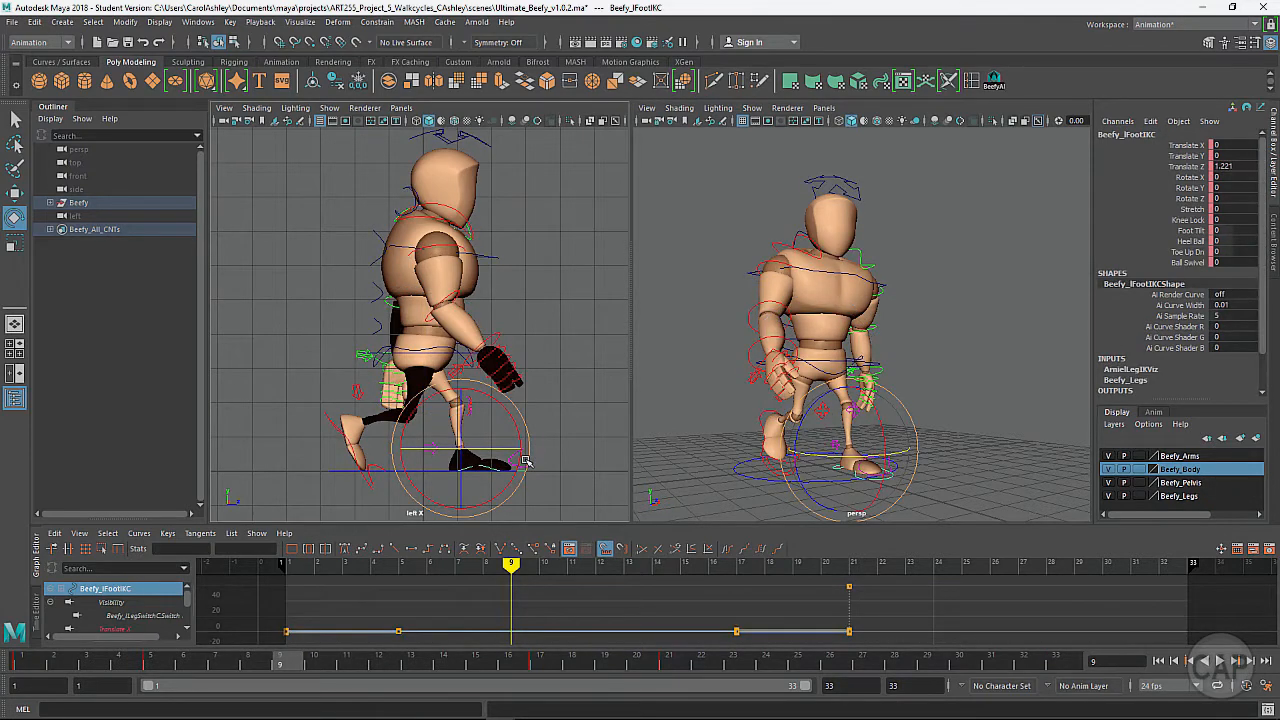
click(436, 352)
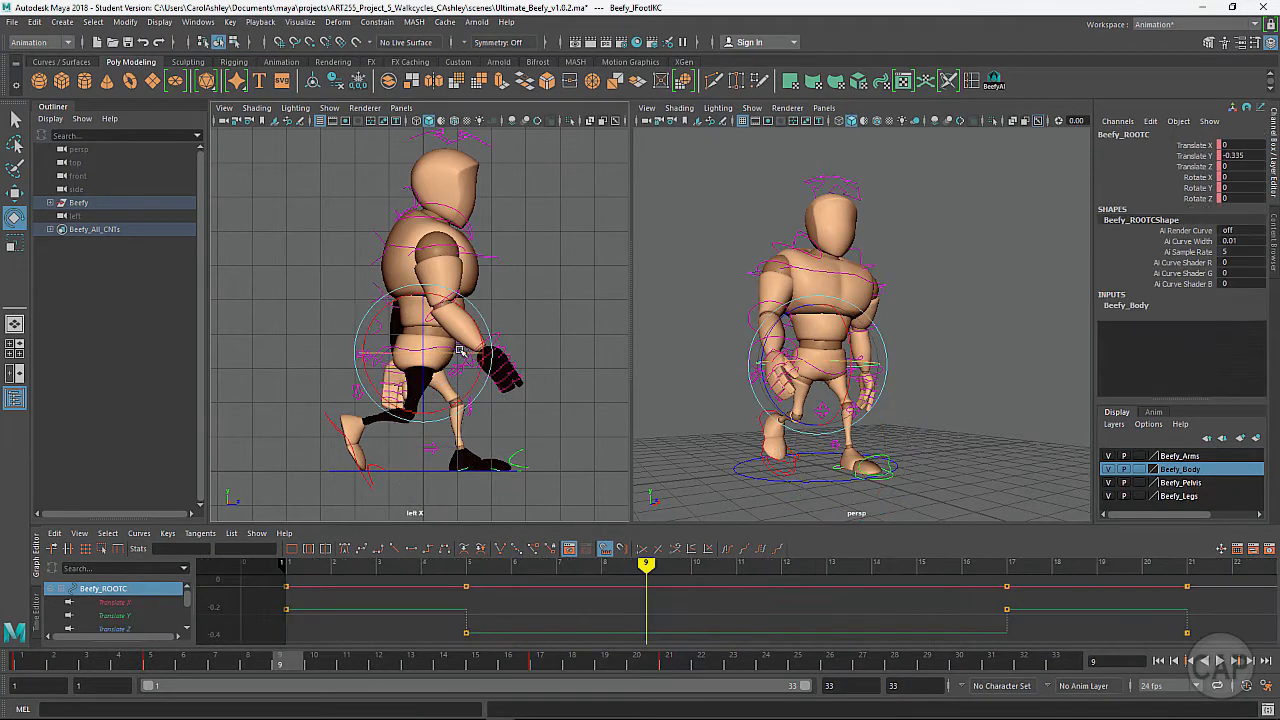
key(w)
mouse_move(424, 321)
mouse_down()
mouse_move(424, 303)
mouse_move(427, 319)
mouse_up()
Slide the left foot IK control back under the body to Translate Z about -0.12
click(478, 469)
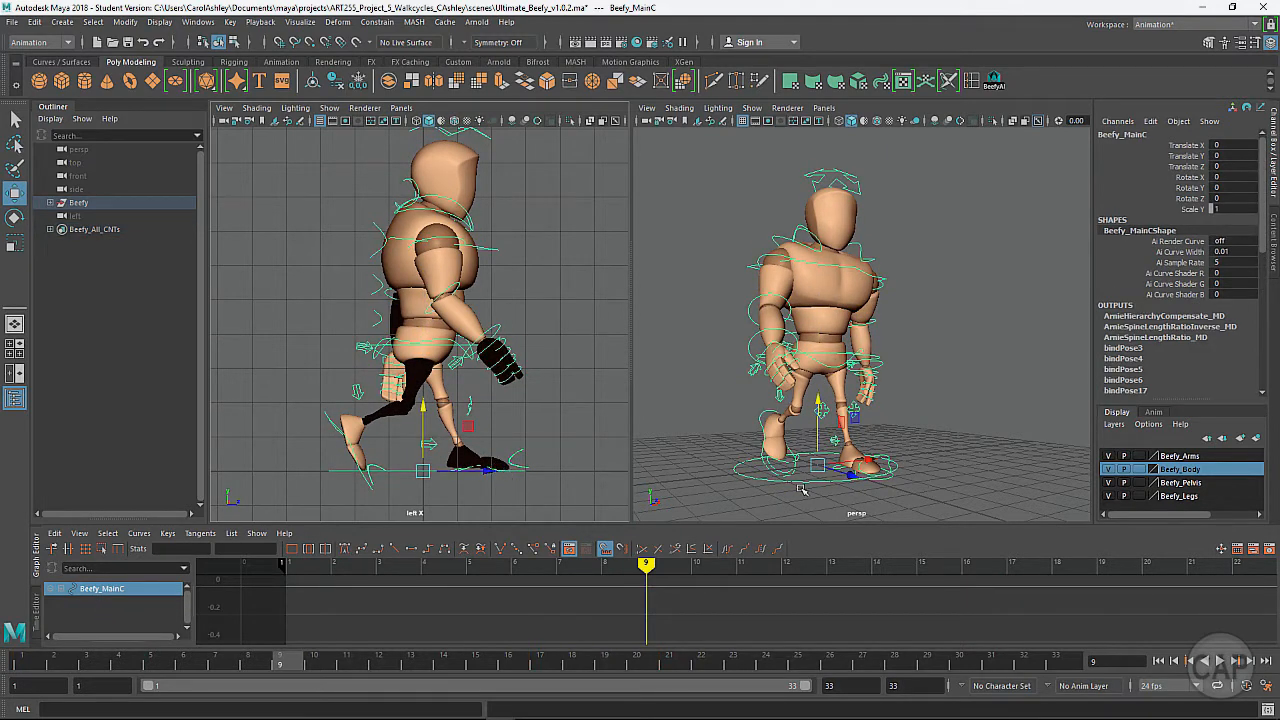
alt+drag(798, 486, 862, 478)
alt+right_drag(854, 462, 972, 477)
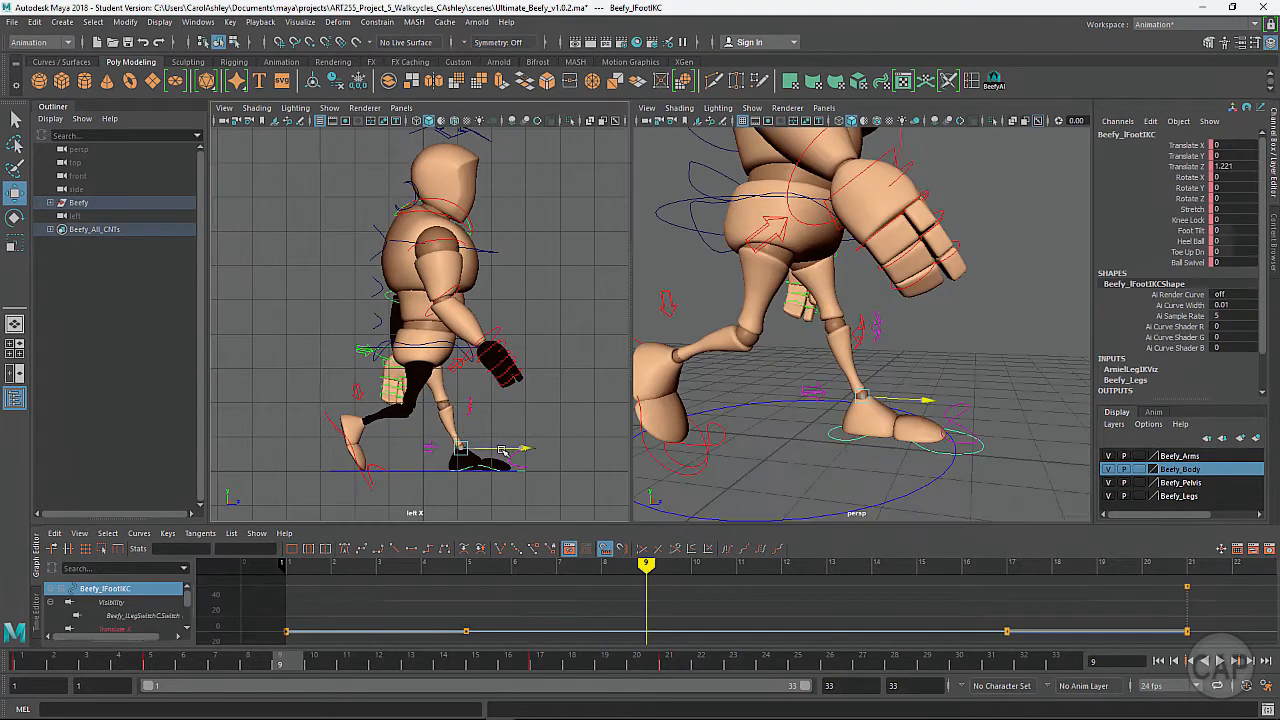
drag(499, 457, 460, 460)
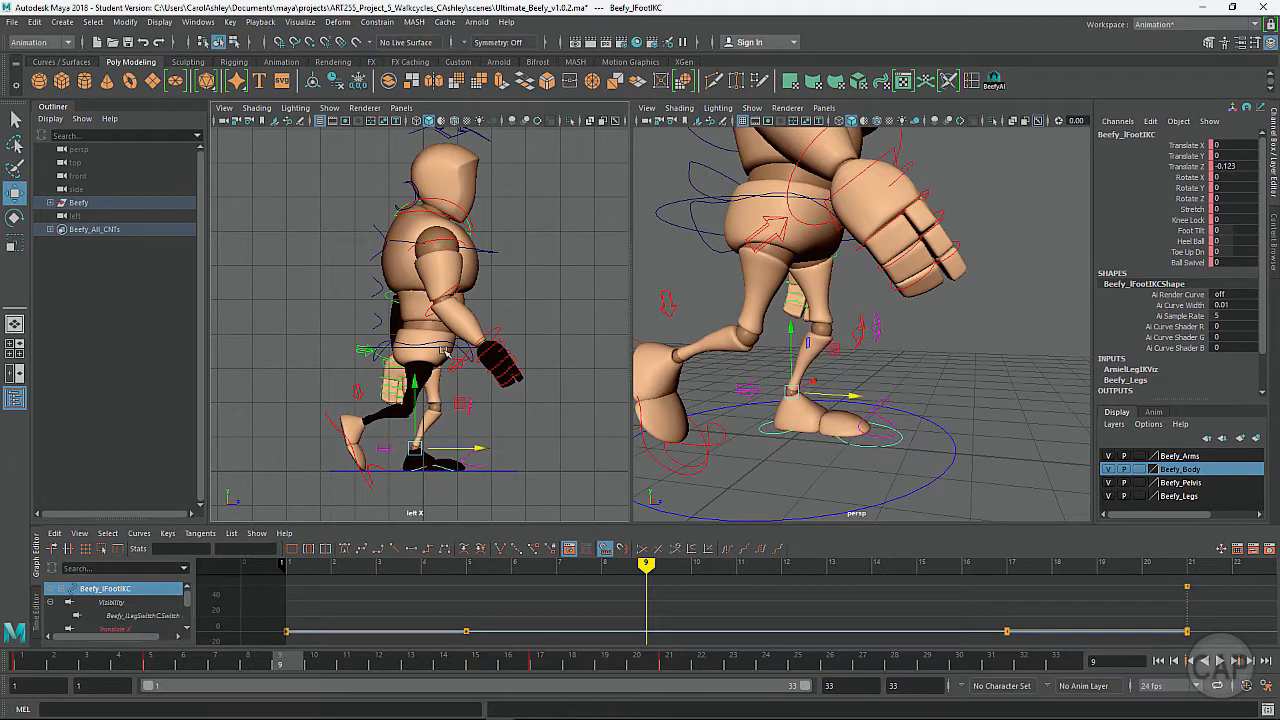
Raise the root control further to Translate Y about -0.04 so the supporting left leg straightens
click(446, 352)
click(443, 349)
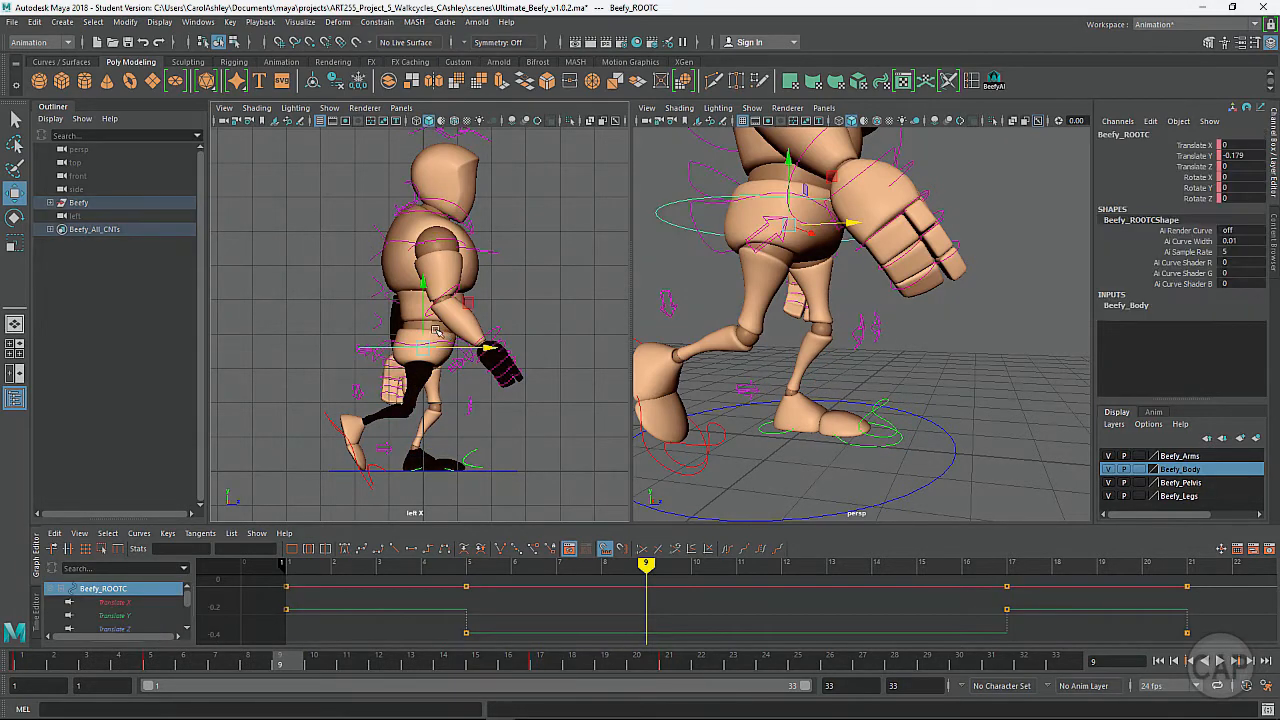
drag(424, 322, 424, 319)
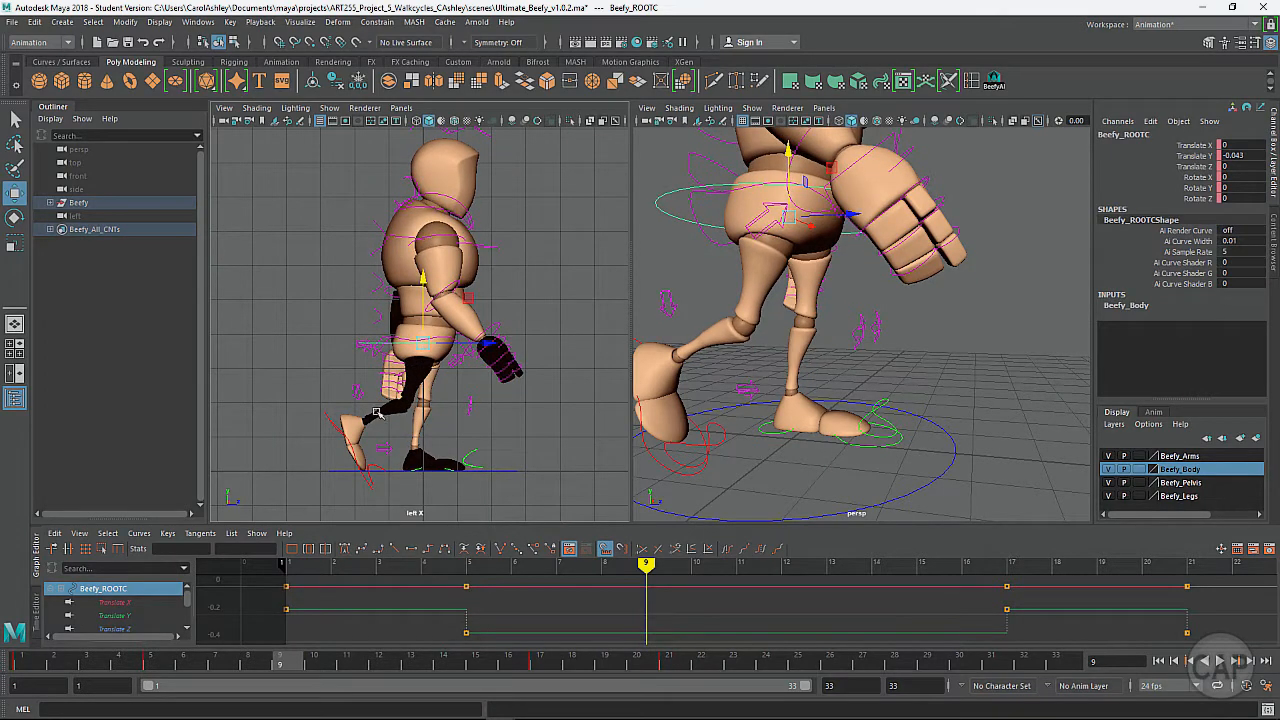
Bring the right foot IK control forward beside the supporting leg, to Translate Y about -1.01 and Translate Z about 0.53
click(338, 424)
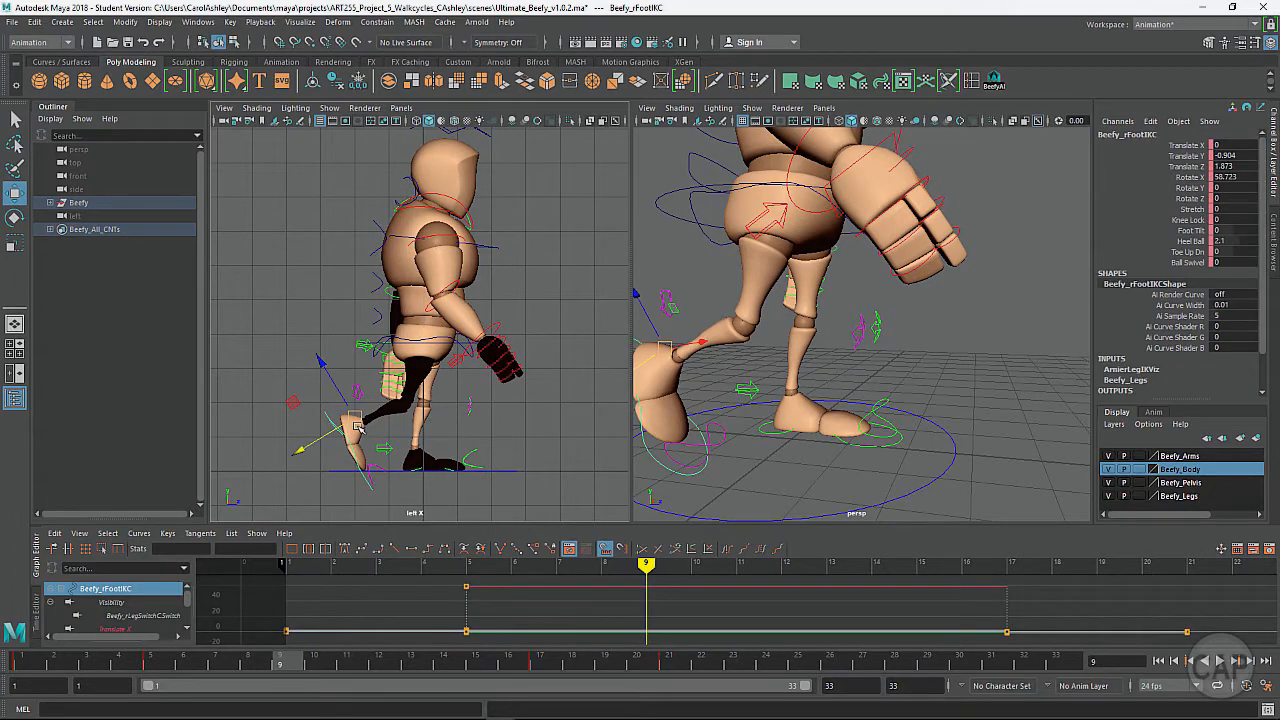
drag(356, 422, 400, 410)
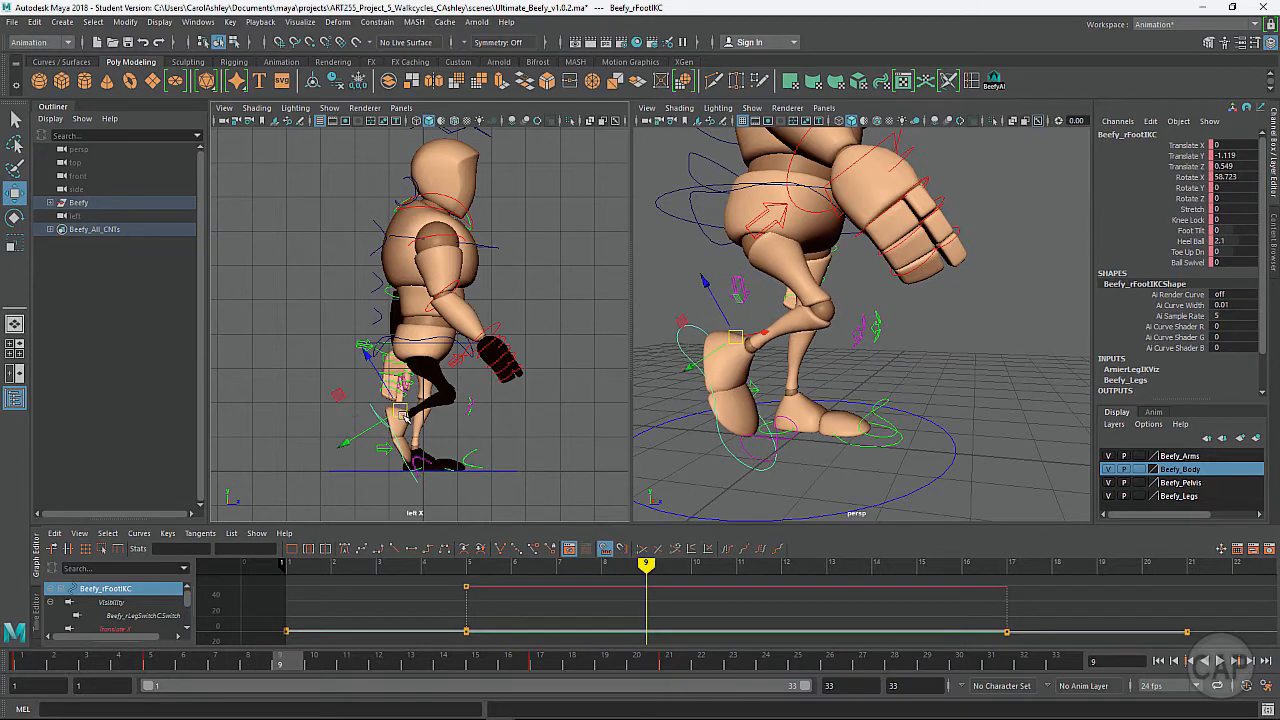
alt+middle_drag(378, 430, 410, 363)
alt+right_drag(410, 363, 480, 296)
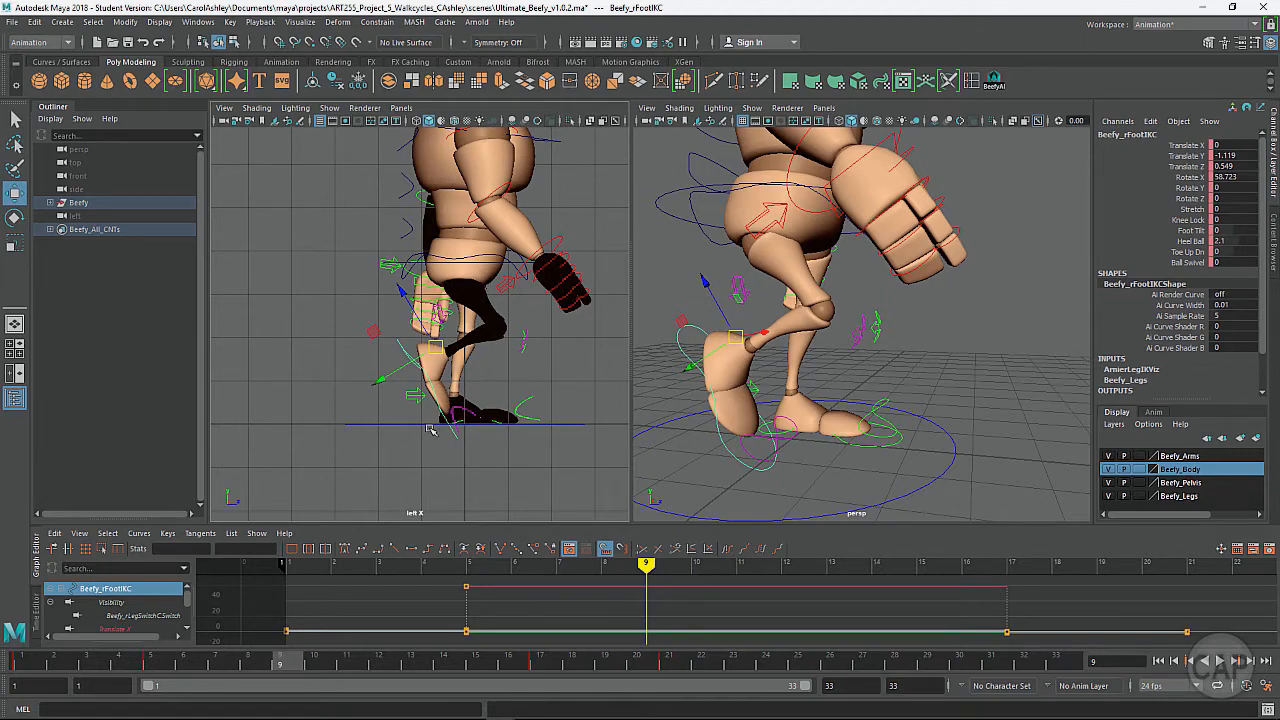
scroll(400, 420, up, 3)
drag(413, 333, 437, 346)
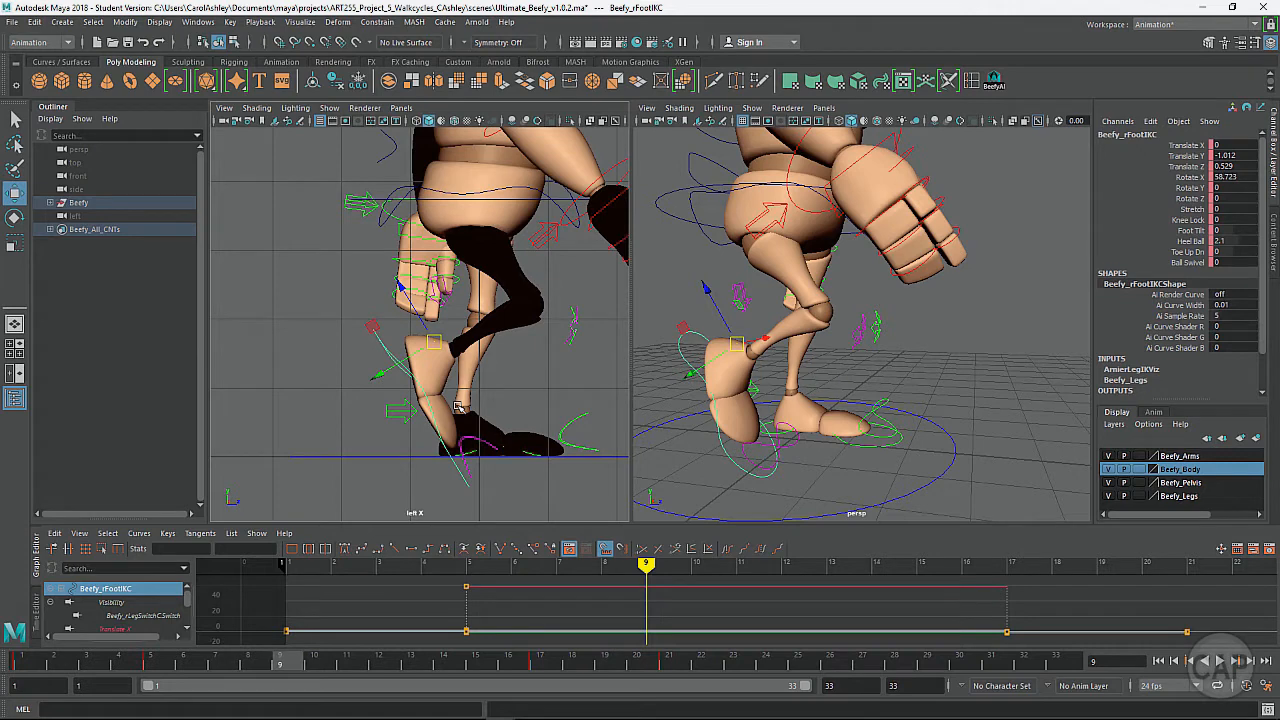
Bend the right toes with Toe Up Dn at -5.9 and lift the foot to Translate Y about -1.14
click(1190, 251)
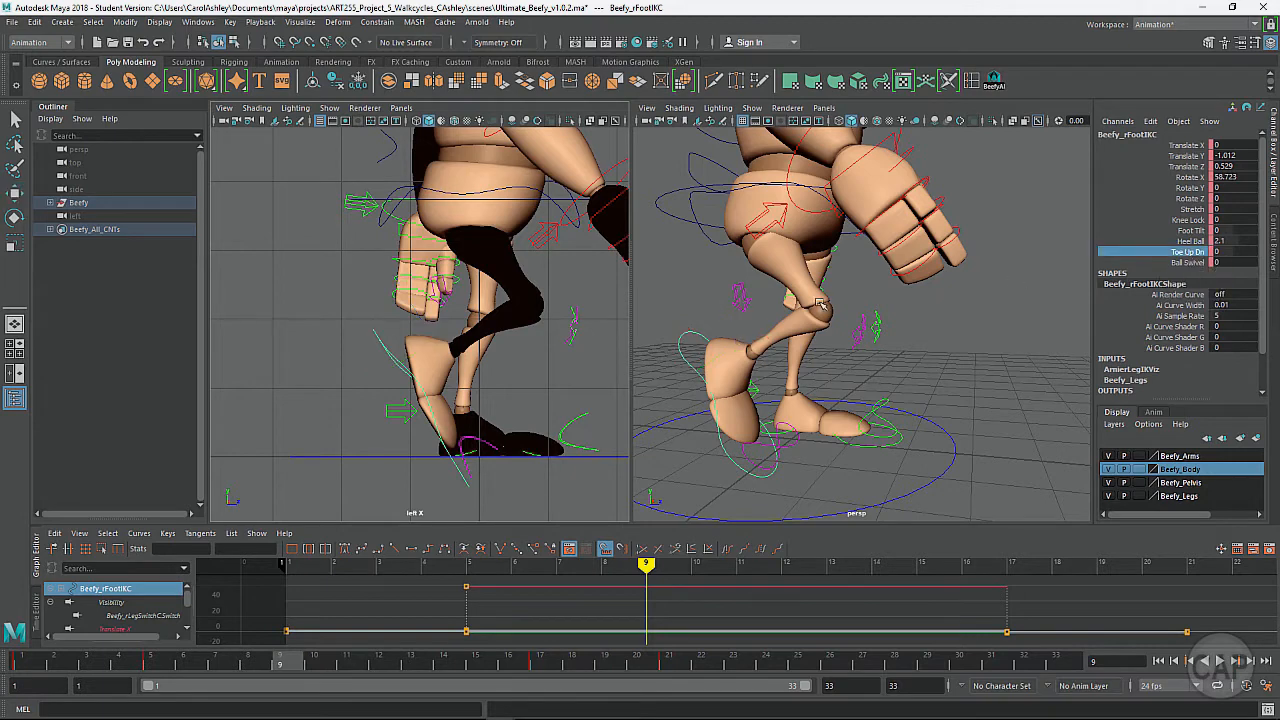
middle_drag(582, 363, 541, 380)
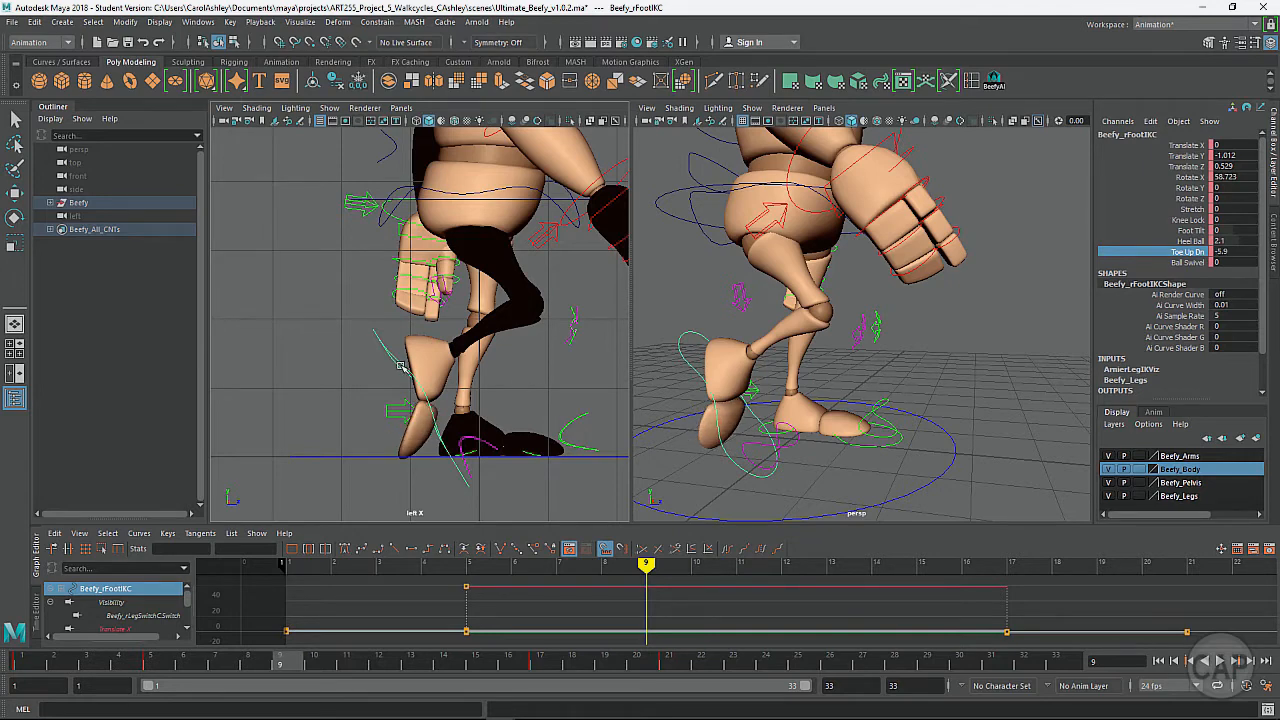
key(w)
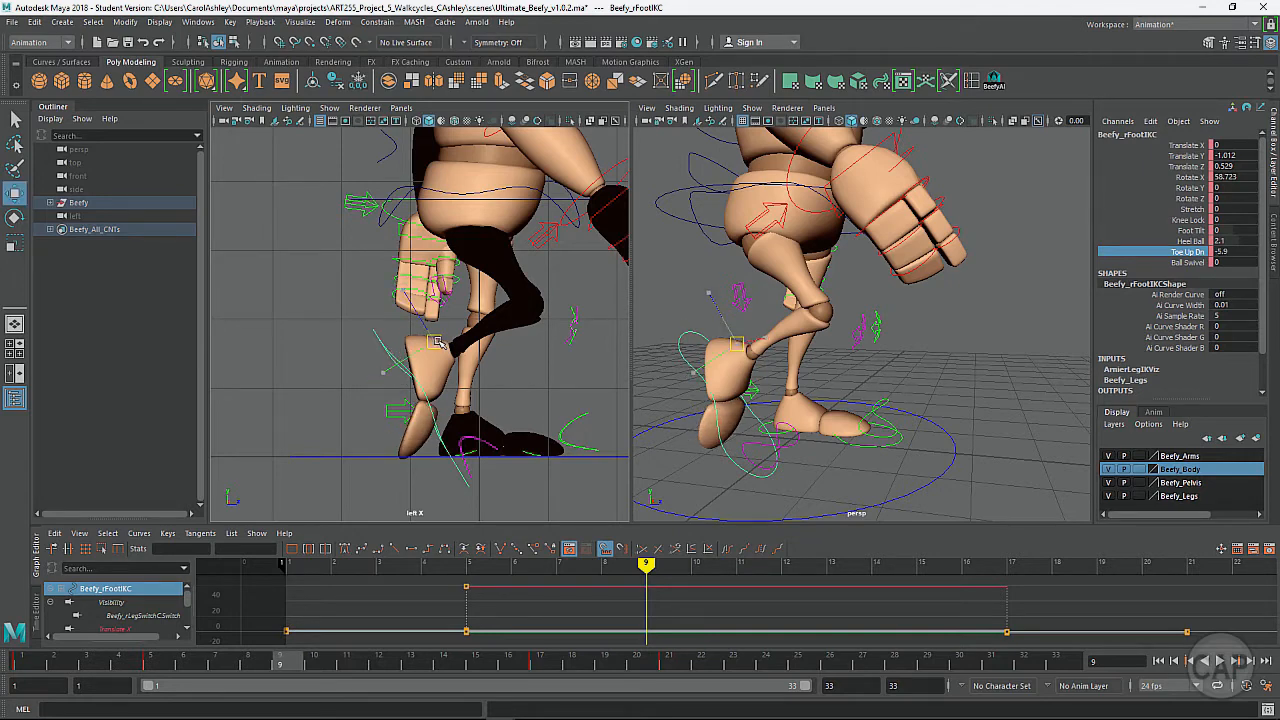
drag(437, 342, 438, 333)
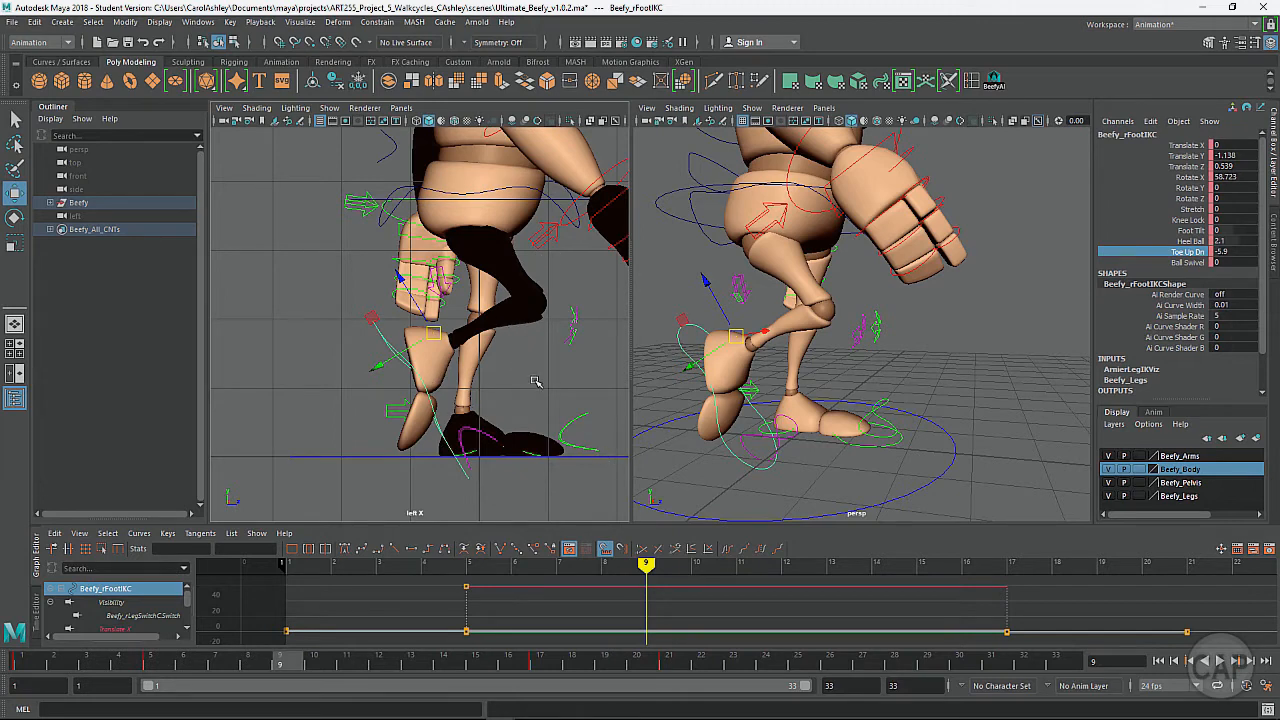
Shift the root control sideways toward the planted left foot, to Translate X about 0.13
alt+middle_drag(535, 386, 455, 382)
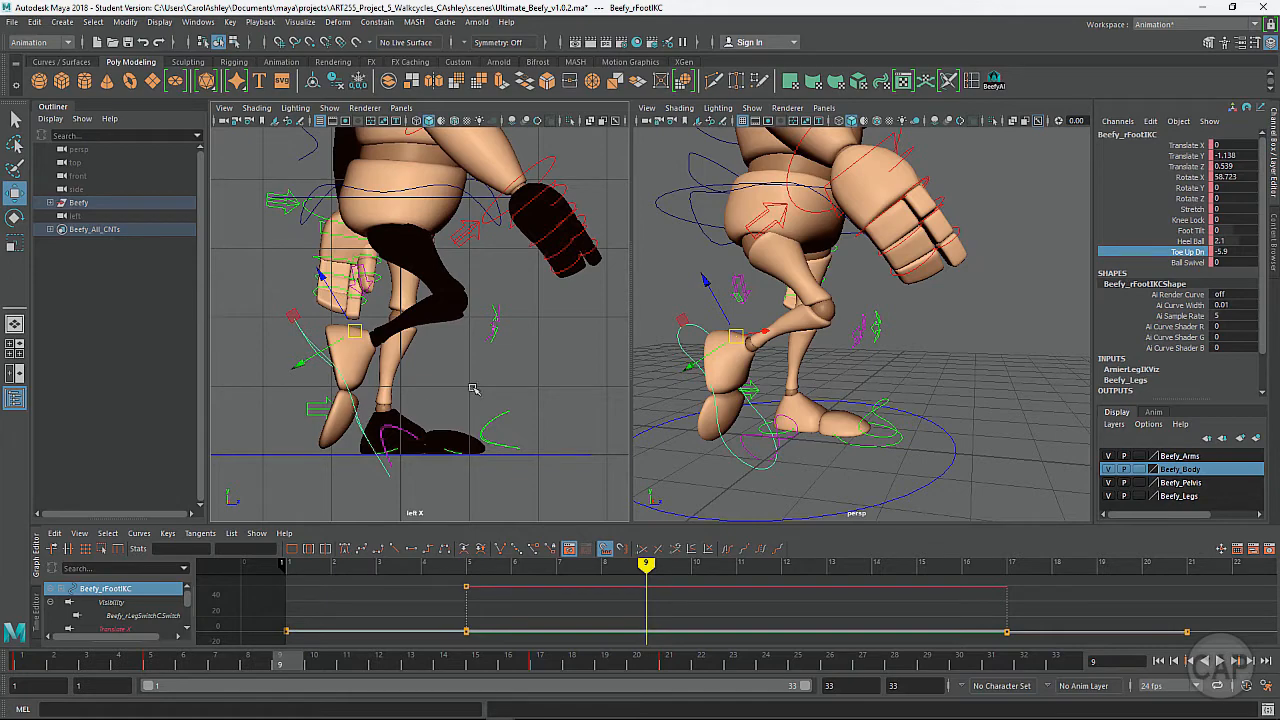
scroll(470, 385, down, 2)
scroll(490, 413, down, 2)
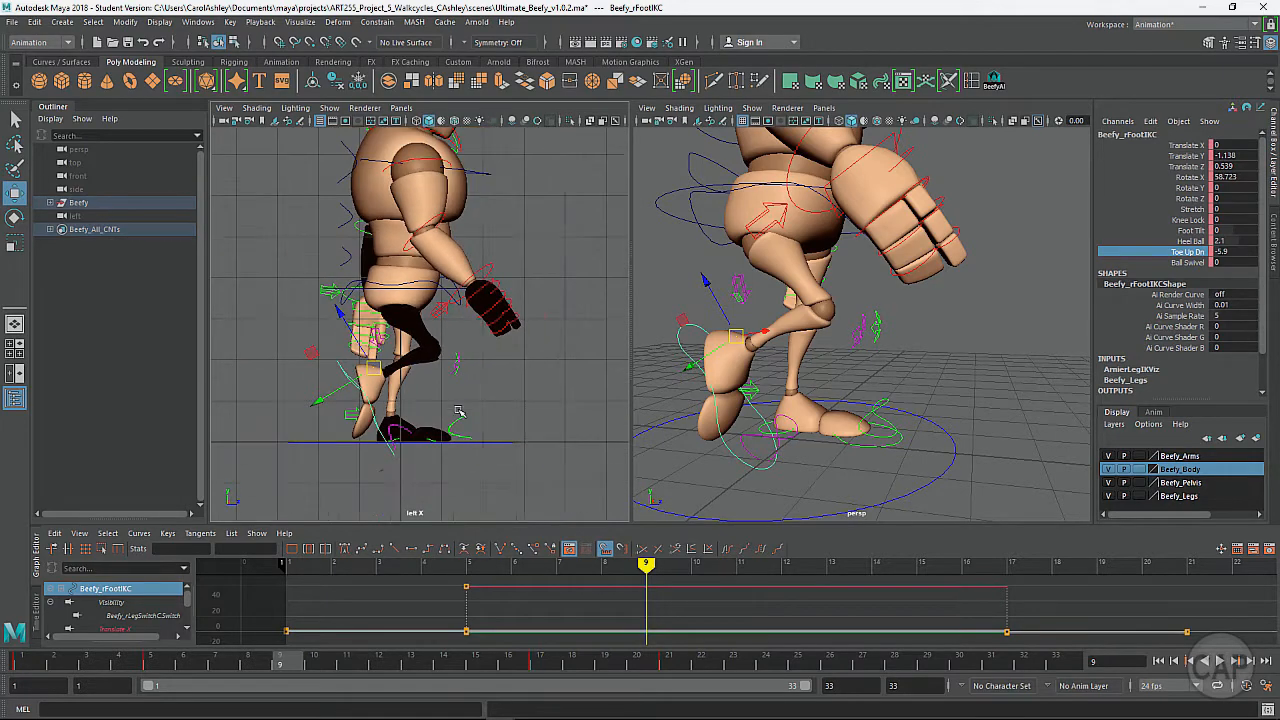
scroll(458, 411, up, 2)
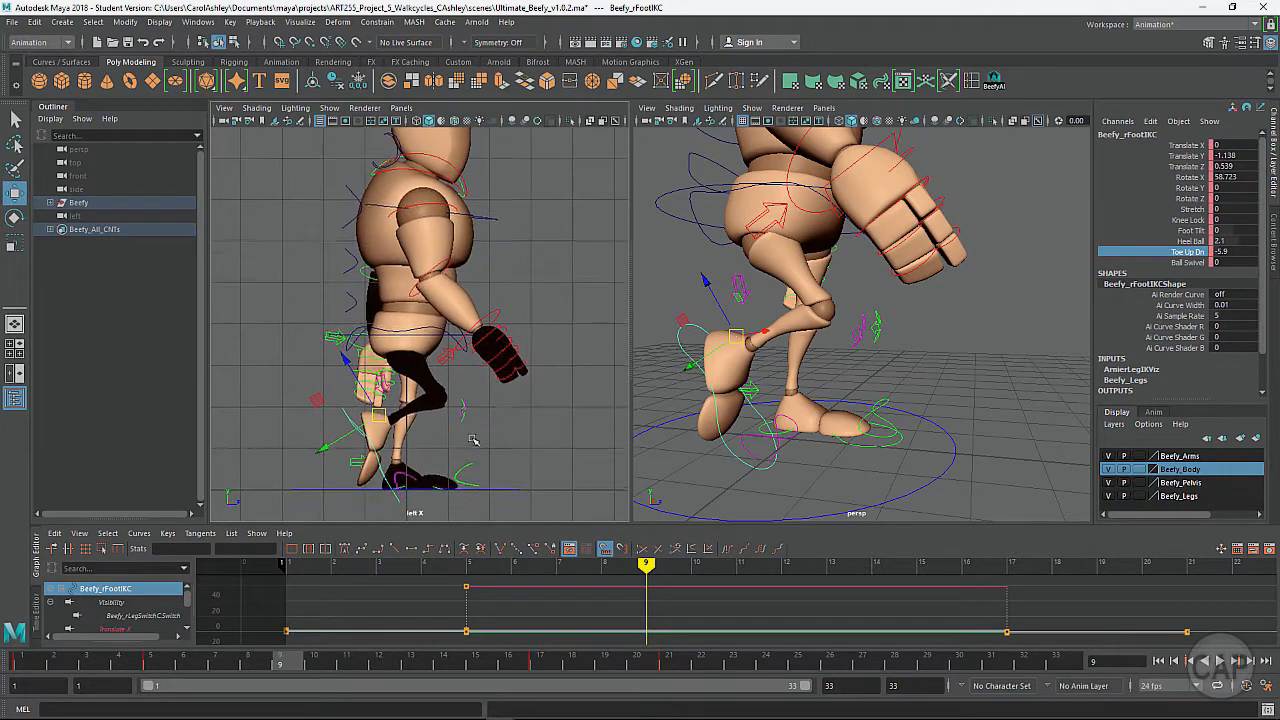
alt+drag(902, 405, 828, 421)
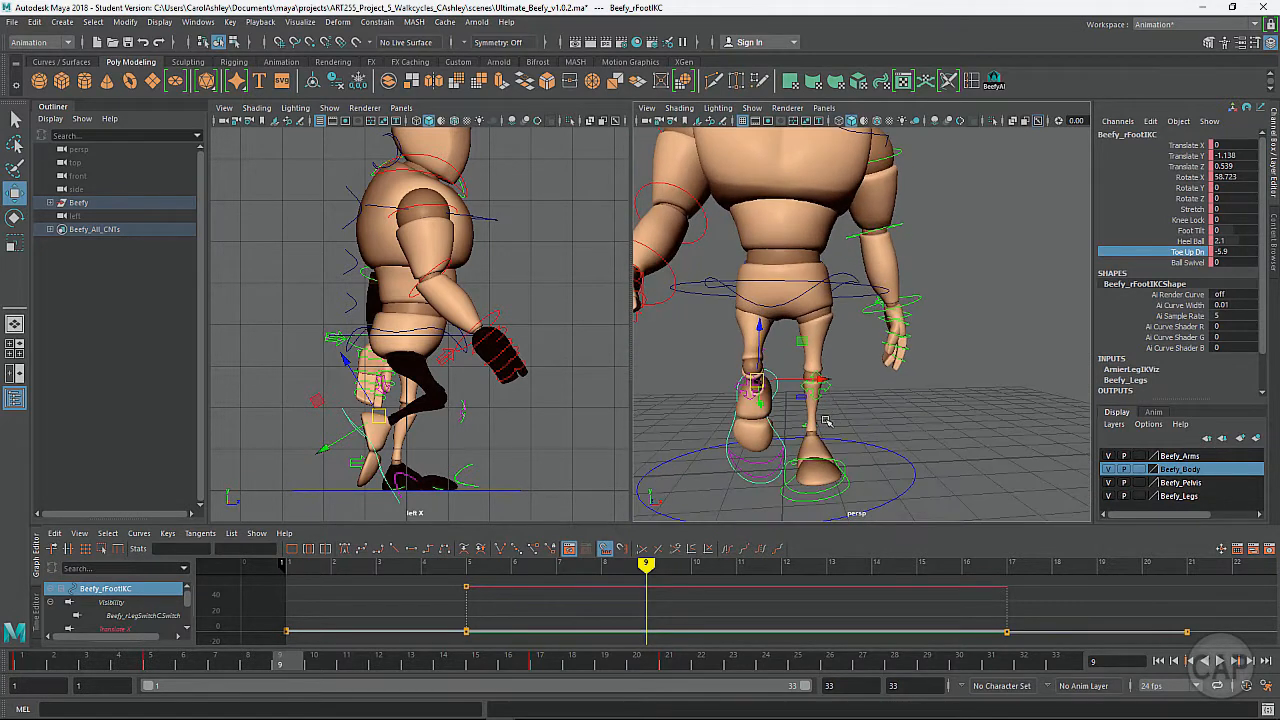
alt+drag(847, 365, 846, 374)
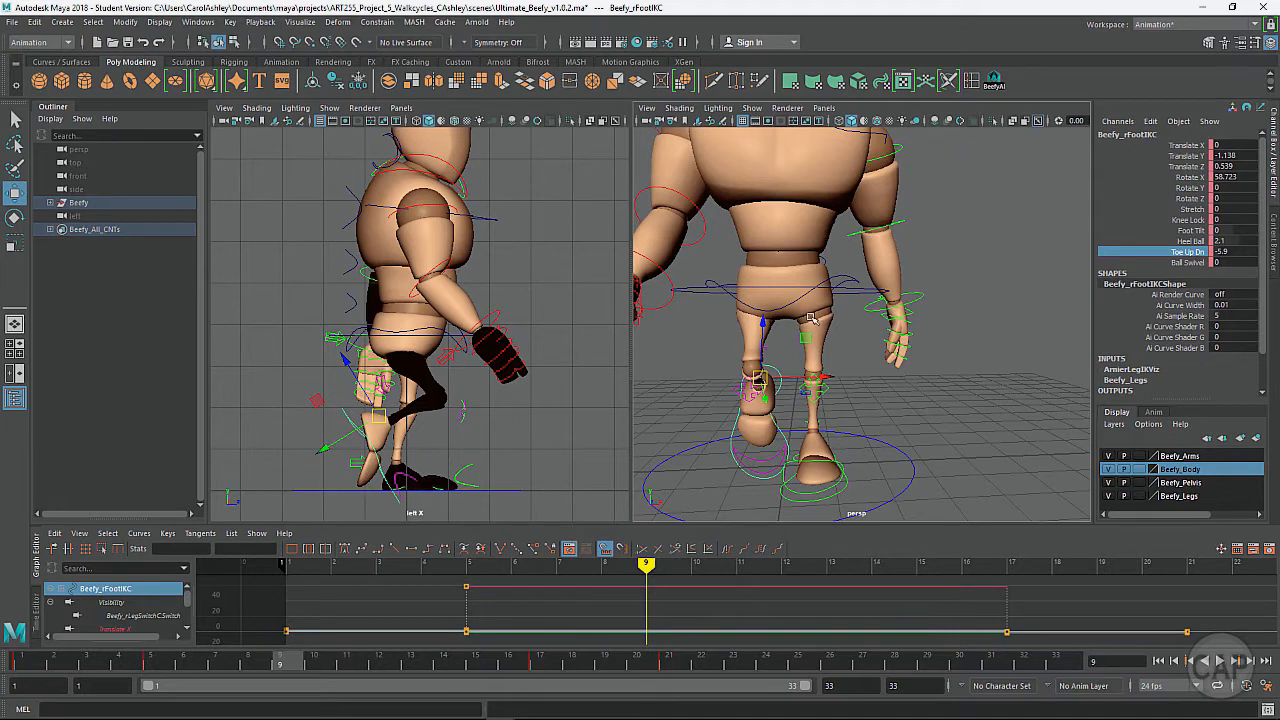
alt+right_drag(868, 387, 746, 379)
alt+drag(753, 373, 748, 368)
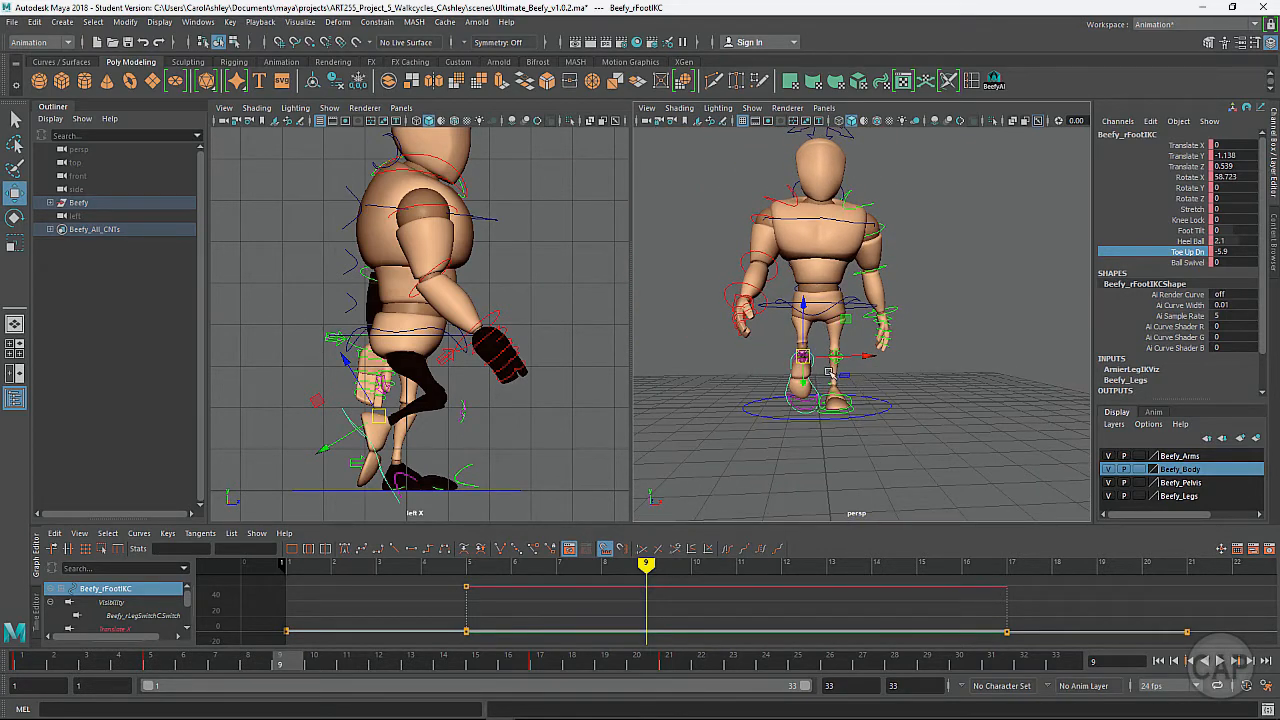
click(866, 306)
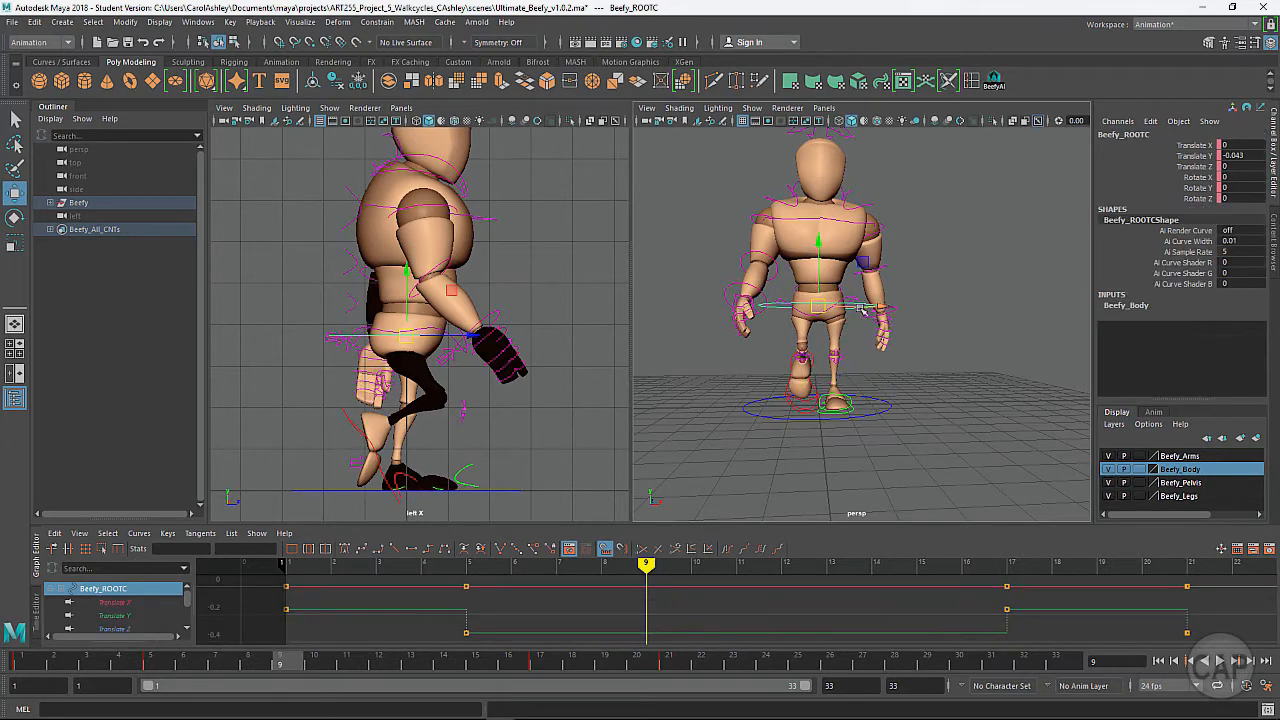
drag(873, 307, 875, 306)
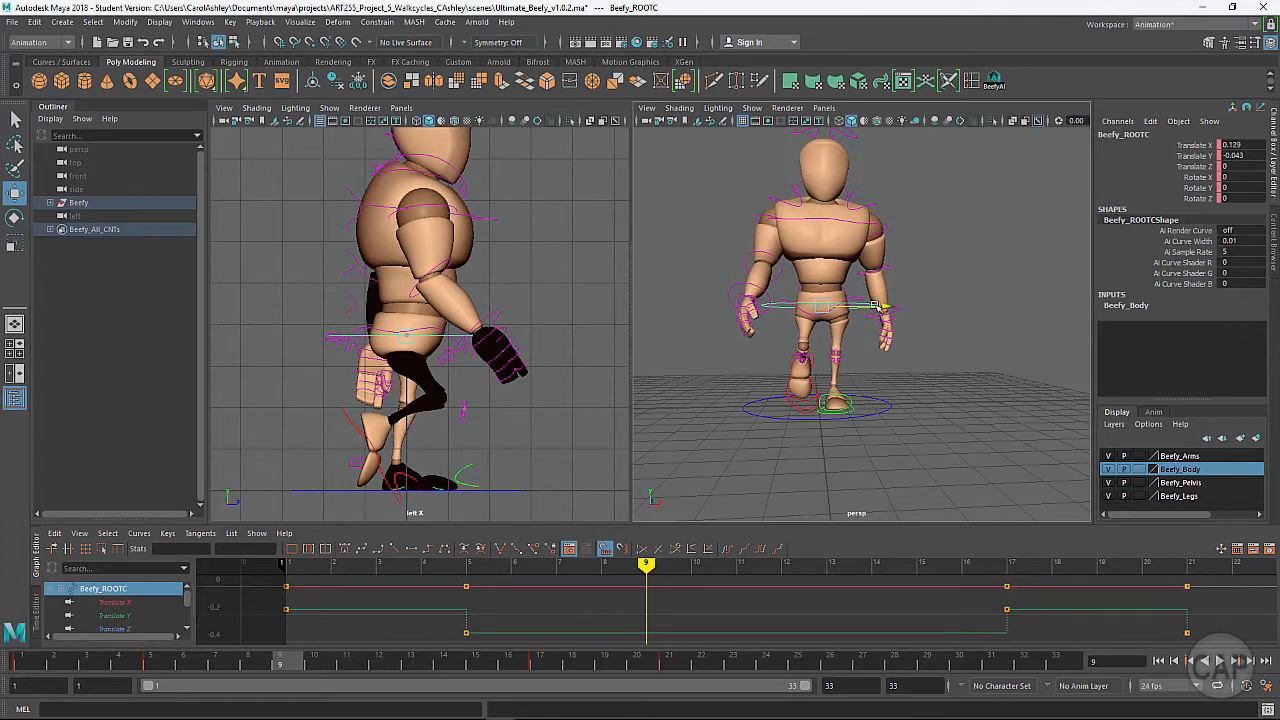
drag(875, 305, 831, 351)
Set the main hip control's Rotate Y and Rotate Z to 0
alt+right_drag(831, 351, 855, 376)
alt+drag(855, 367, 864, 336)
click(841, 299)
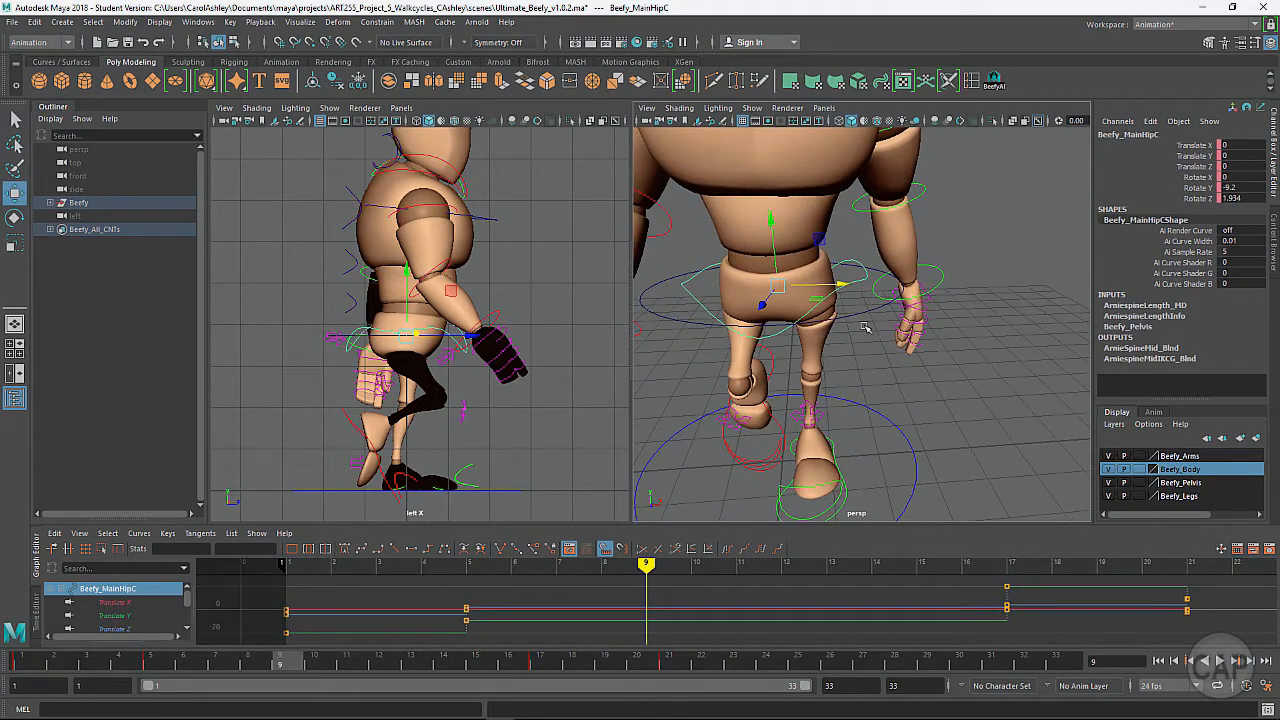
click(1230, 187)
text(0)
key(Return)
alt+drag(880, 440, 886, 411)
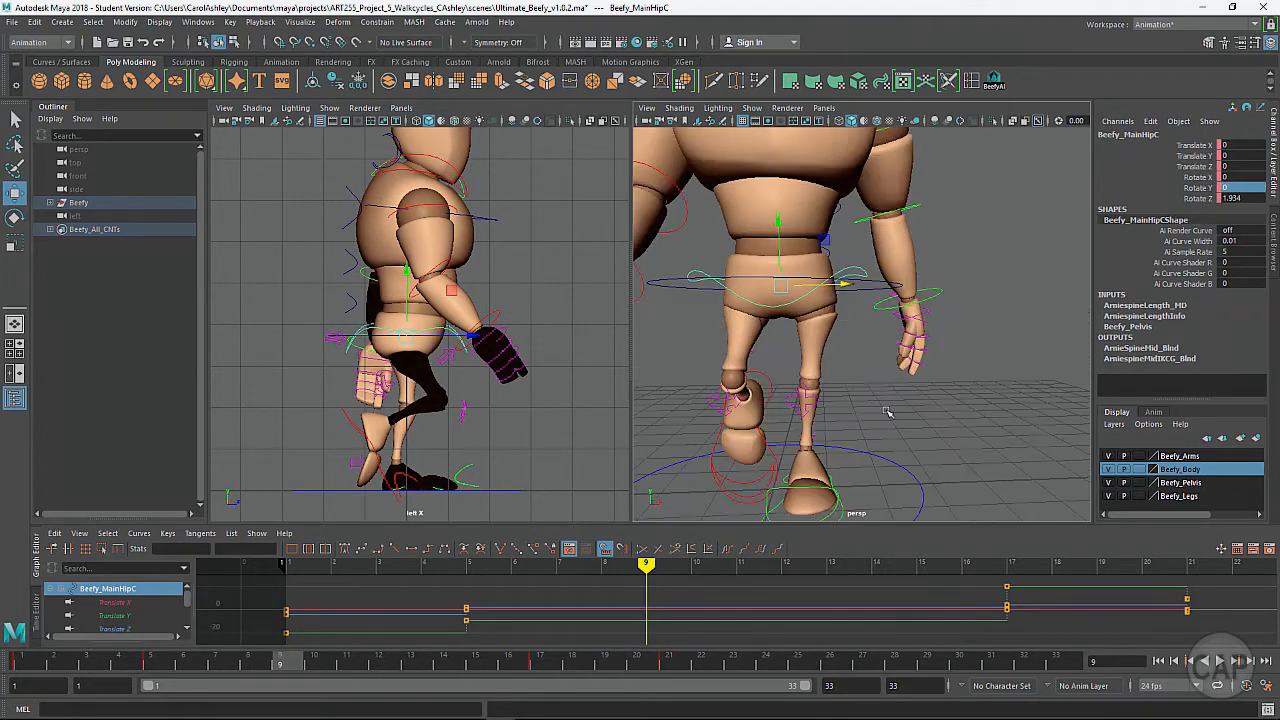
double_click(1258, 198)
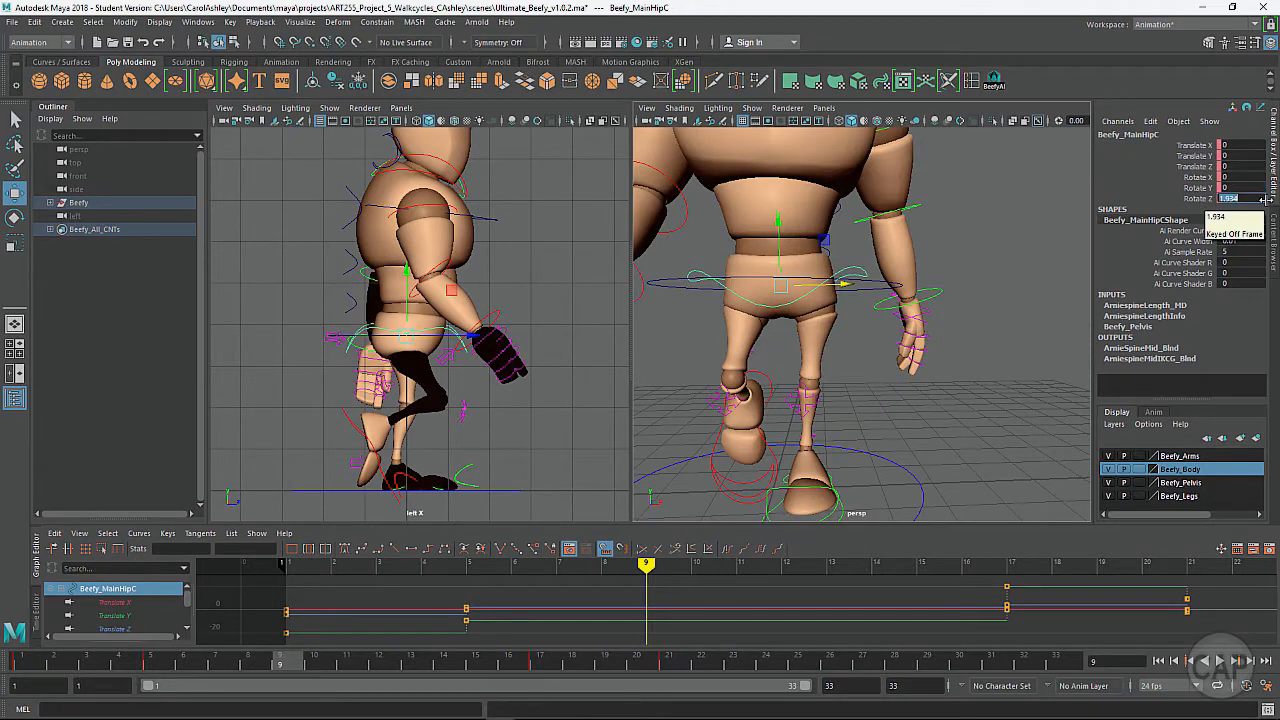
text(0)
key(Return)
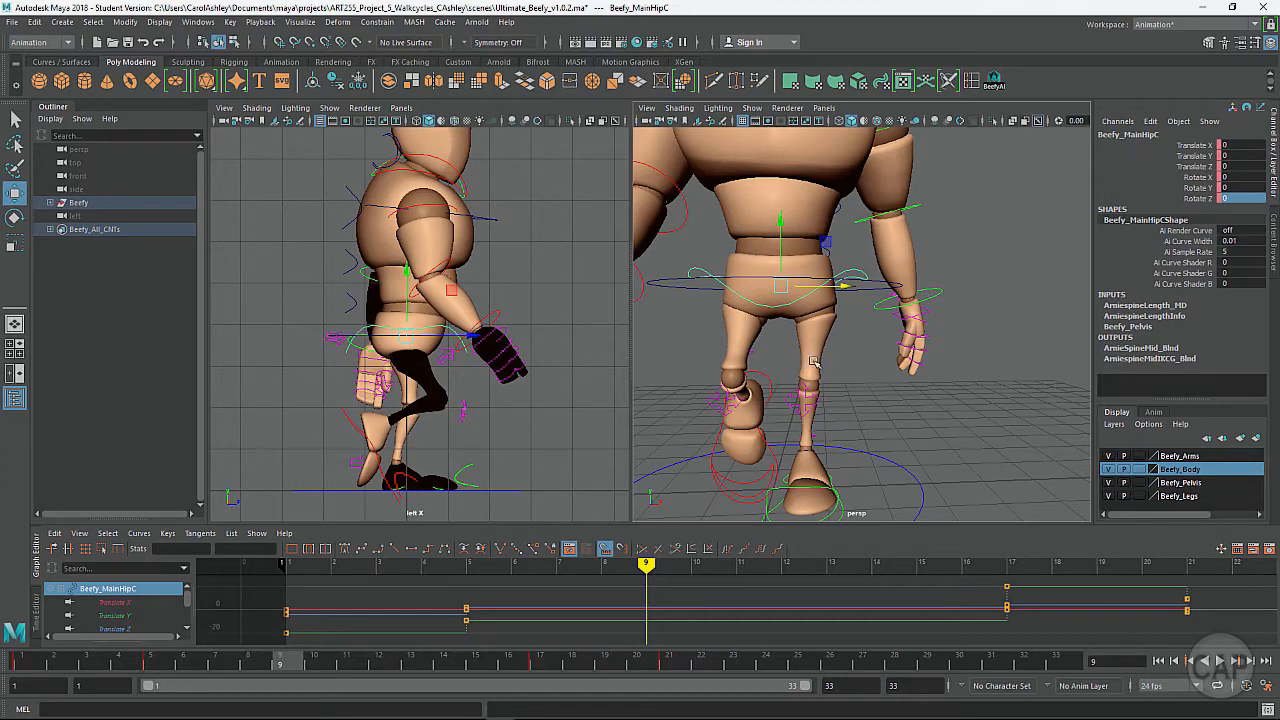
Set the main hip control's Rotate Y to 3
alt+drag(813, 363, 839, 244)
alt+drag(852, 322, 816, 321)
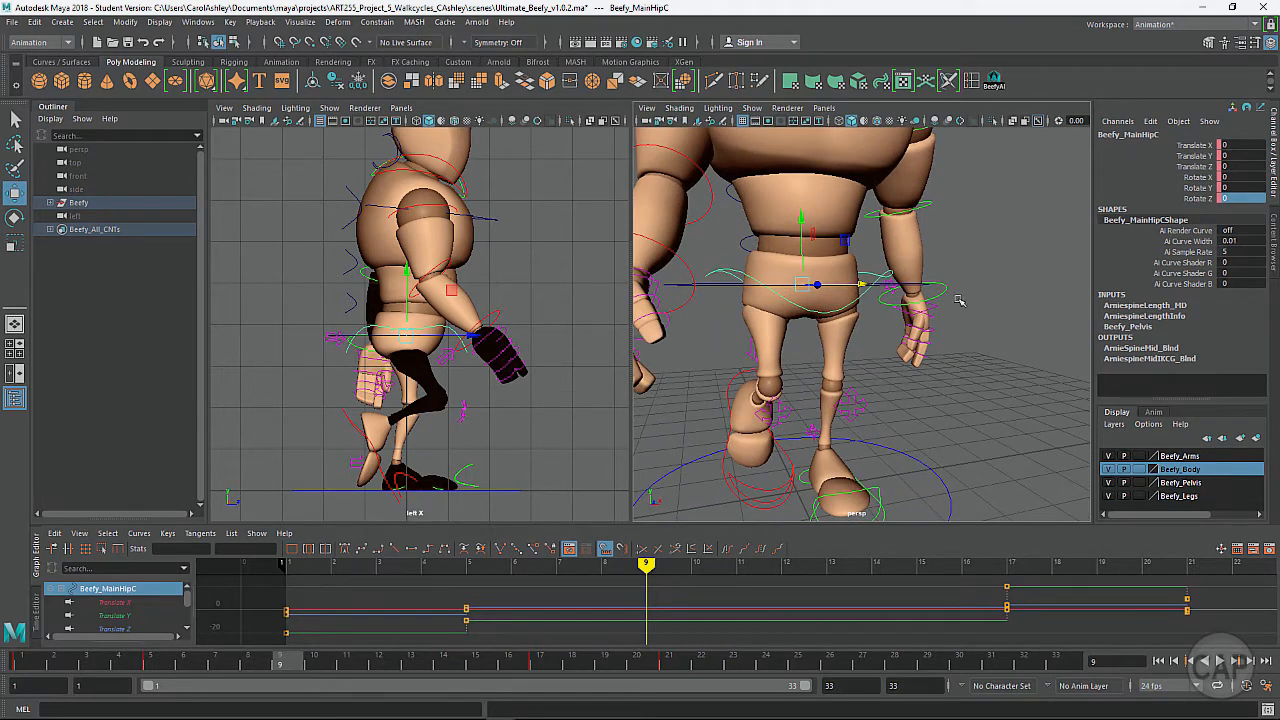
click(1198, 178)
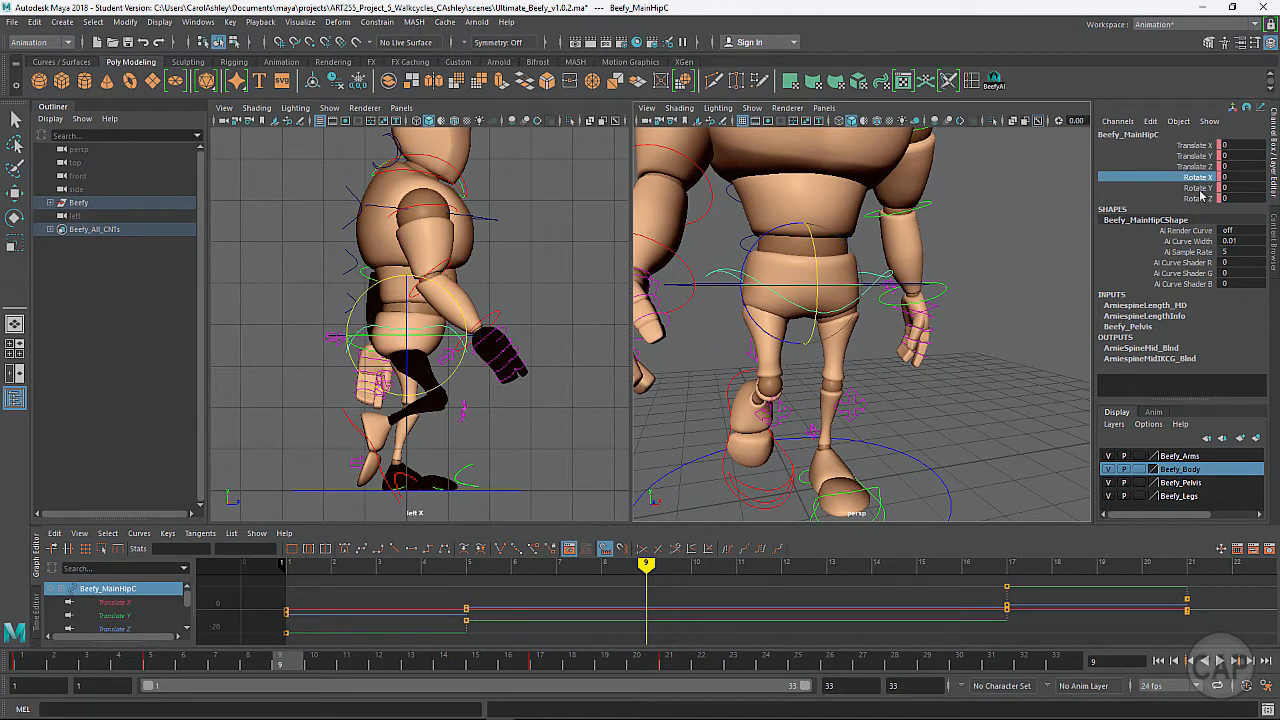
click(1198, 188)
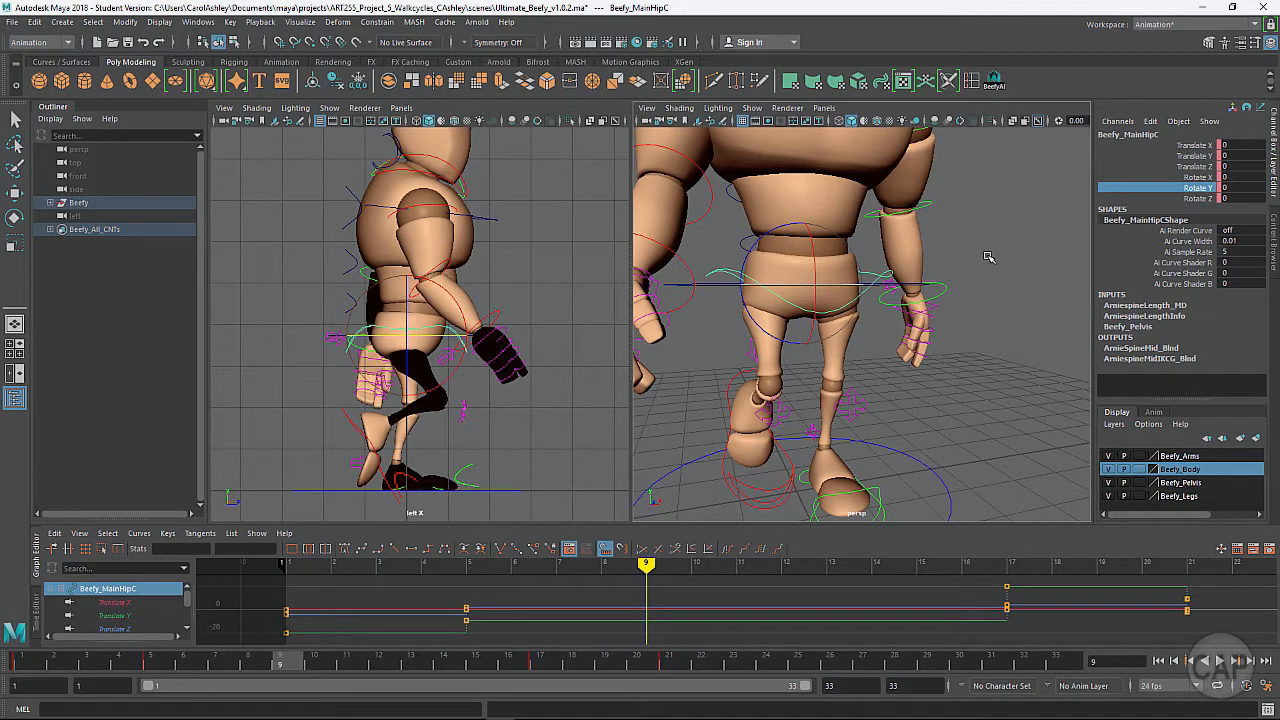
middle_drag(979, 259, 979, 259)
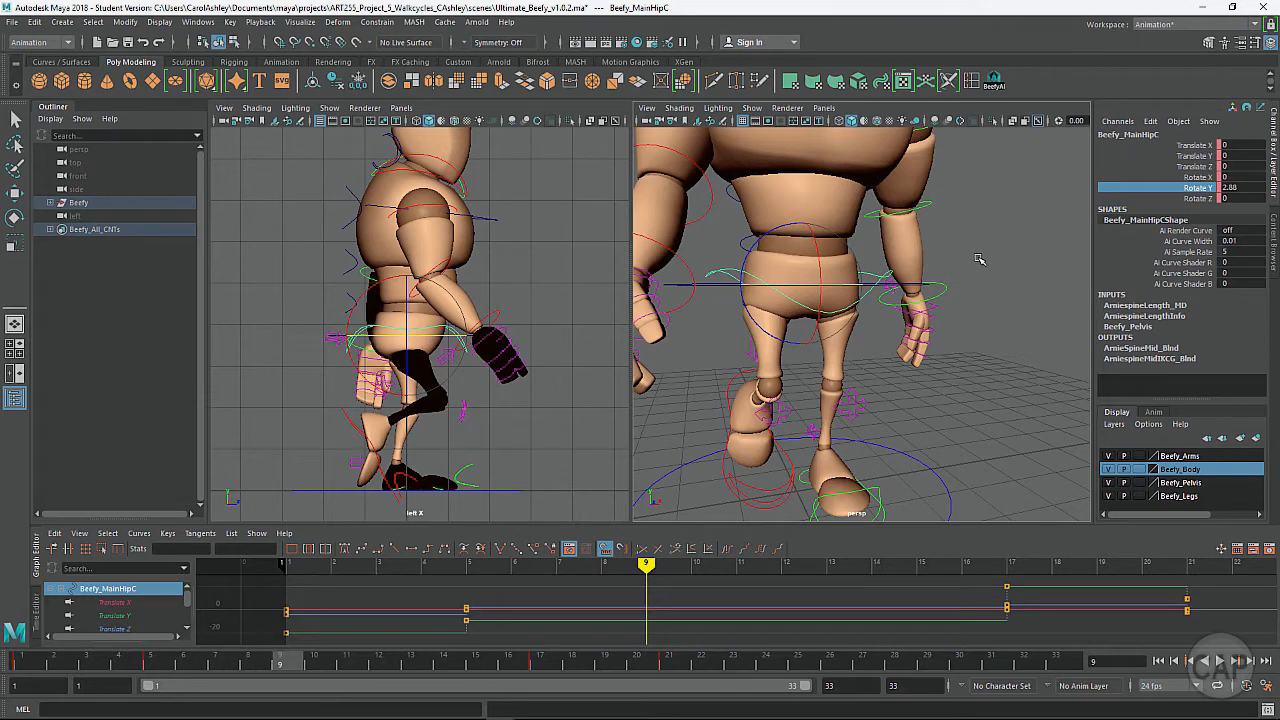
double_click(1240, 187)
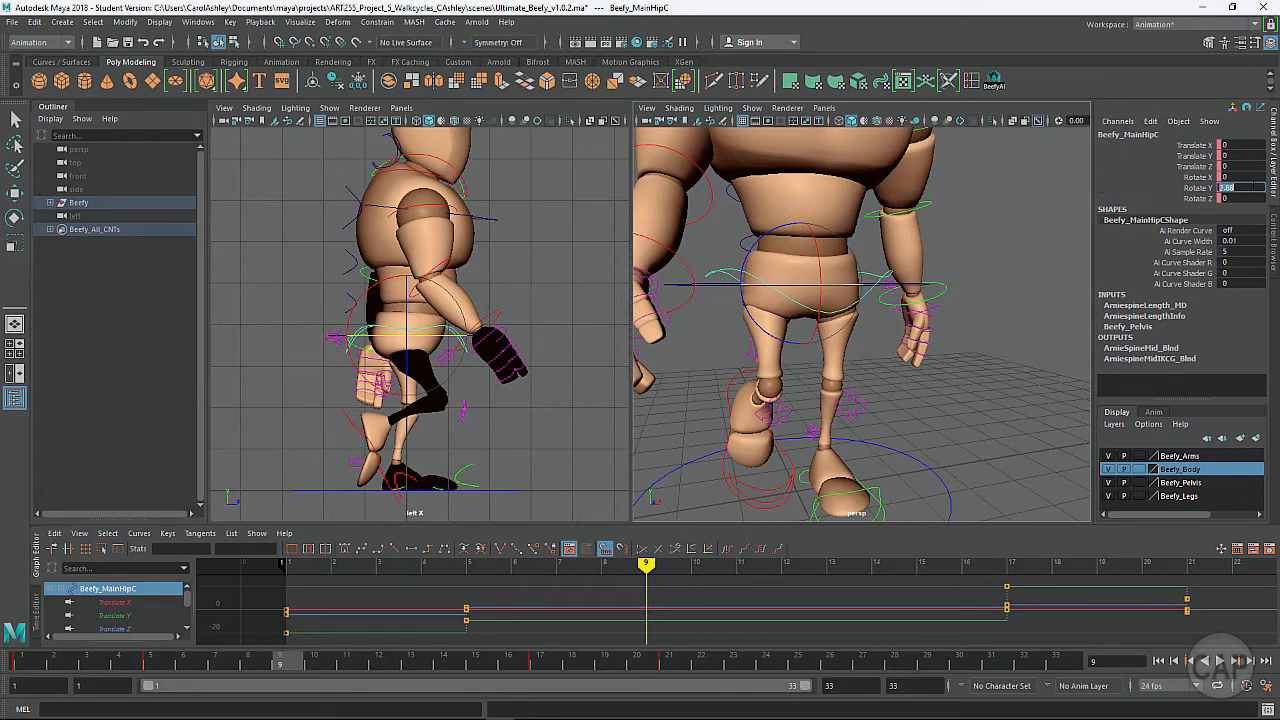
text(3)
key(Return)
alt+drag(816, 336, 843, 300)
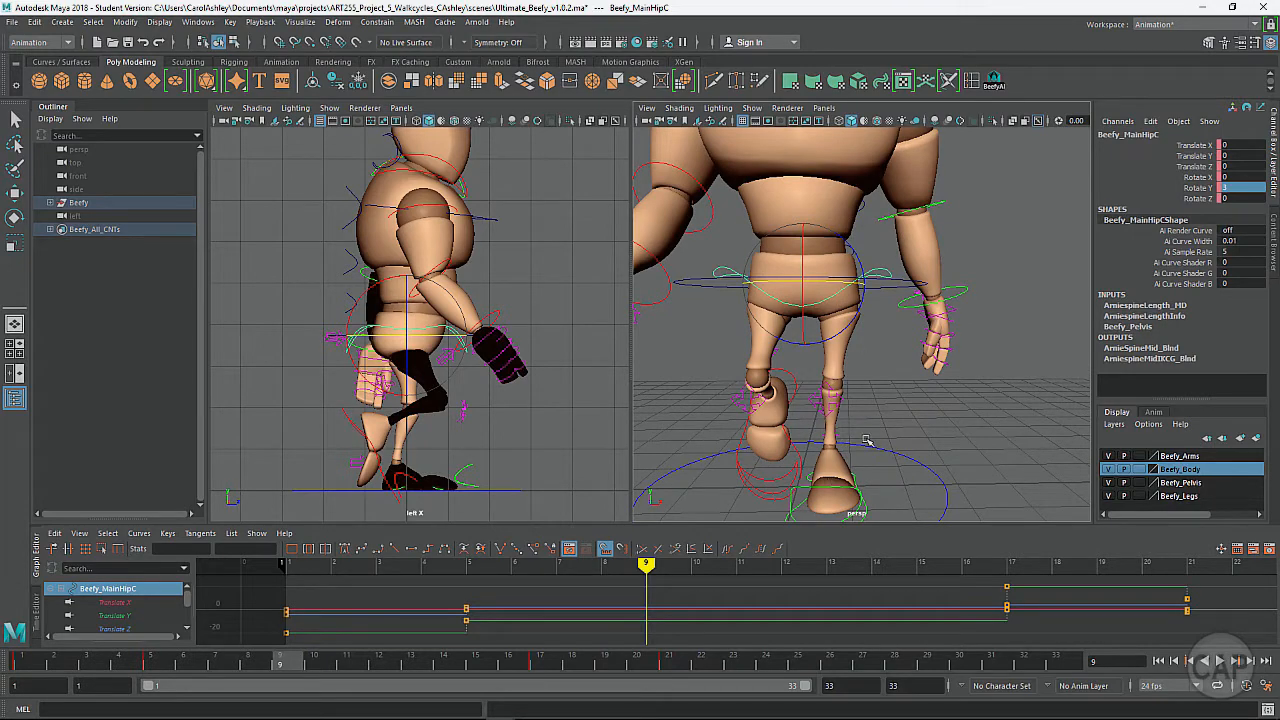
Rotate the right shoulder FK control so the forward-swung right arm drops back closer to the body
mouse_move(866, 440)
alt+mouse_down()
mouse_move(917, 456)
mouse_move(926, 446)
mouse_move(922, 457)
mouse_move(800, 455)
mouse_move(880, 466)
mouse_move(876, 450)
alt+mouse_up()
click(824, 300)
key(w)
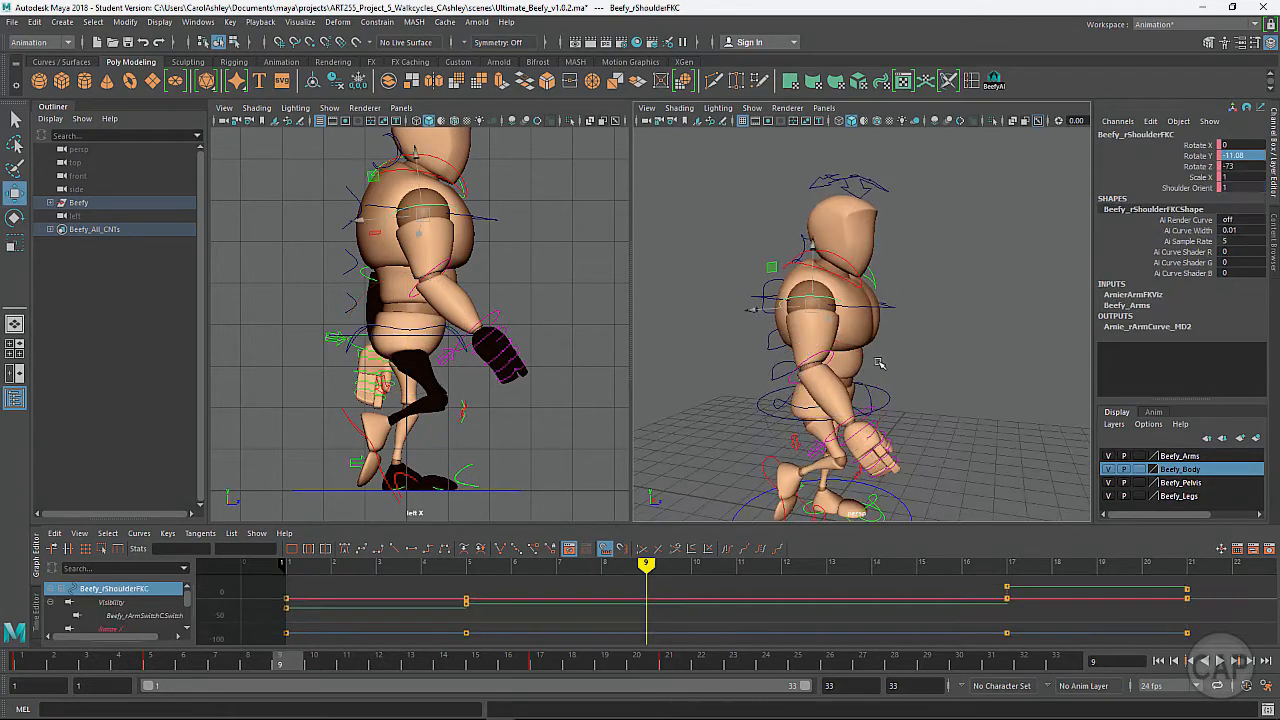
alt+drag(879, 364, 813, 319)
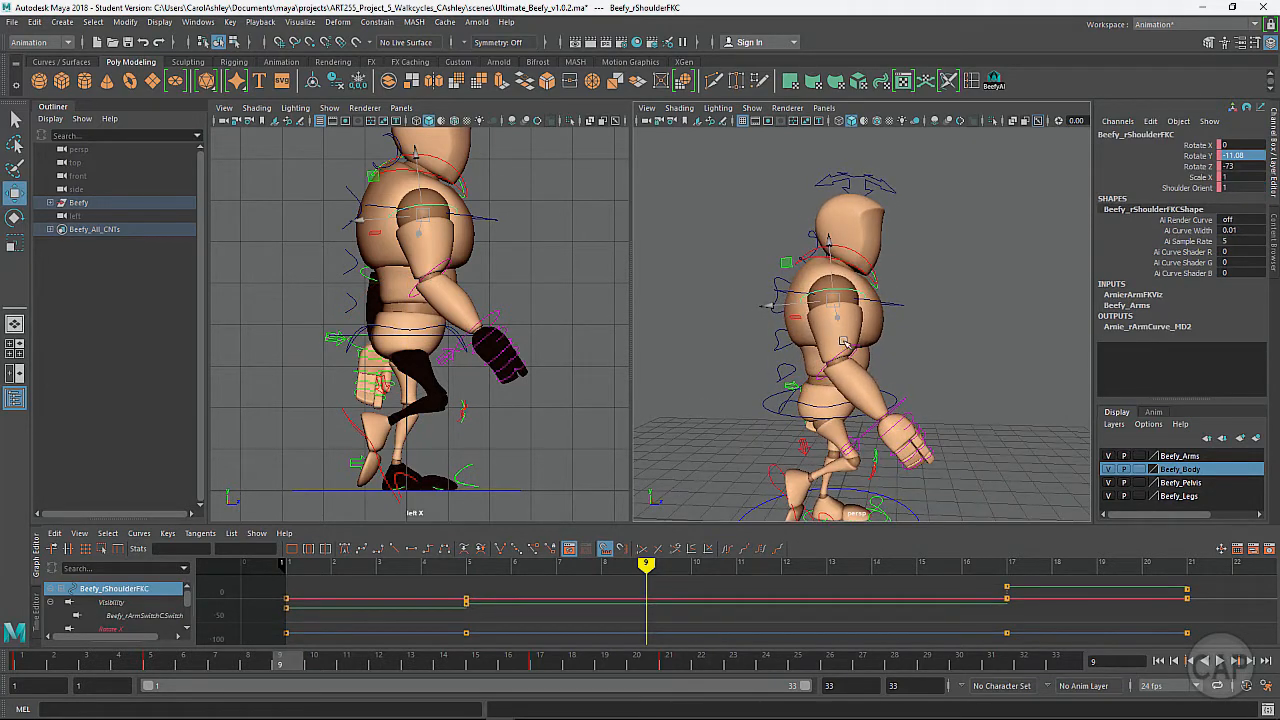
key(e)
drag(866, 352, 863, 354)
Straighten the right forearm with the right elbow FK control to Rotate Y about -23.2
click(931, 383)
click(849, 349)
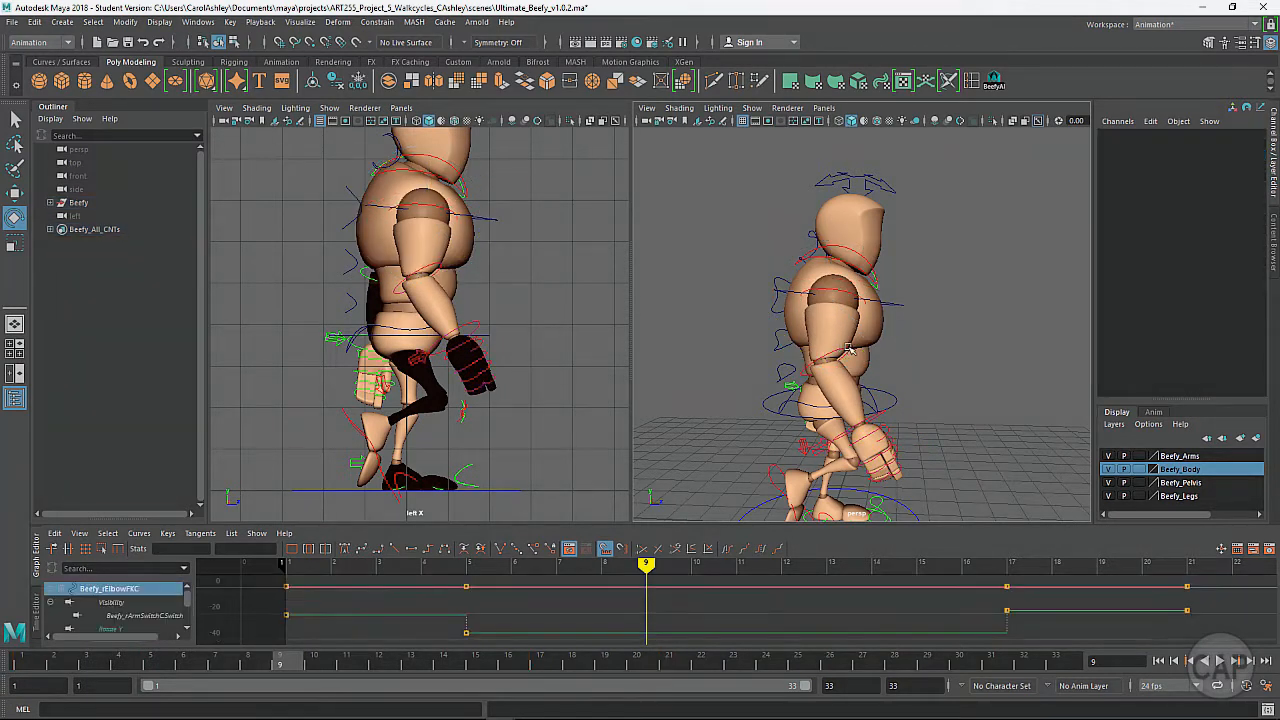
drag(886, 374, 887, 388)
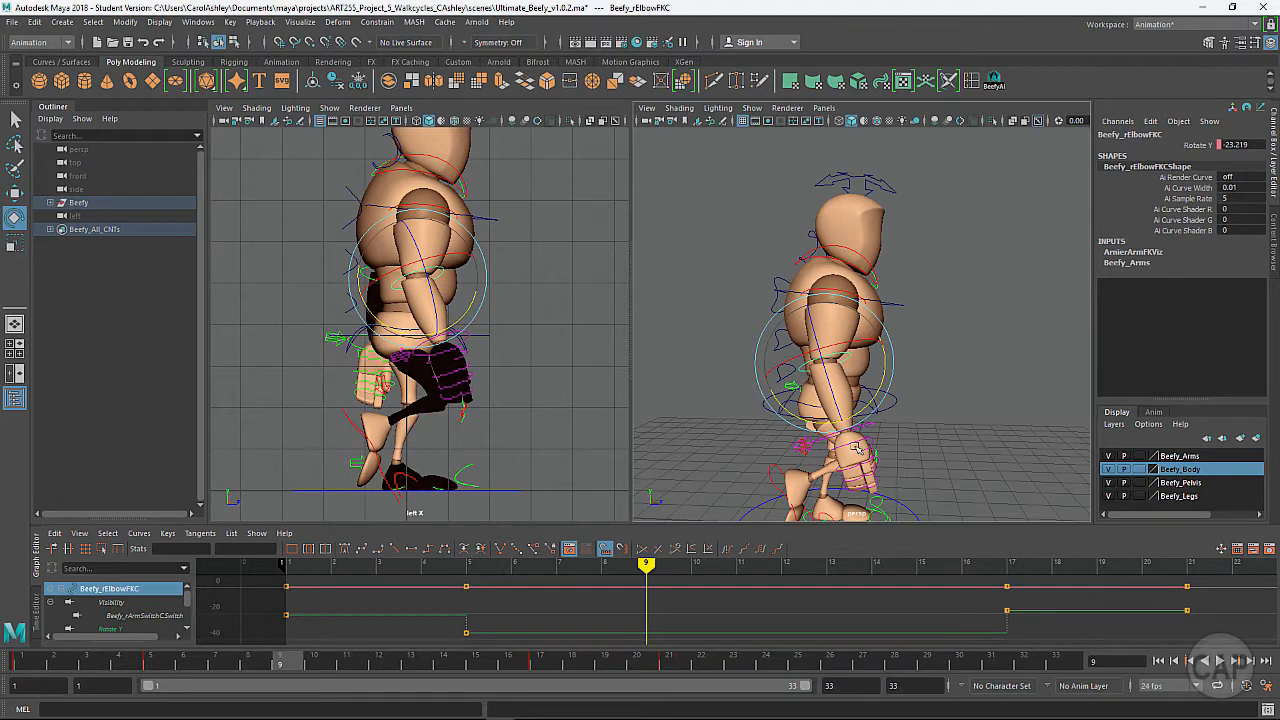
Set the right clavicle control's Rotate Y to 0
alt+drag(873, 466, 965, 300)
click(857, 309)
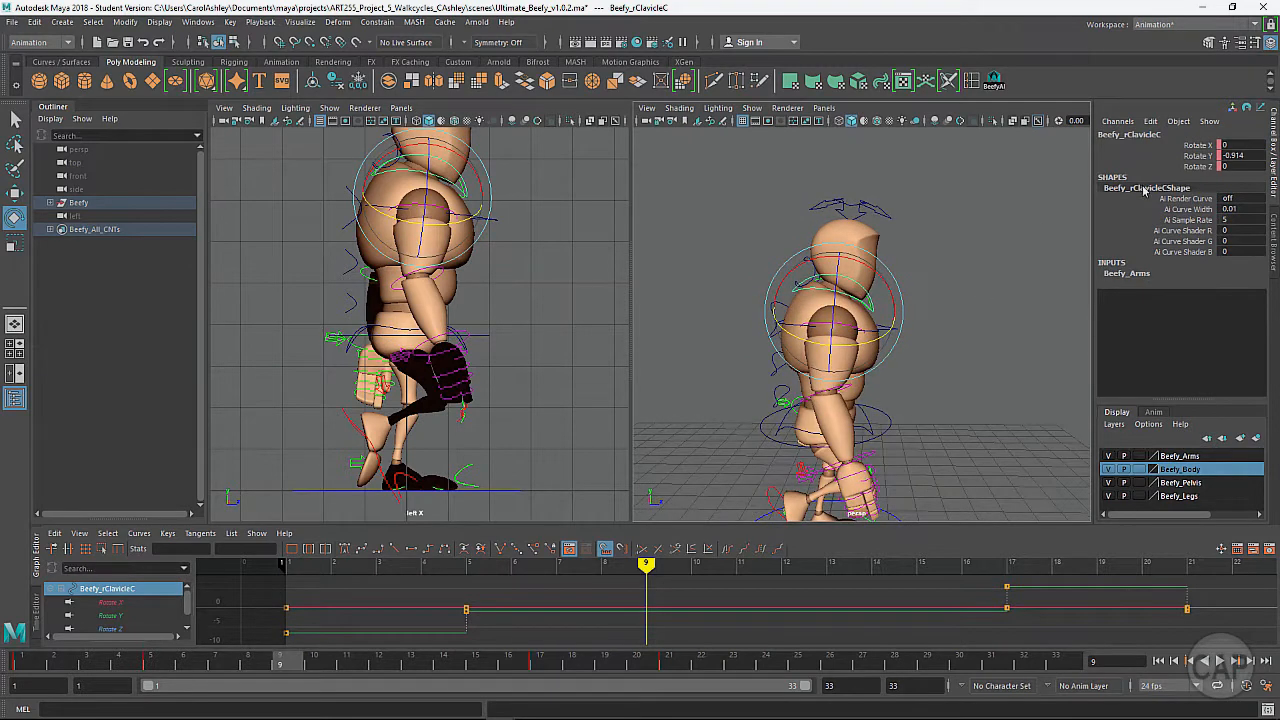
click(1253, 156)
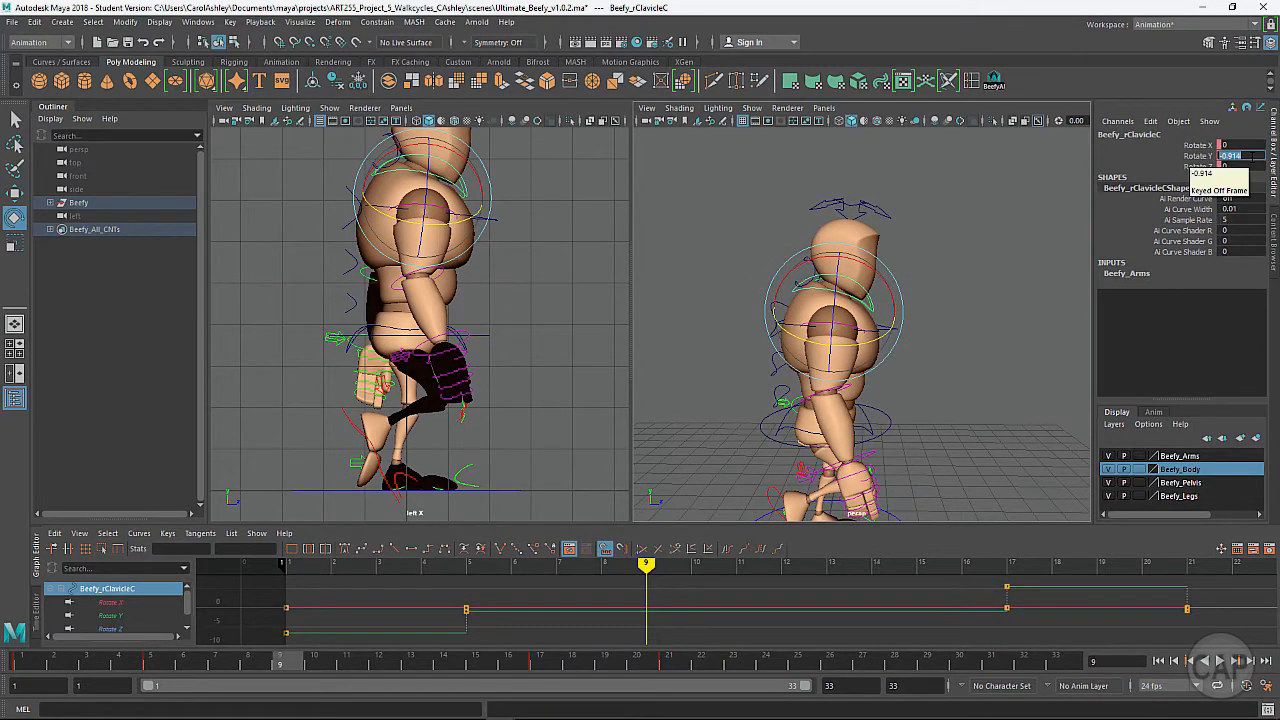
text(0)
key(Return)
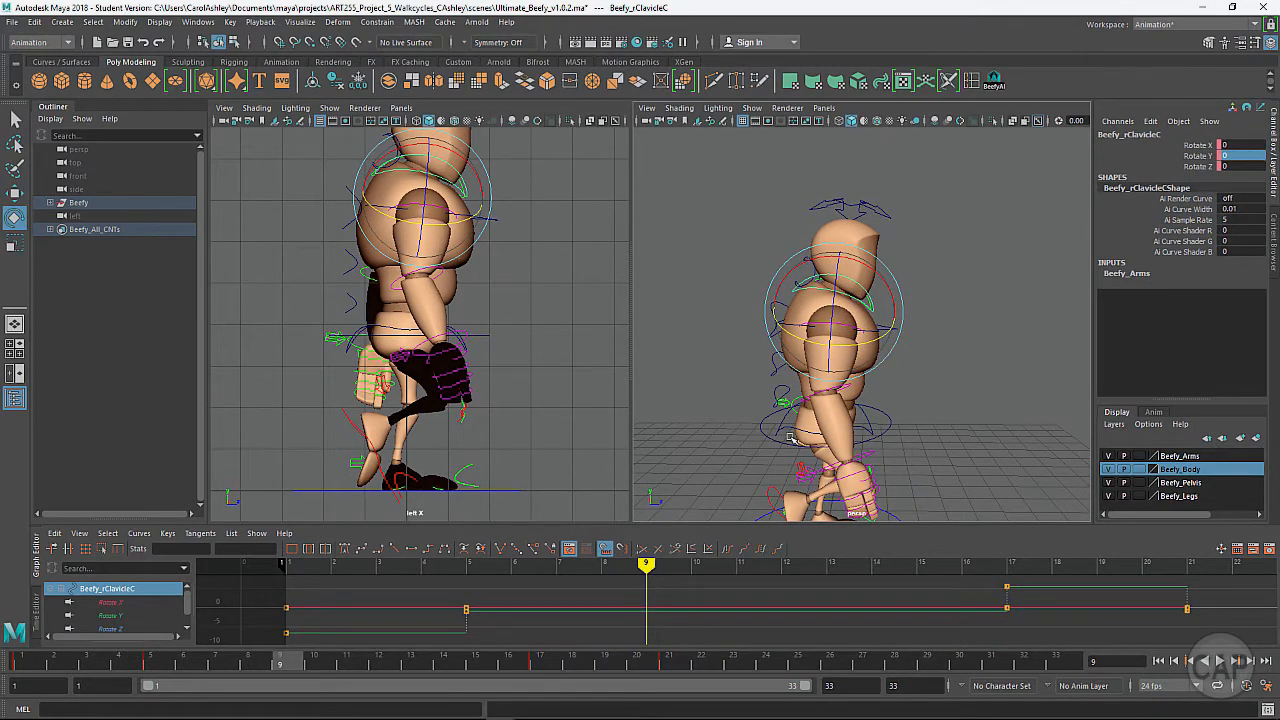
Neutralize the left clavicle control's Rotate Y to match the right clavicle
alt+drag(960, 422, 868, 420)
alt+right_drag(880, 420, 1006, 411)
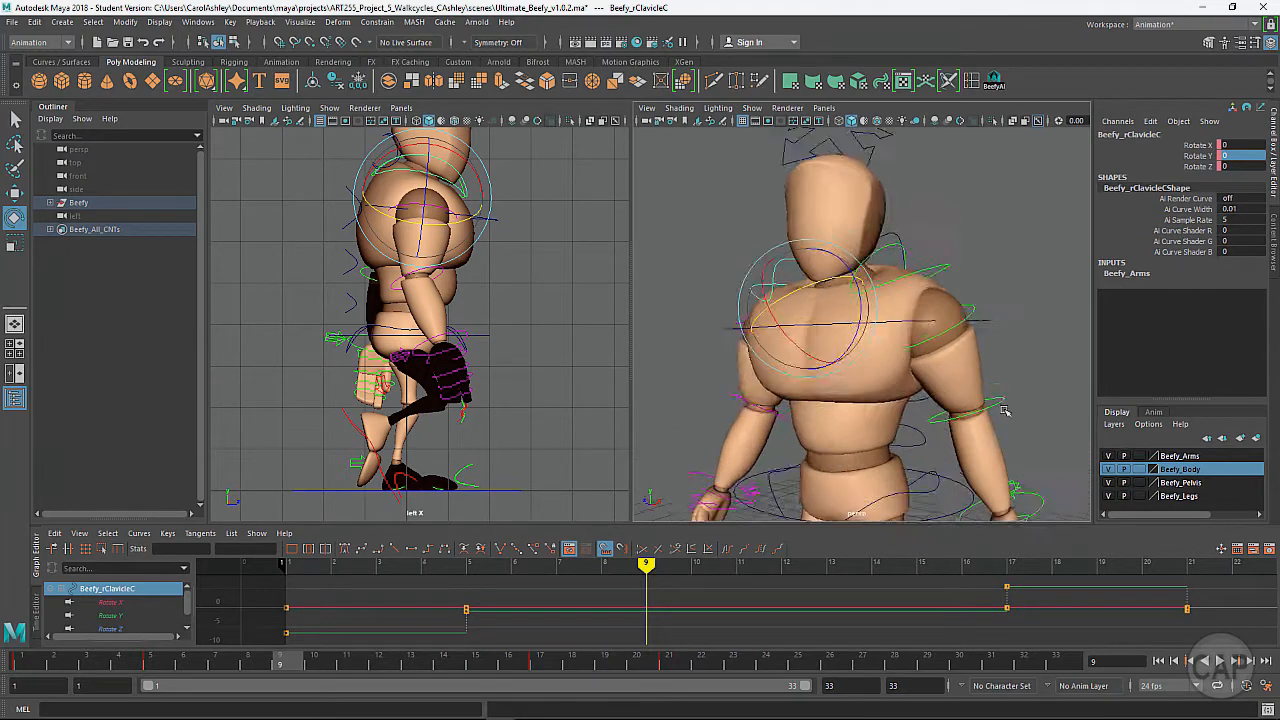
alt+drag(962, 420, 914, 408)
click(979, 257)
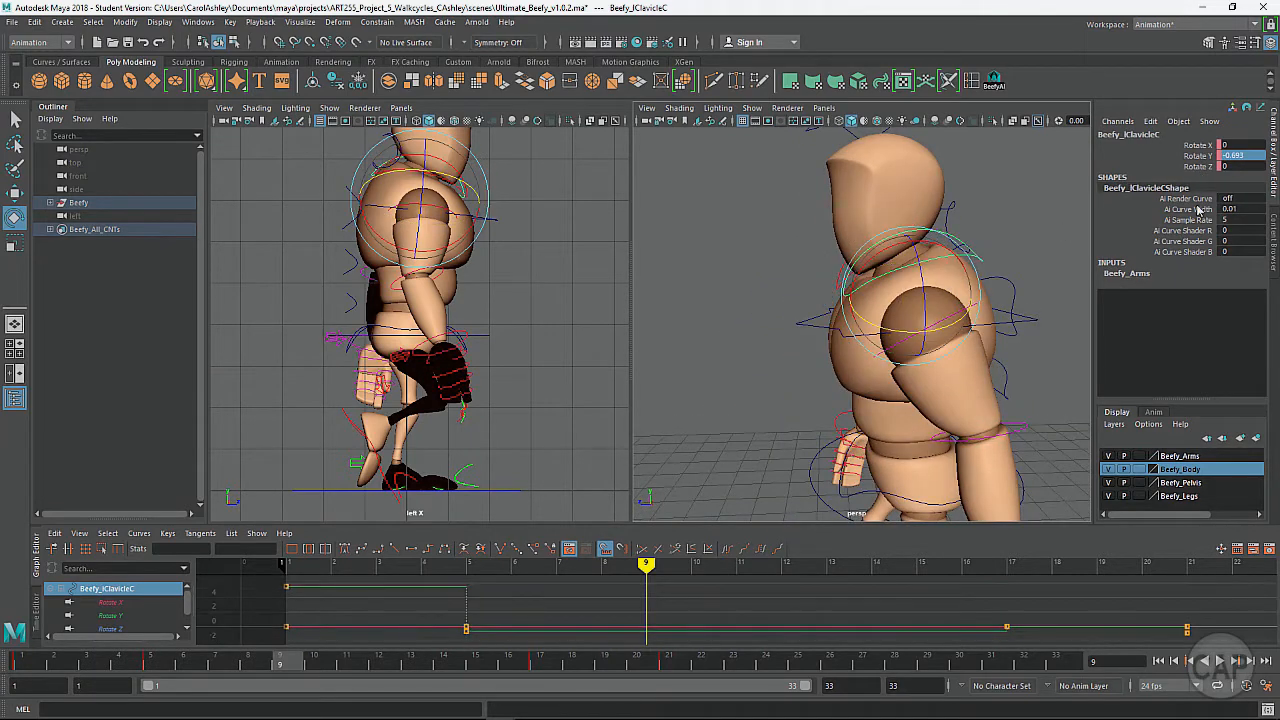
double_click(1256, 157)
key(Return)
Swing the left arm forward beside the body with the left shoulder FK control, to Rotate Y about 4.8
alt+middle_drag(1029, 329, 917, 247)
click(1046, 246)
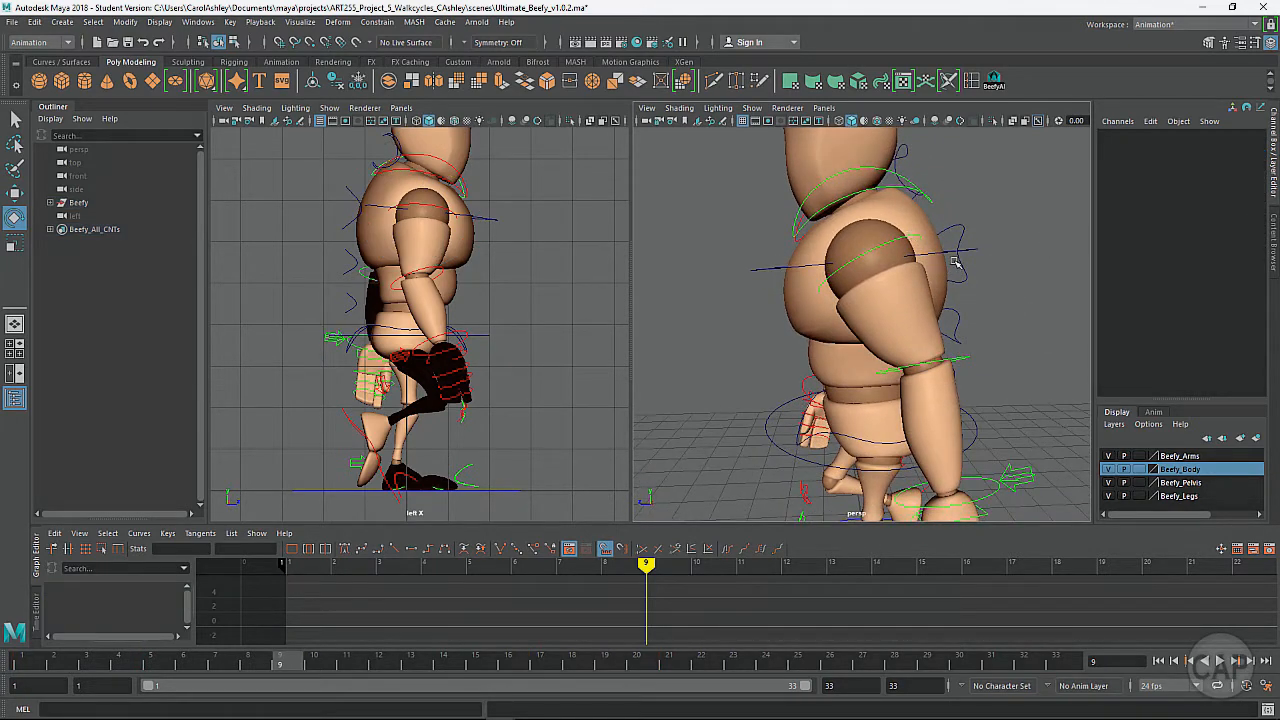
click(911, 236)
alt+drag(911, 236, 884, 332)
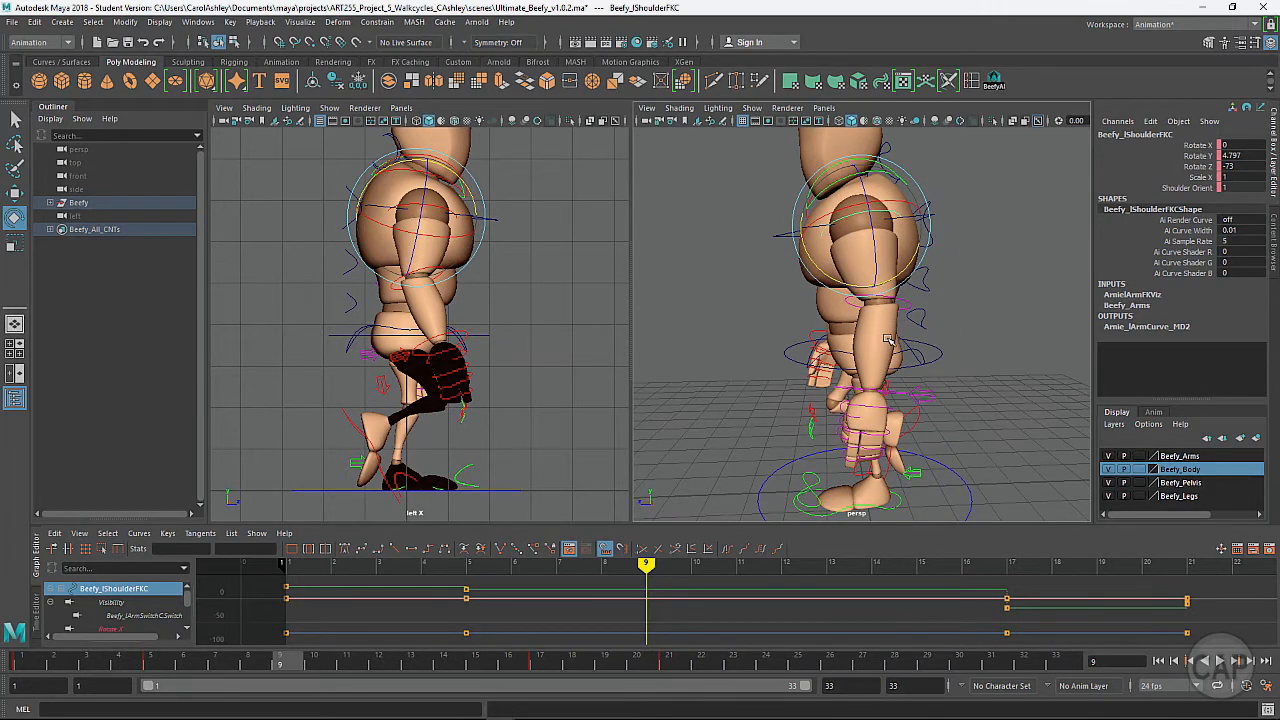
Try rotating the left wrist FK control to Rotate Y about 23.2
click(900, 312)
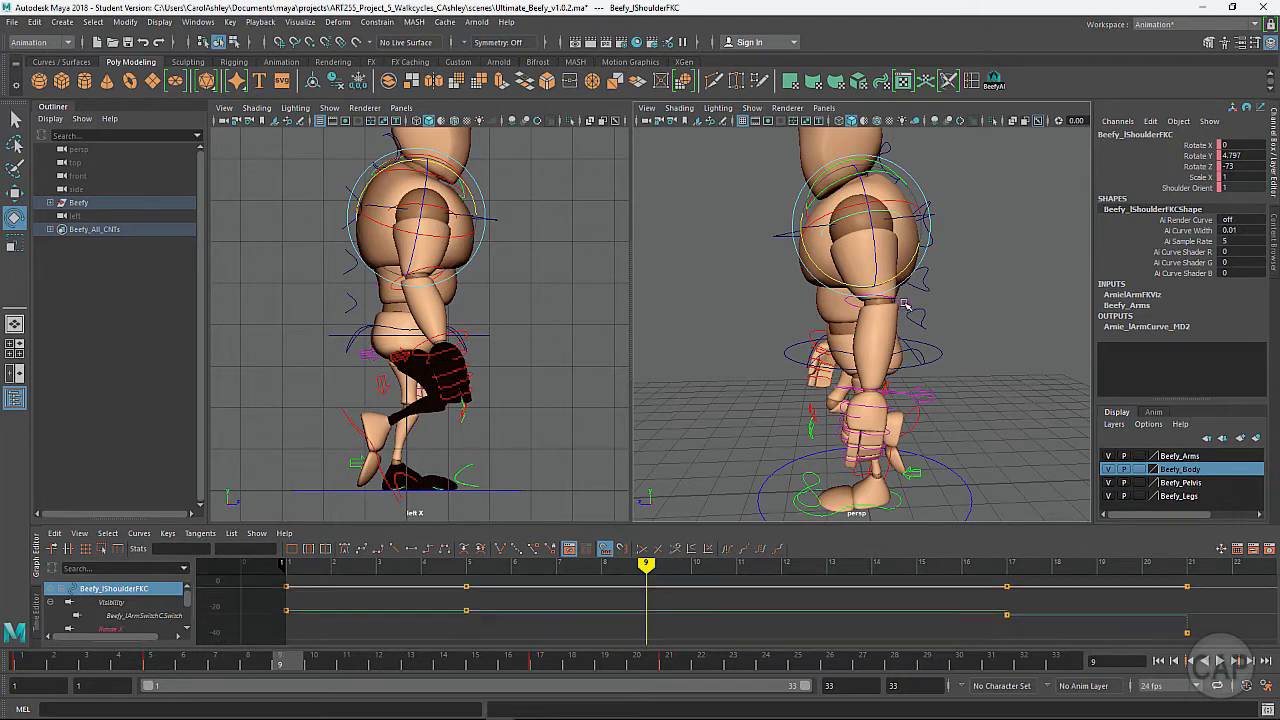
alt+drag(955, 418, 945, 393)
click(860, 358)
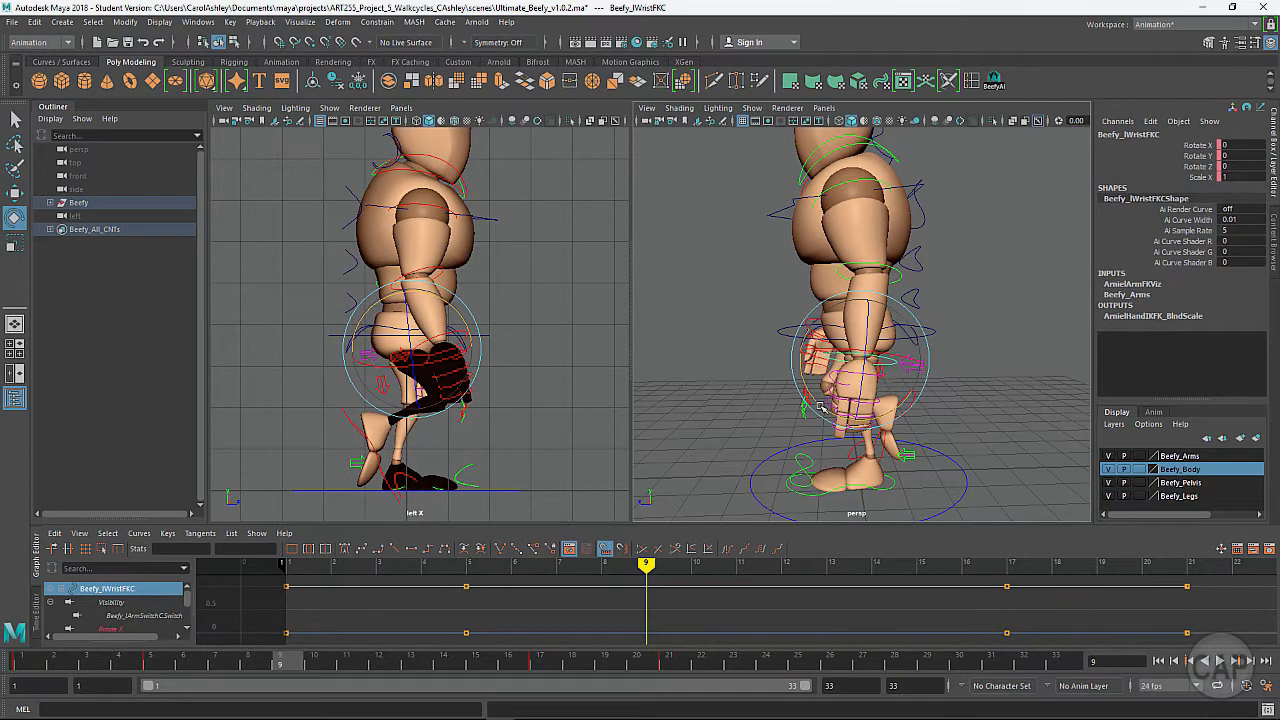
drag(840, 412, 868, 420)
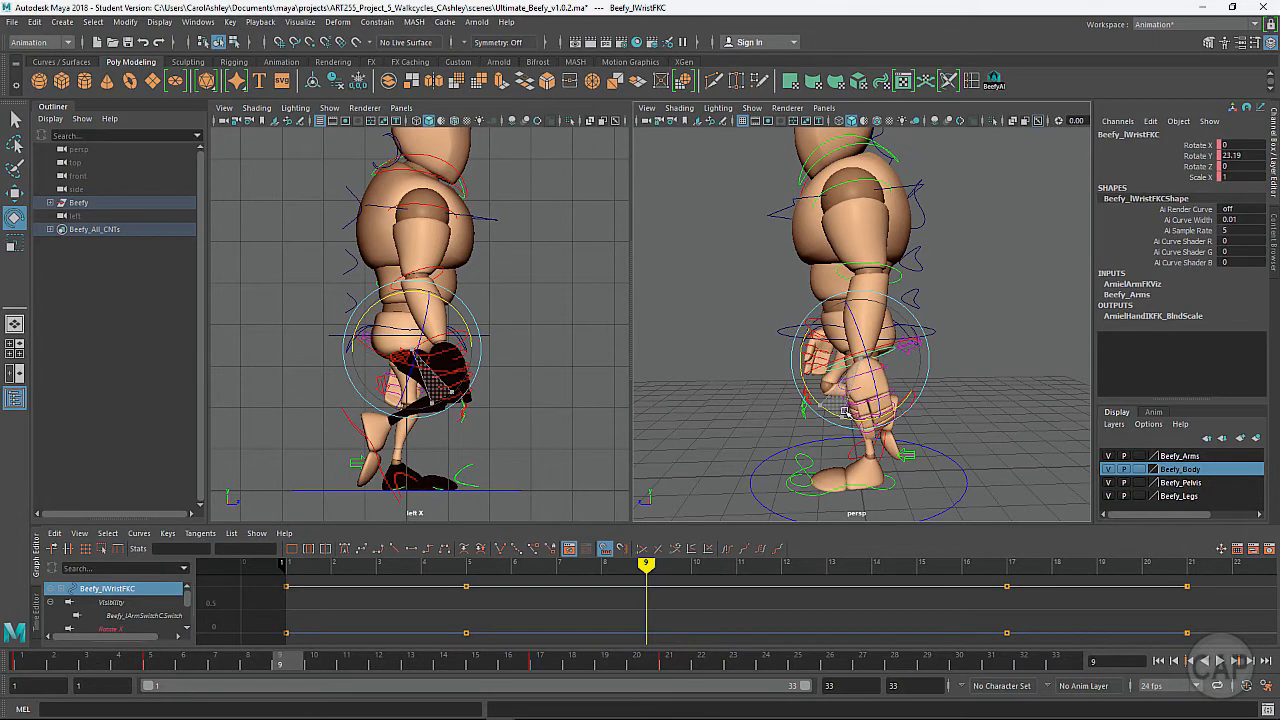
key(ctrl+z)
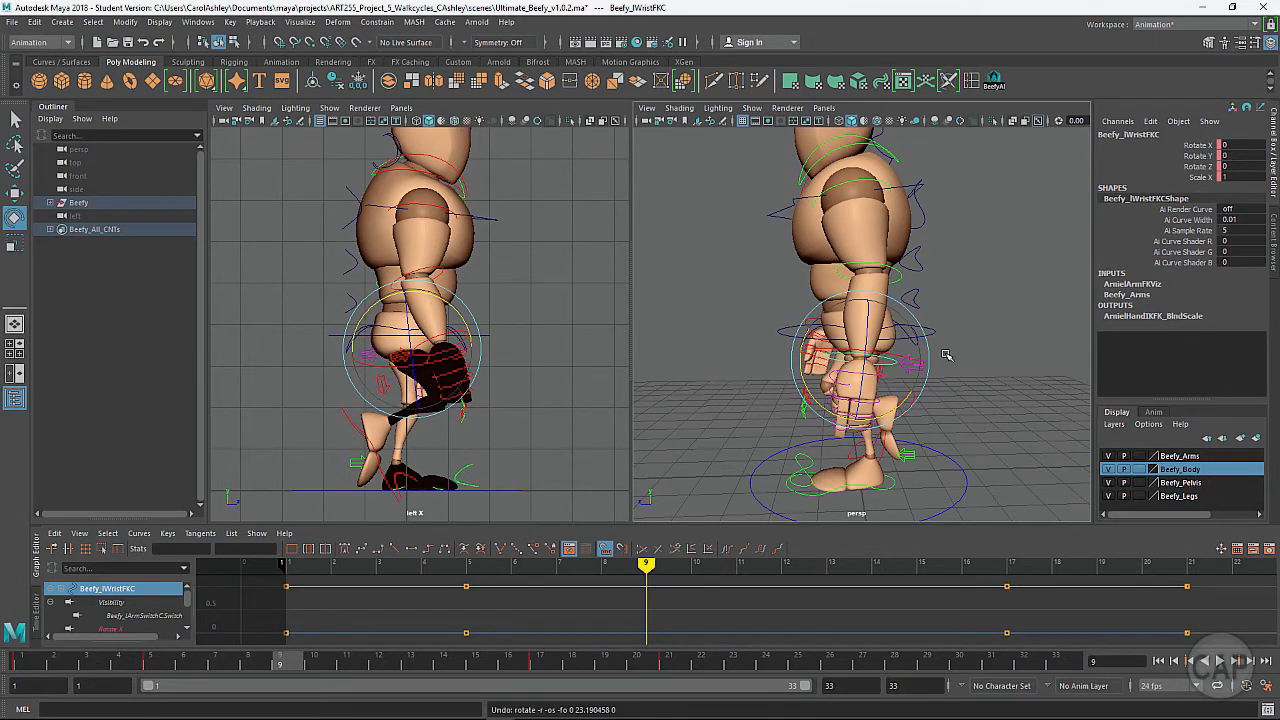
Set the top spine IK control's Rotate Z to 0 to level the shoulders
alt+drag(940, 392, 1000, 380)
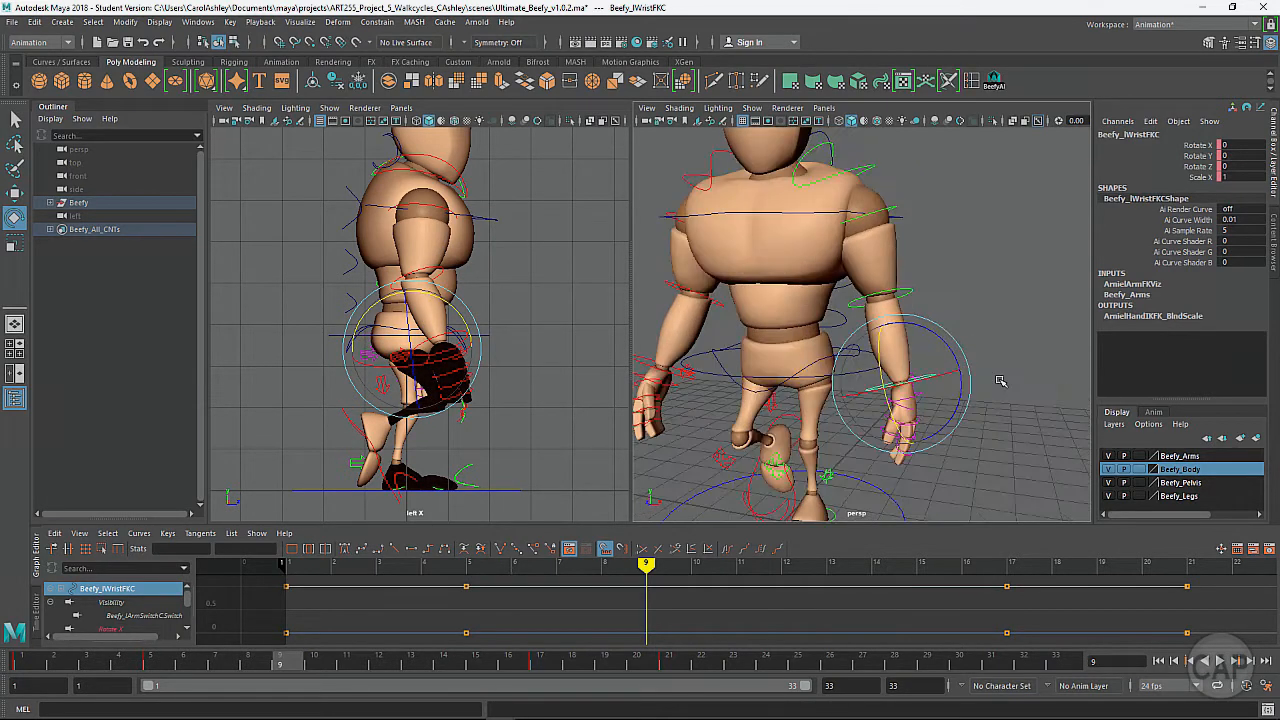
alt+right_drag(1000, 380, 914, 365)
alt+drag(914, 365, 943, 371)
alt+right_drag(943, 371, 980, 368)
alt+middle_drag(959, 359, 975, 349)
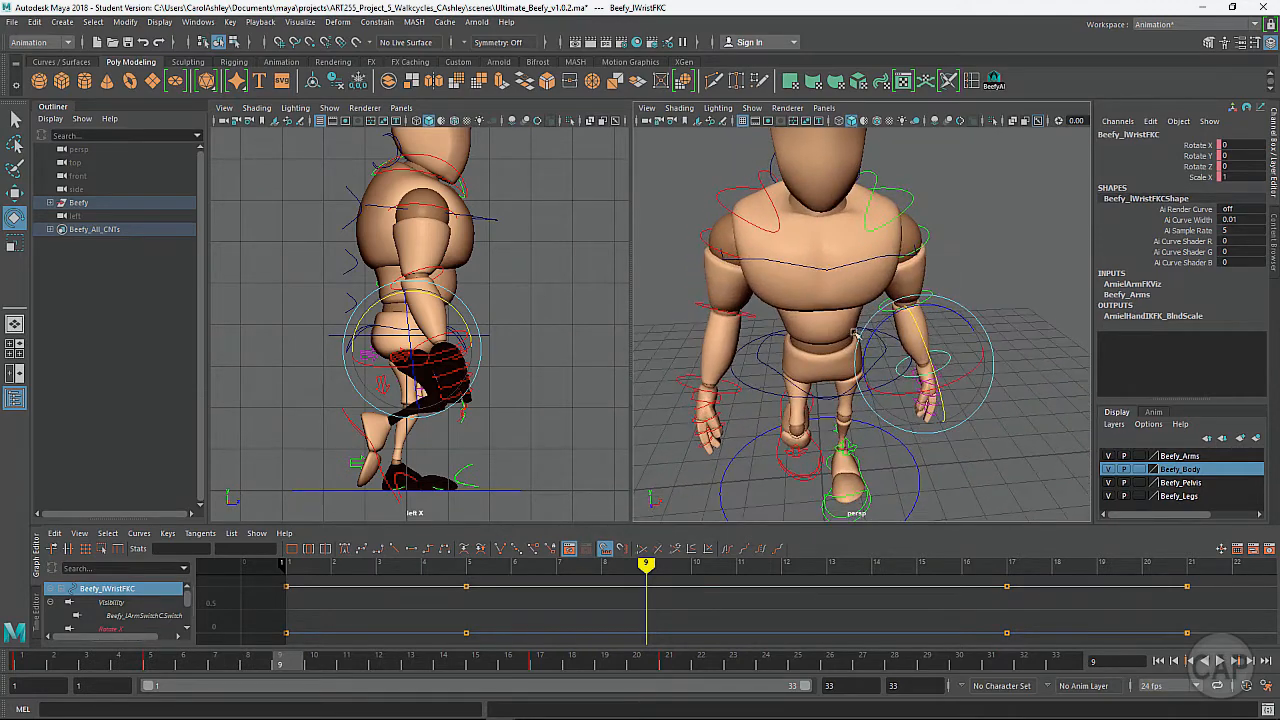
alt+drag(854, 332, 864, 277)
click(833, 225)
alt+middle_drag(855, 300, 864, 278)
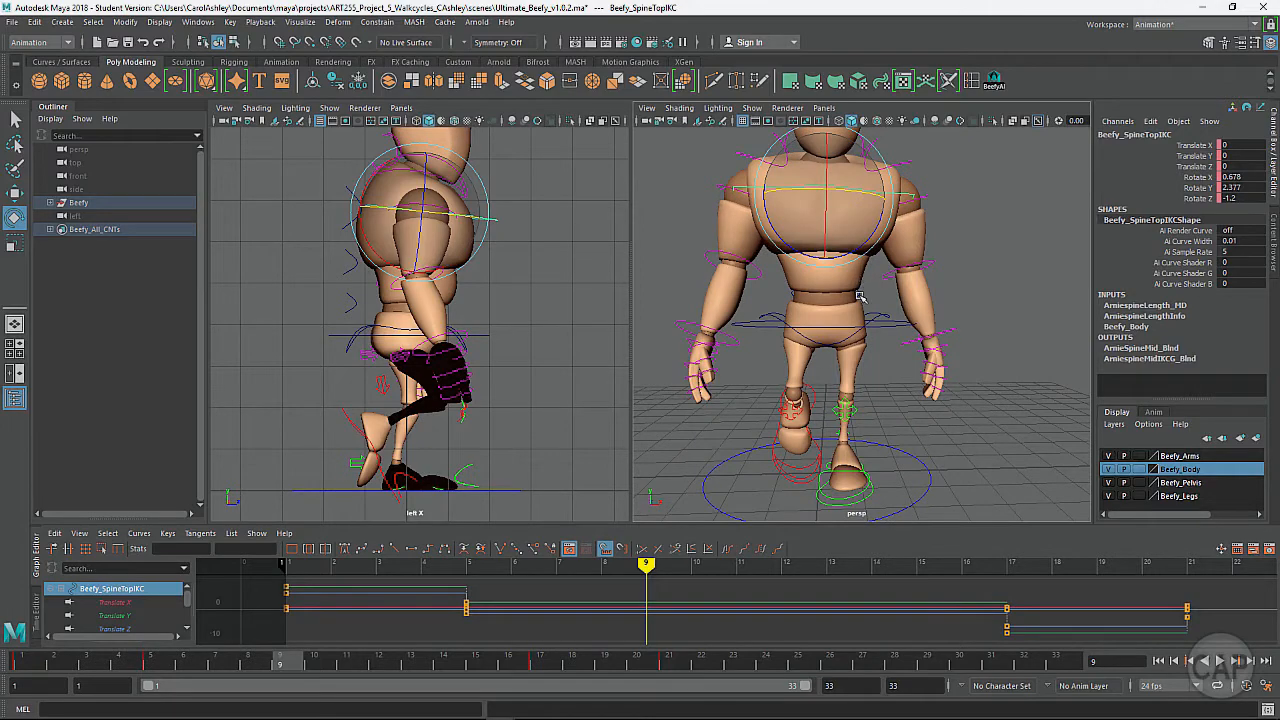
alt+drag(861, 297, 843, 388)
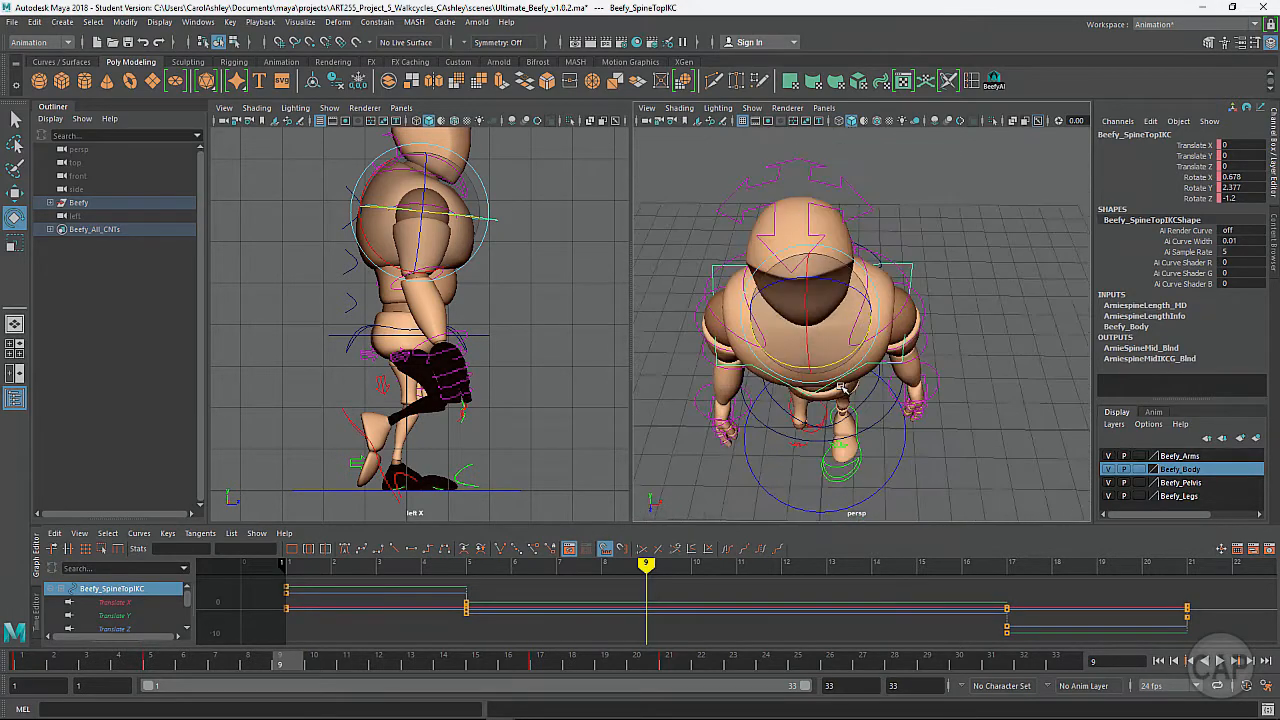
alt+middle_drag(843, 382, 856, 328)
alt+right_drag(856, 328, 932, 320)
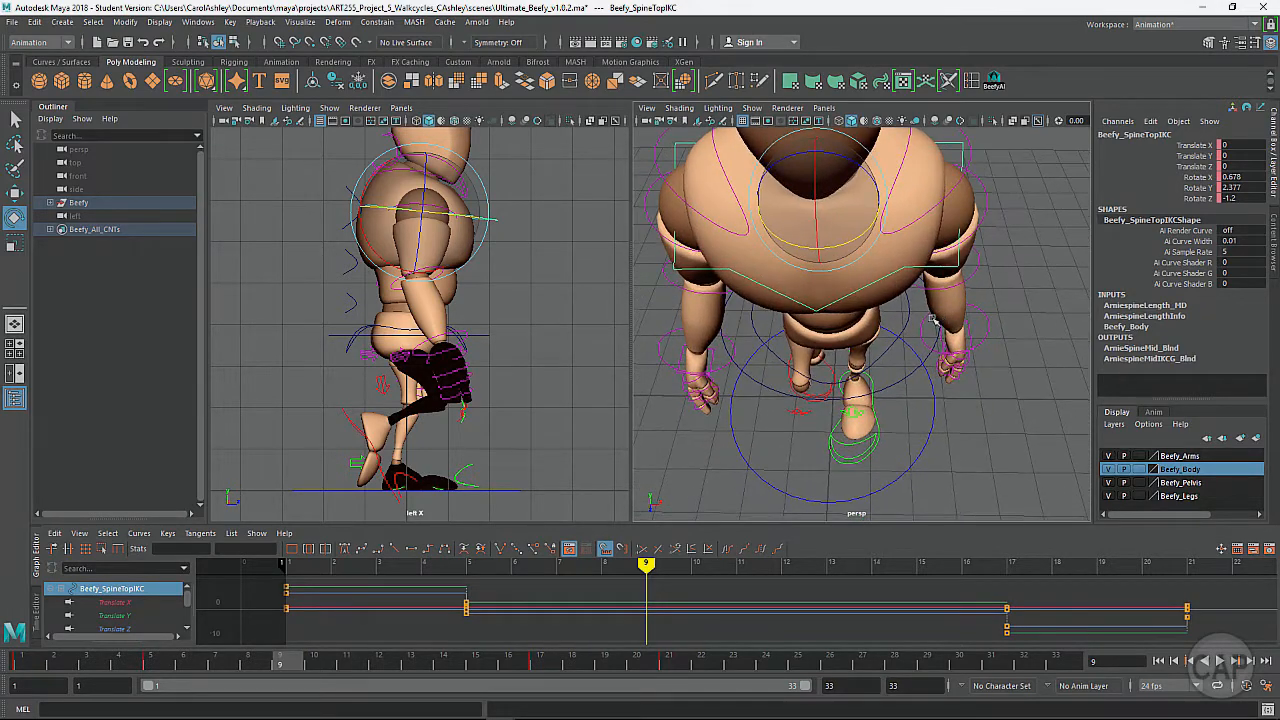
alt+drag(906, 305, 937, 265)
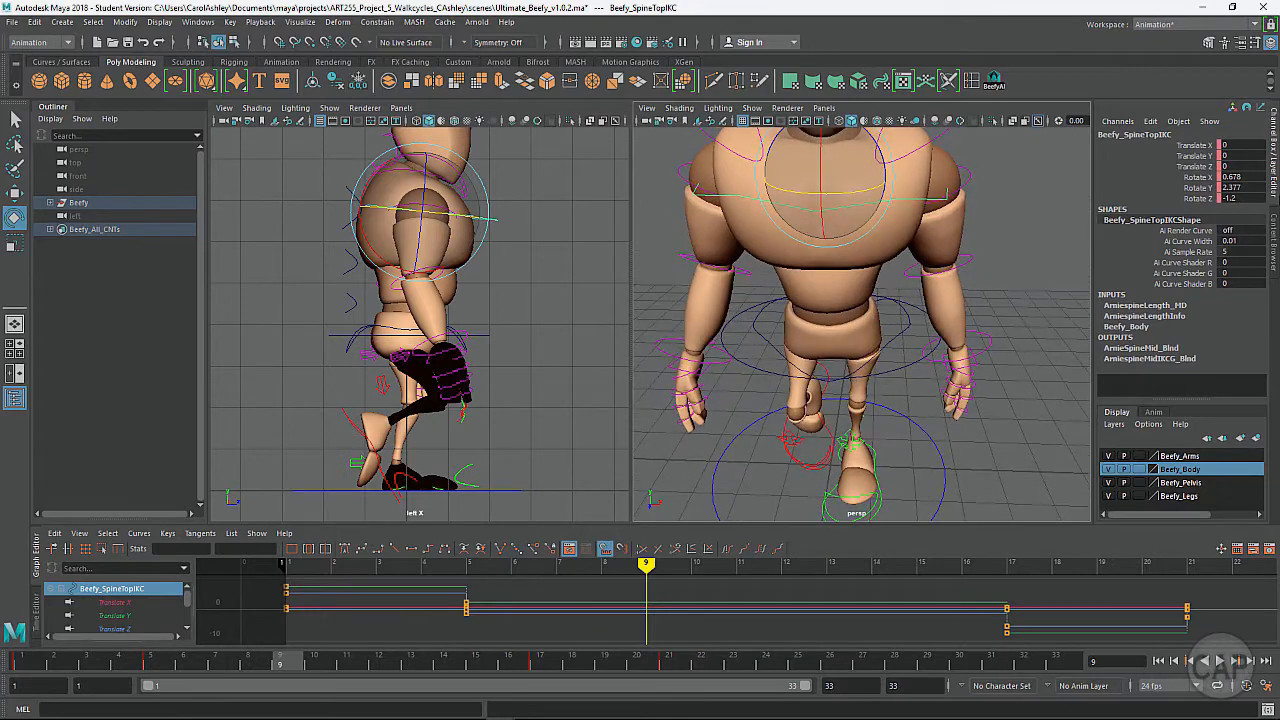
double_click(1257, 199)
text(0)
key(Return)
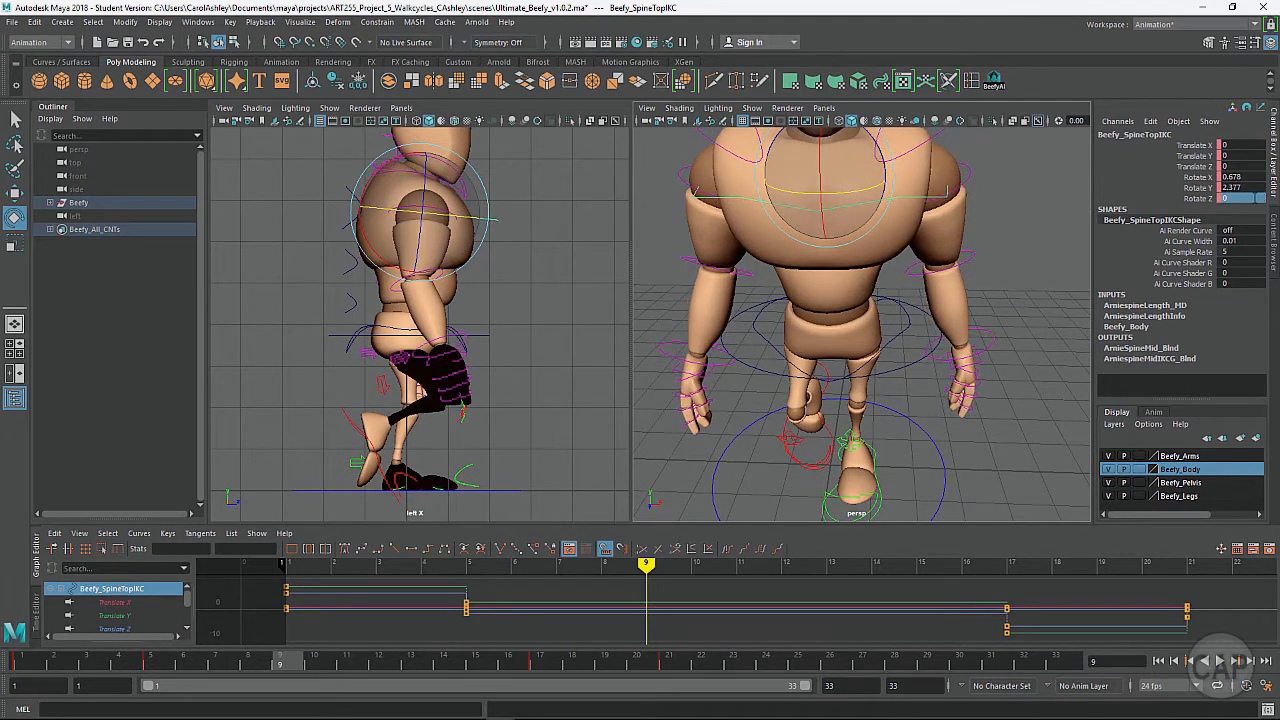
Try twisting the chest opposite to the hips with the top spine IK control, to Rotate Y about -1.72
alt+drag(852, 254, 785, 362)
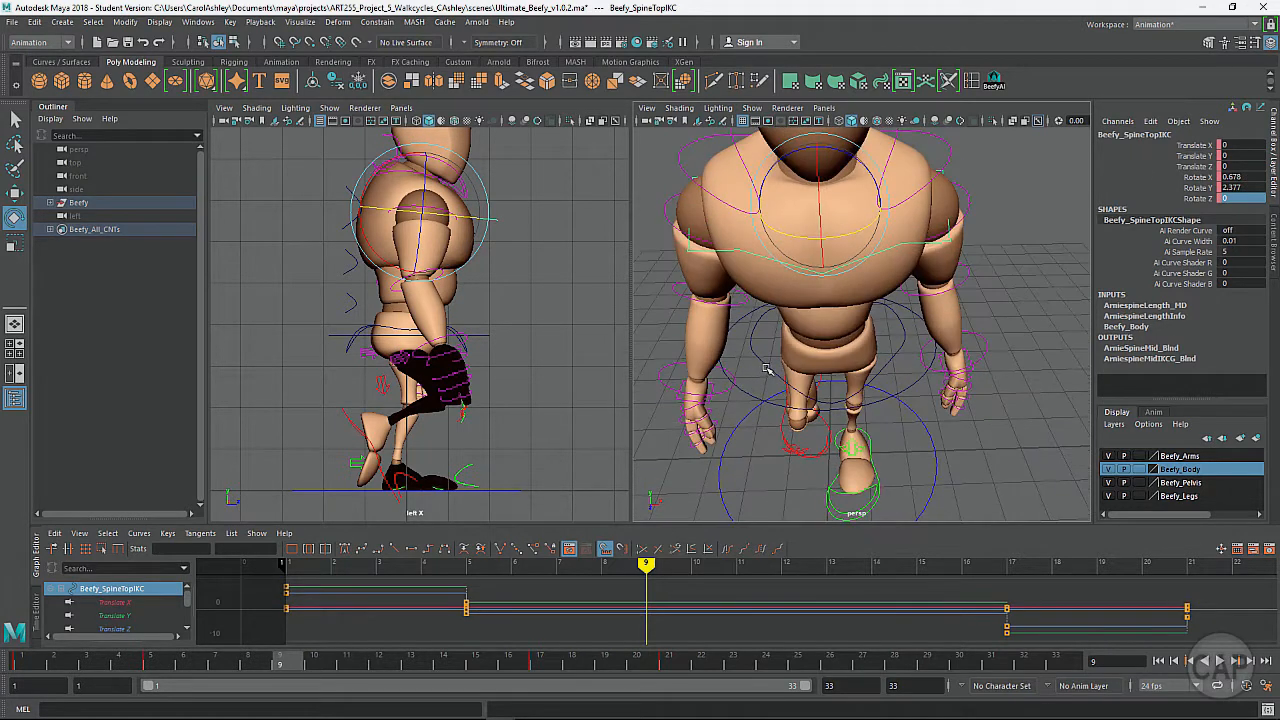
click(782, 366)
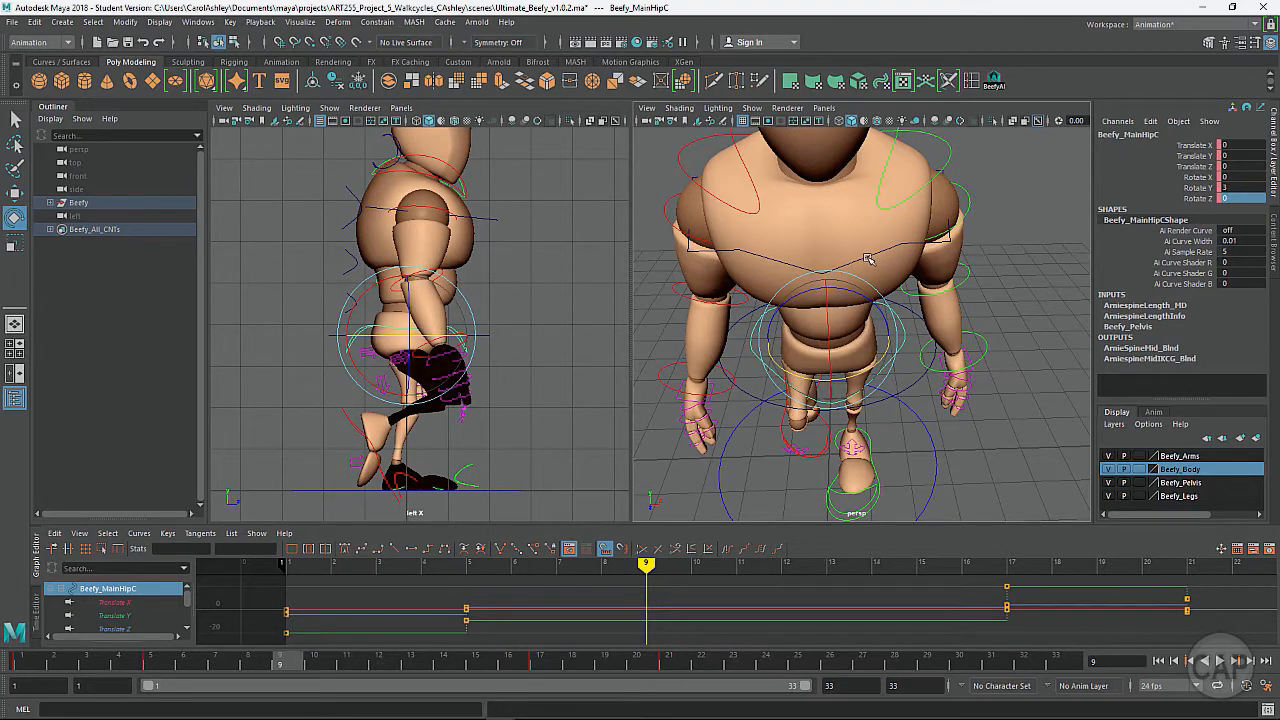
click(912, 262)
alt+drag(879, 301, 965, 256)
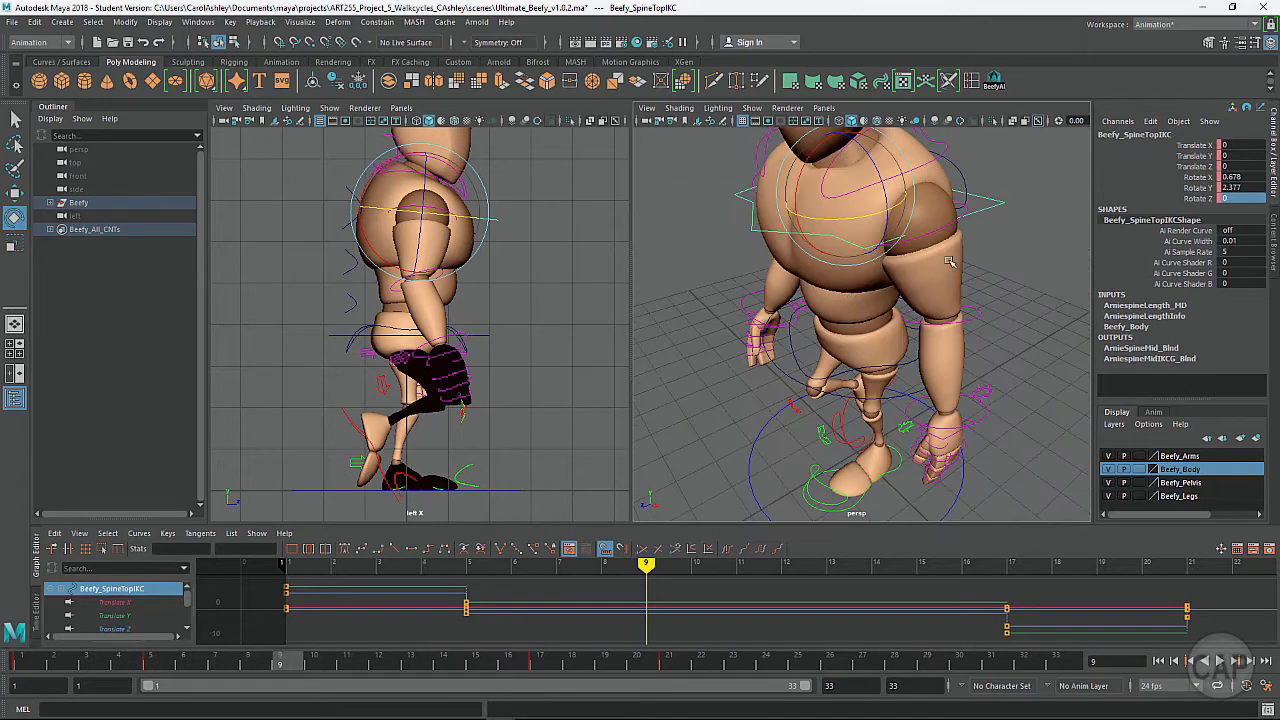
alt+drag(911, 292, 945, 269)
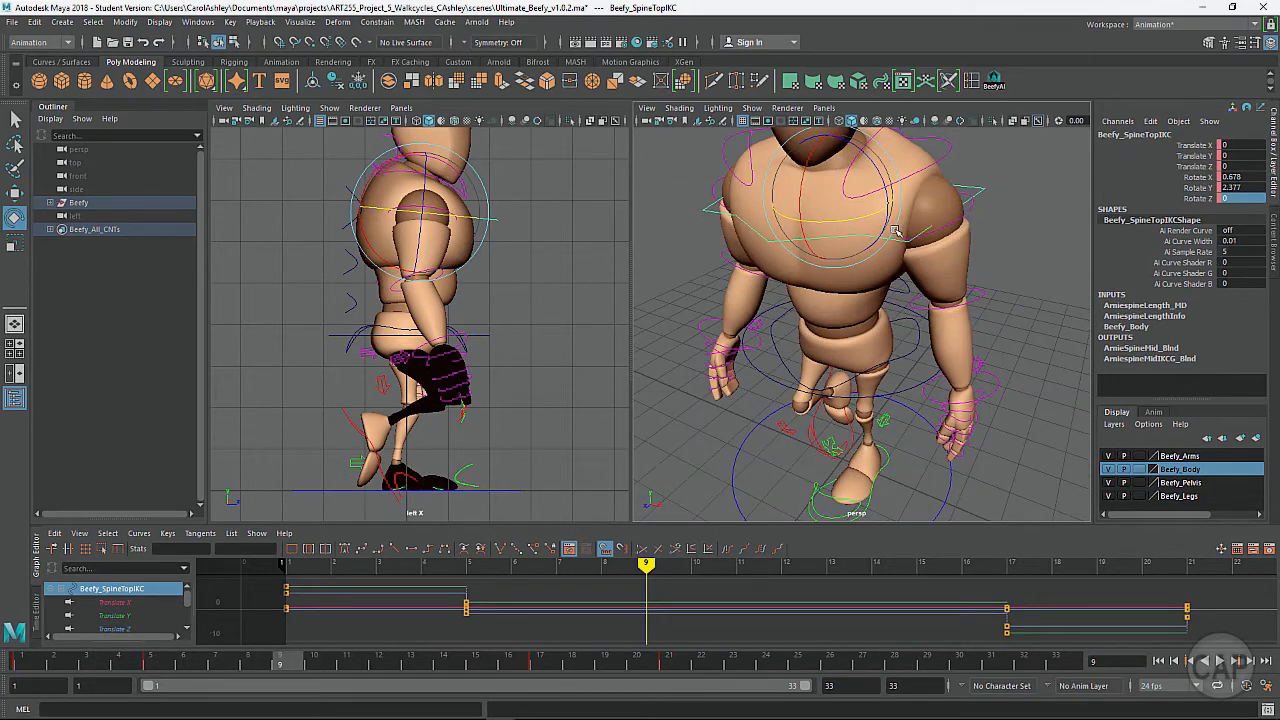
alt+drag(859, 271, 887, 220)
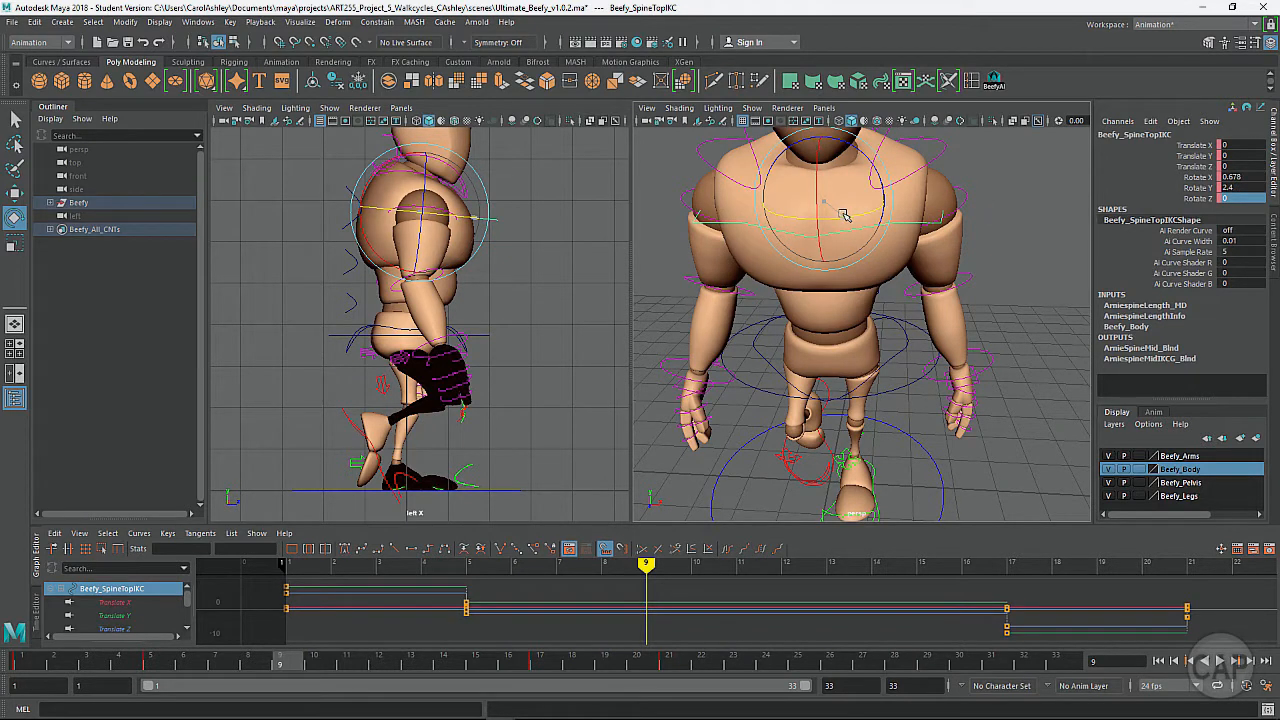
drag(843, 215, 822, 213)
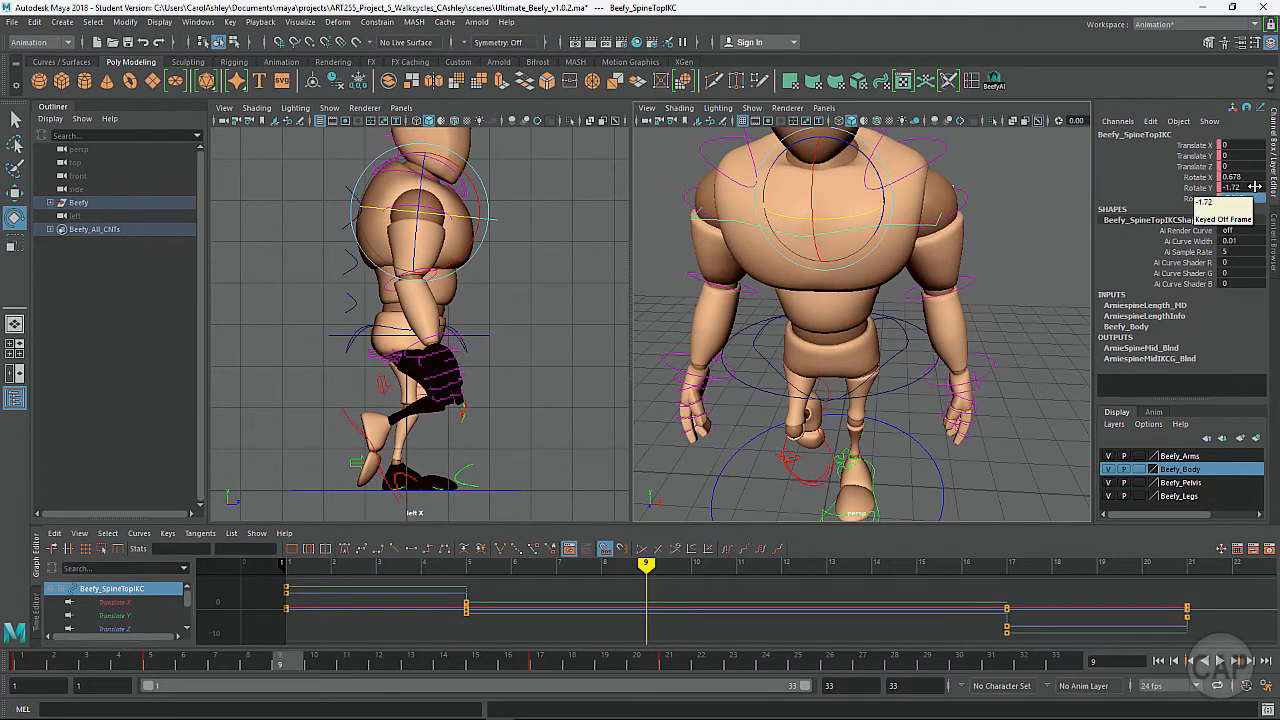
key(ctrl+z)
Set the top spine IK control's Rotate Y to -3 to twist the chest against the hips
click(1186, 189)
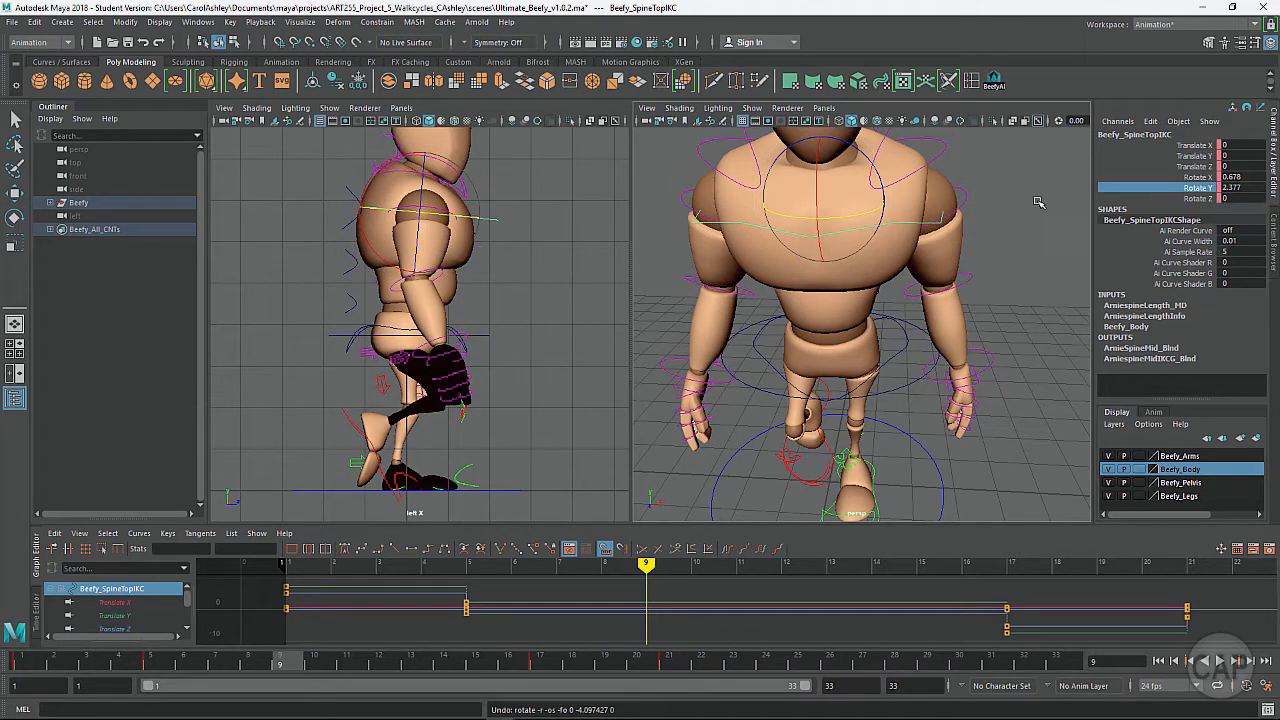
middle_drag(1032, 200, 1026, 200)
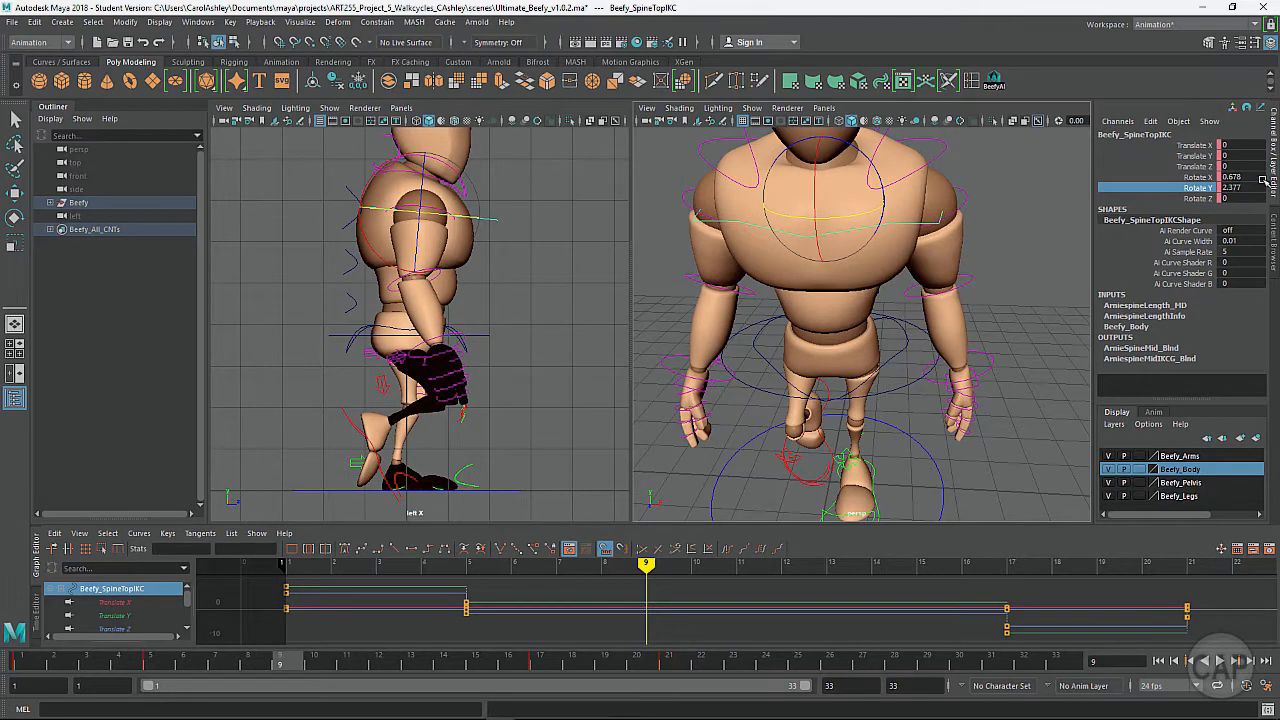
middle_drag(1263, 184, 1259, 187)
double_click(1259, 187)
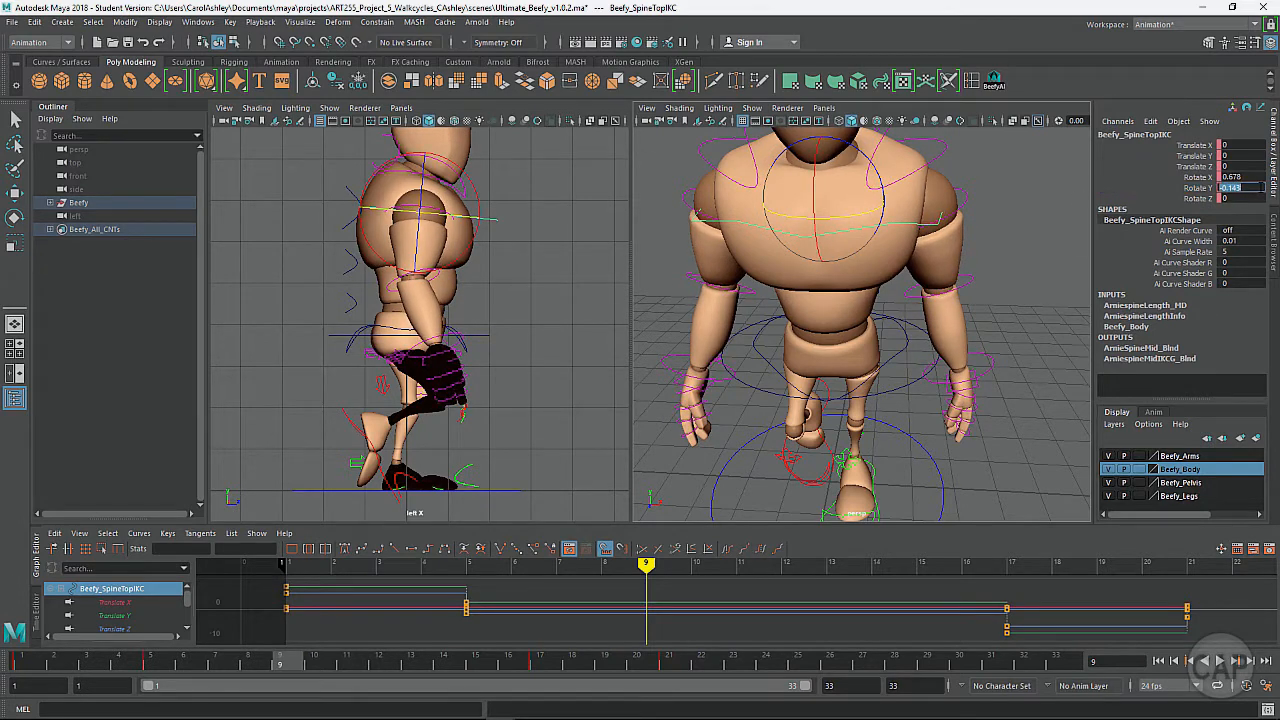
text(3)
key(Return)
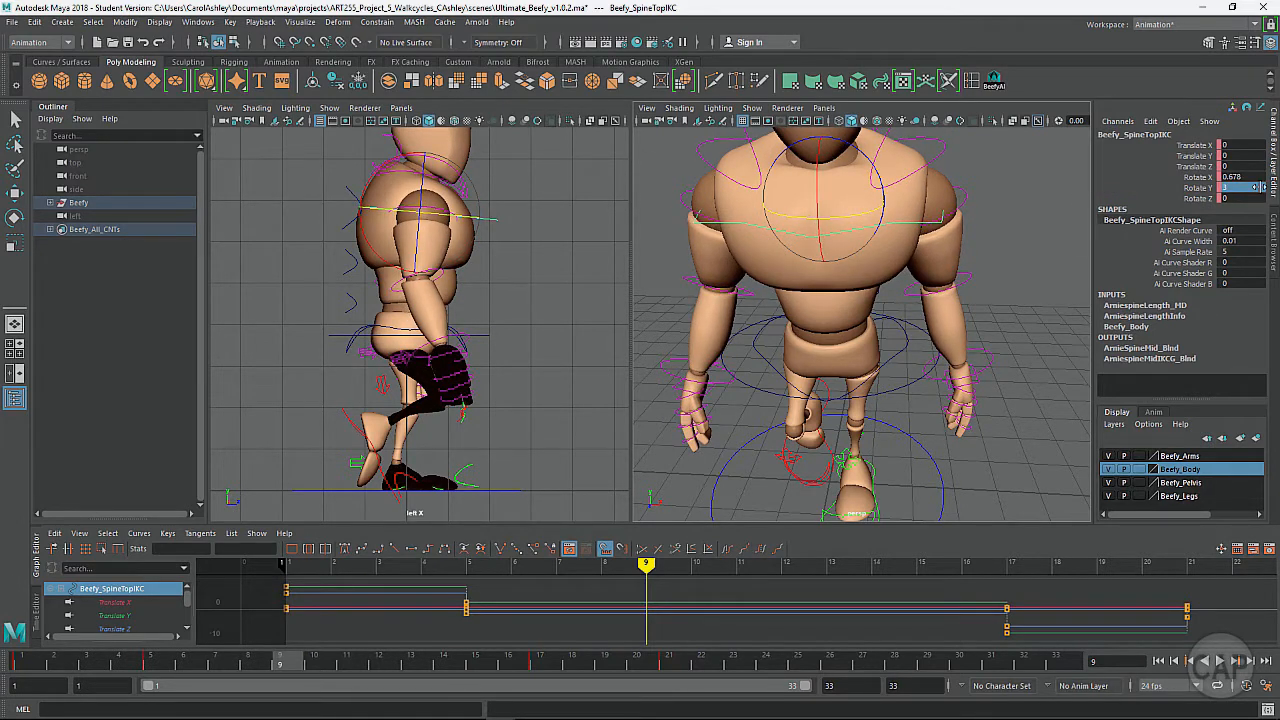
double_click(1263, 187)
key(Return)
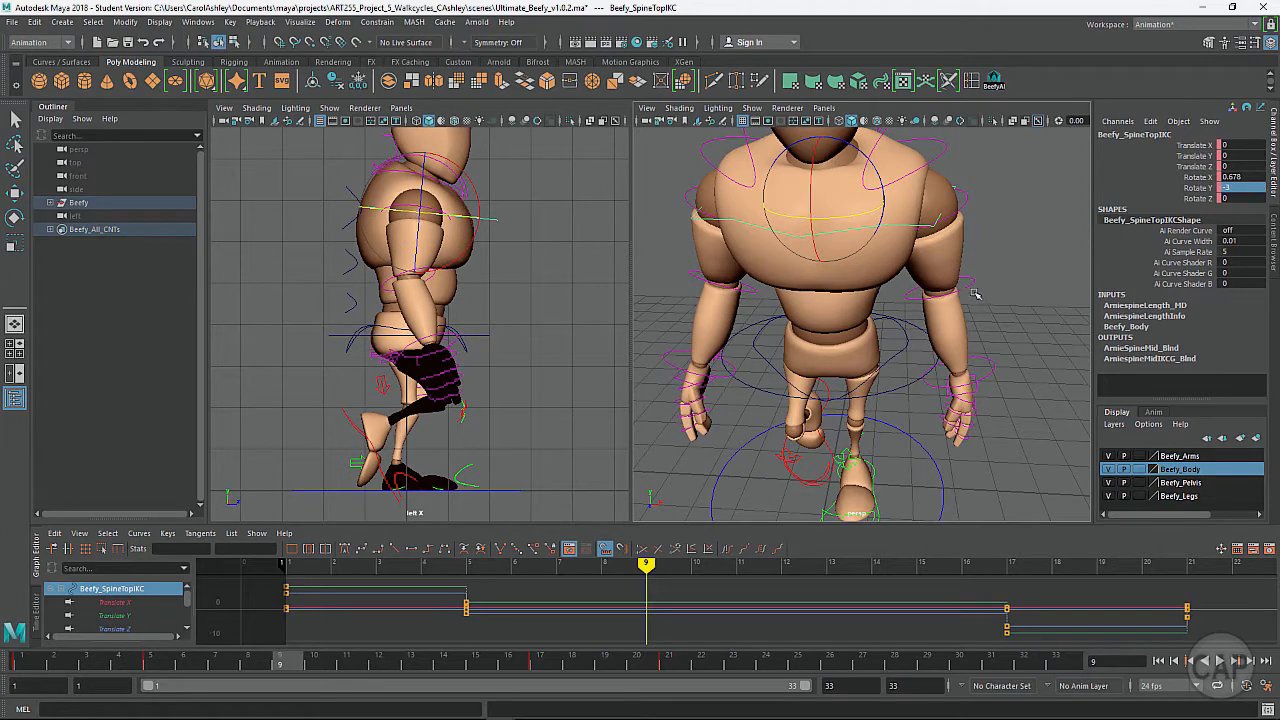
Select all of Beefy's controls and key the passing pose at frame 9
alt+drag(975, 294, 864, 306)
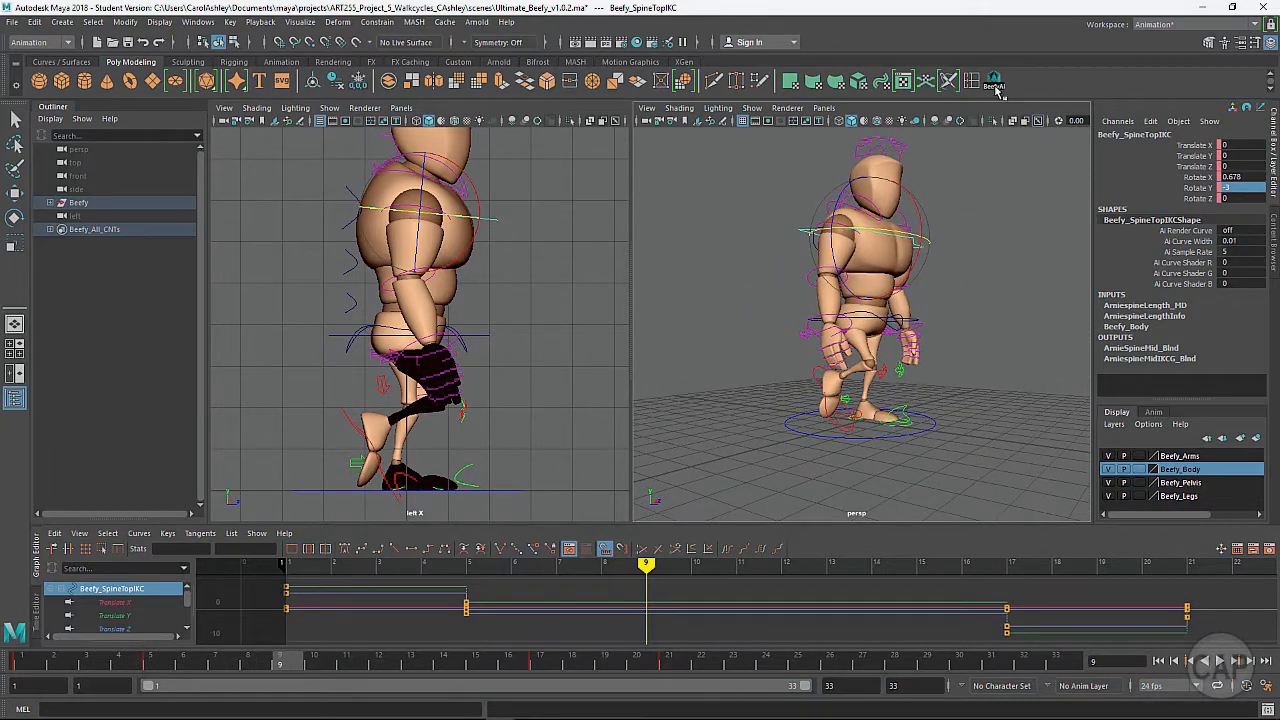
click(995, 86)
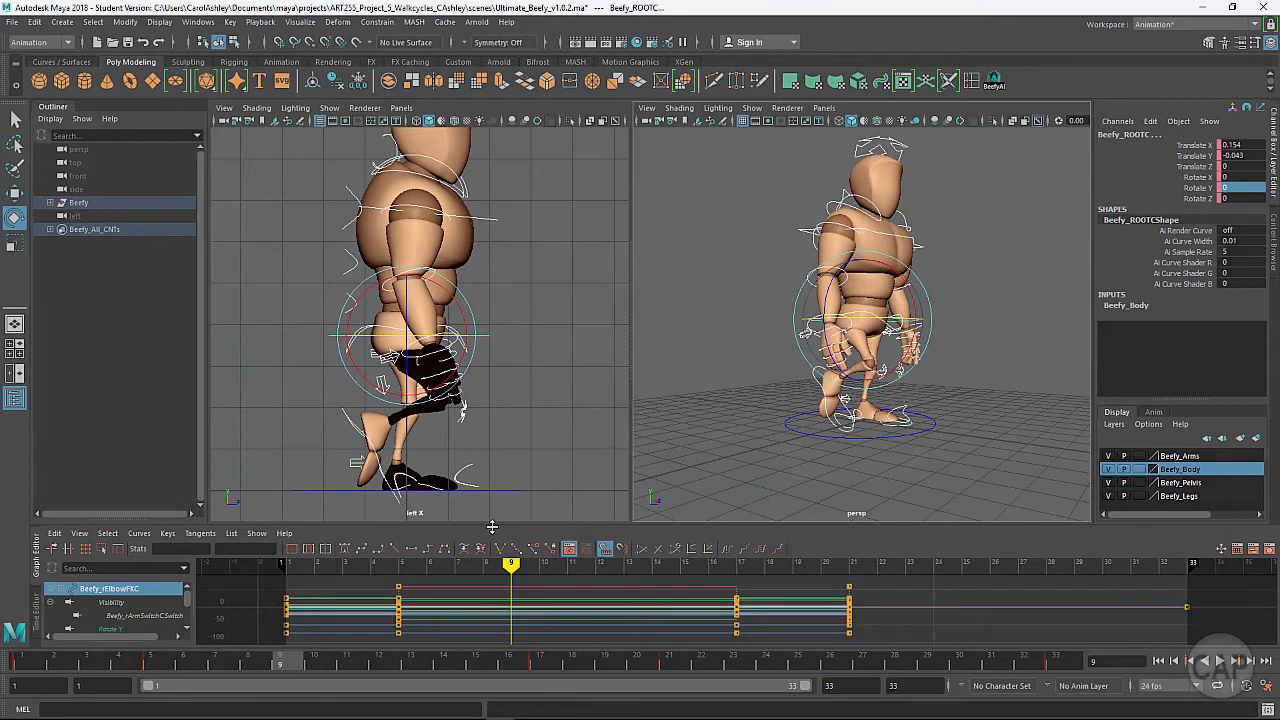
key(s)
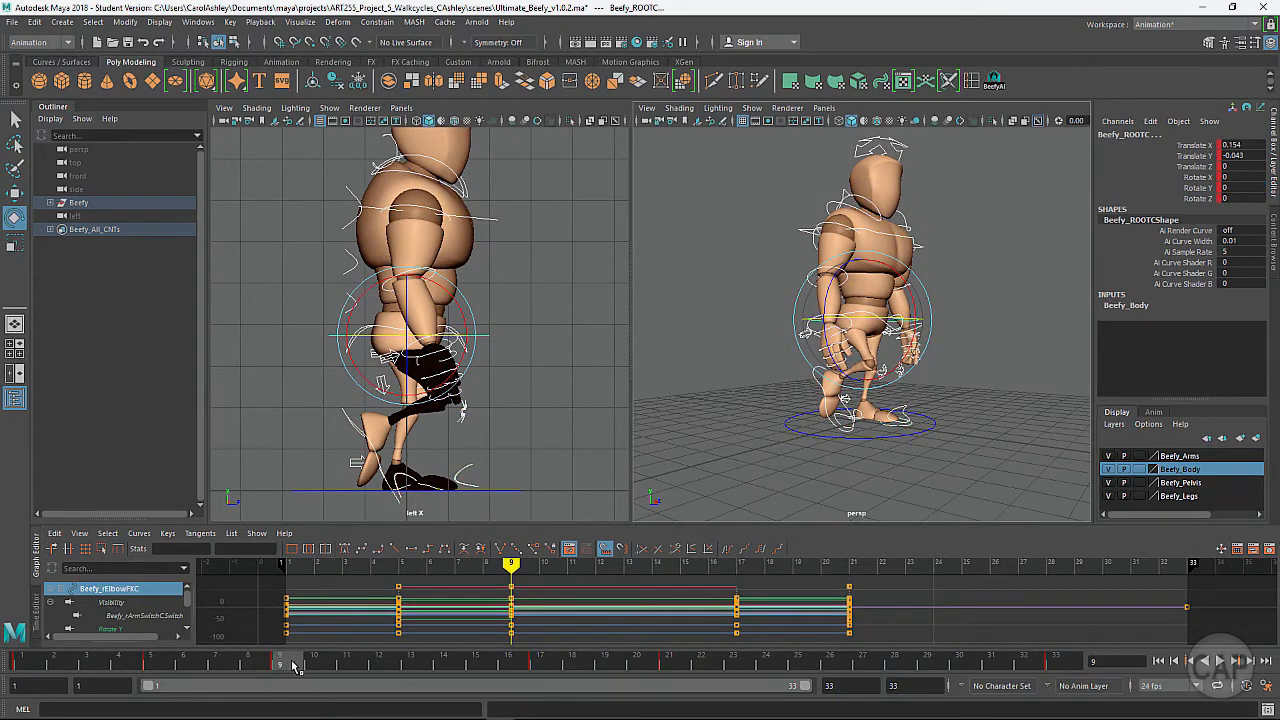
Copy the full-body key at frame 9 and paste it at frame 25
right_click(294, 668)
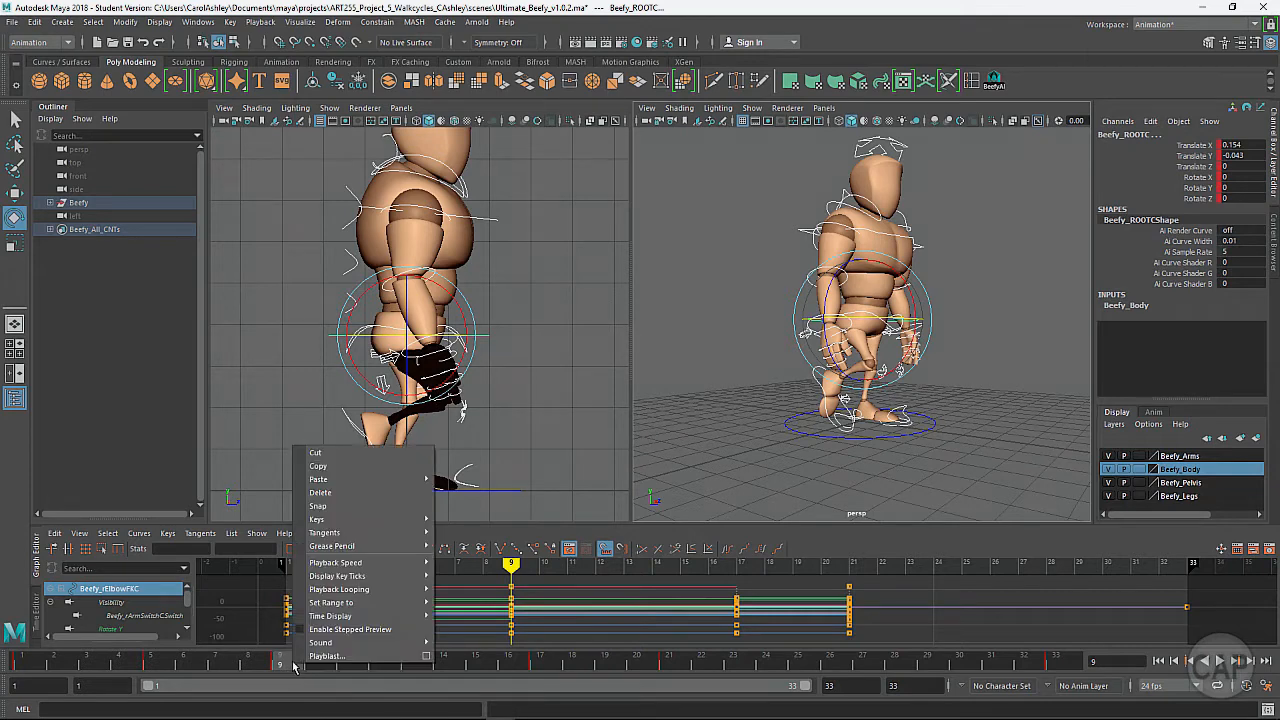
click(332, 467)
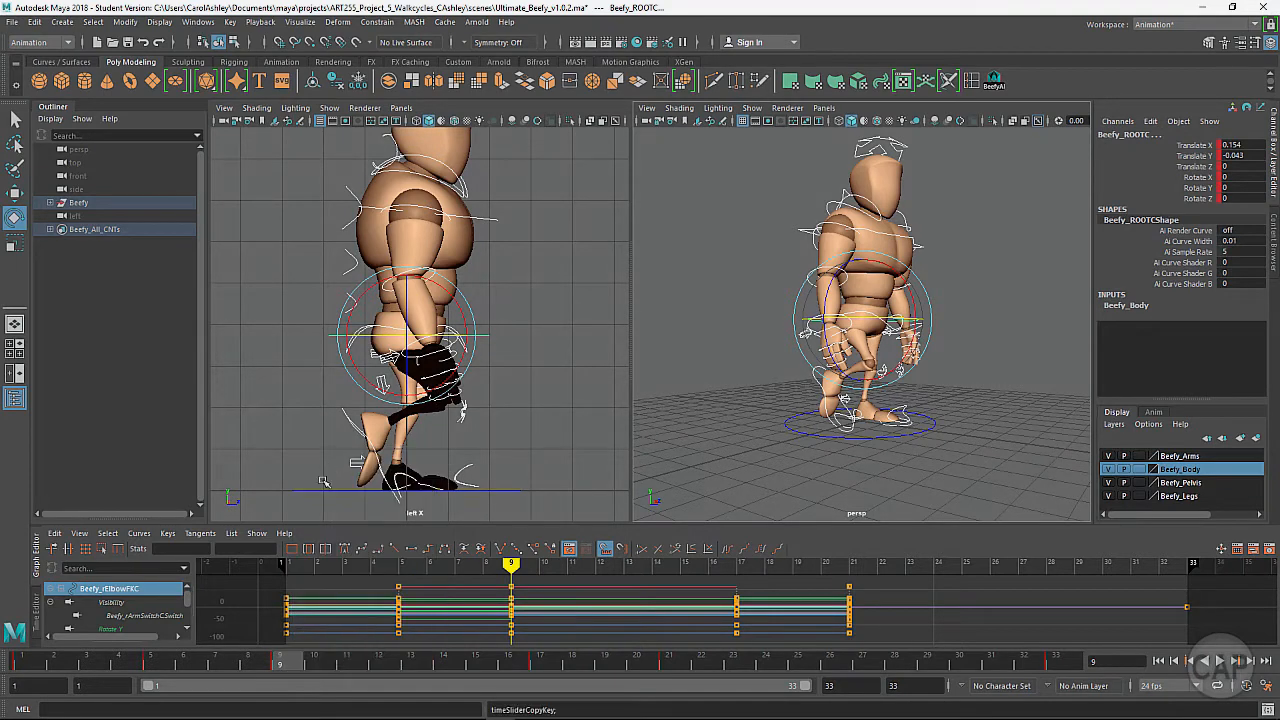
click(798, 666)
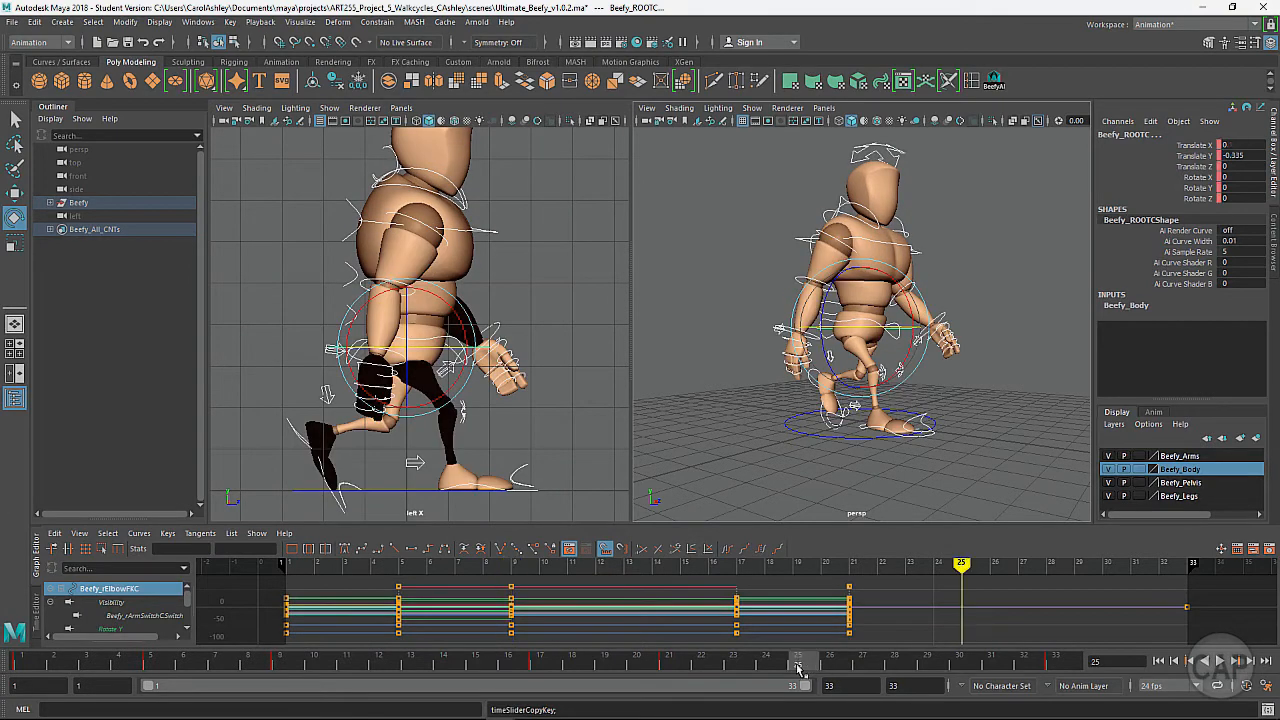
right_click(802, 666)
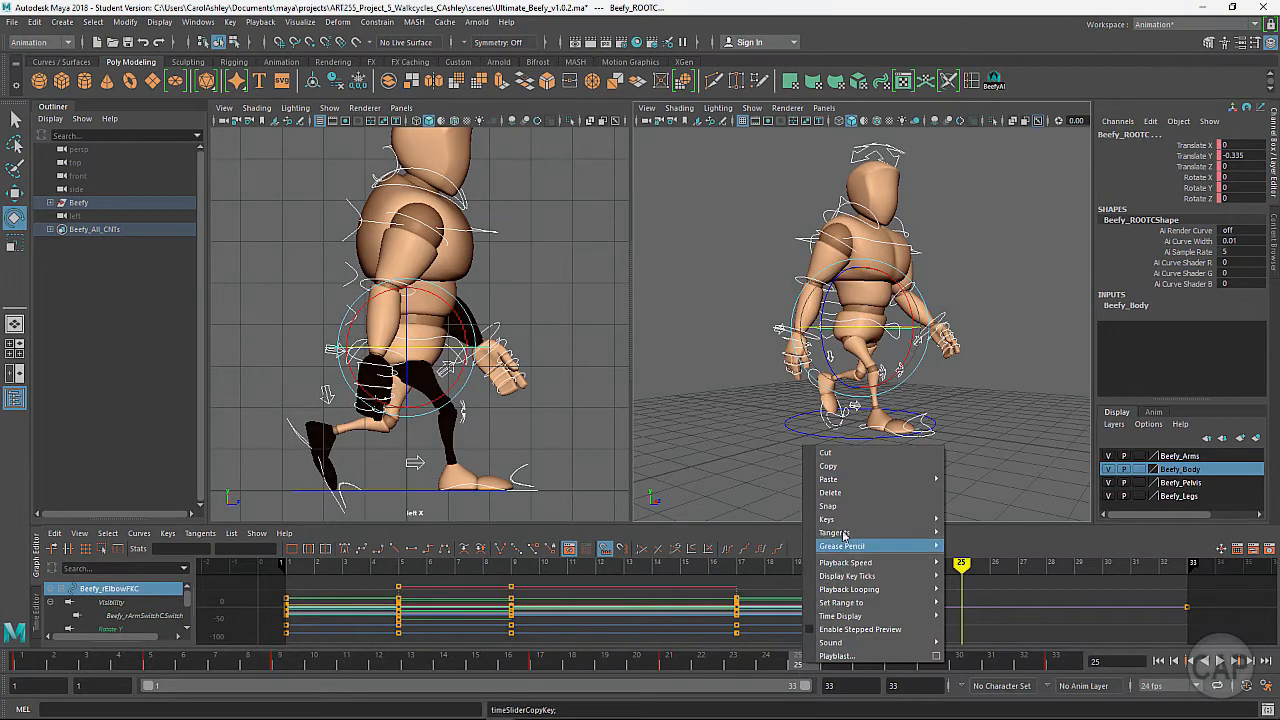
mouse_move(846, 480)
click(970, 490)
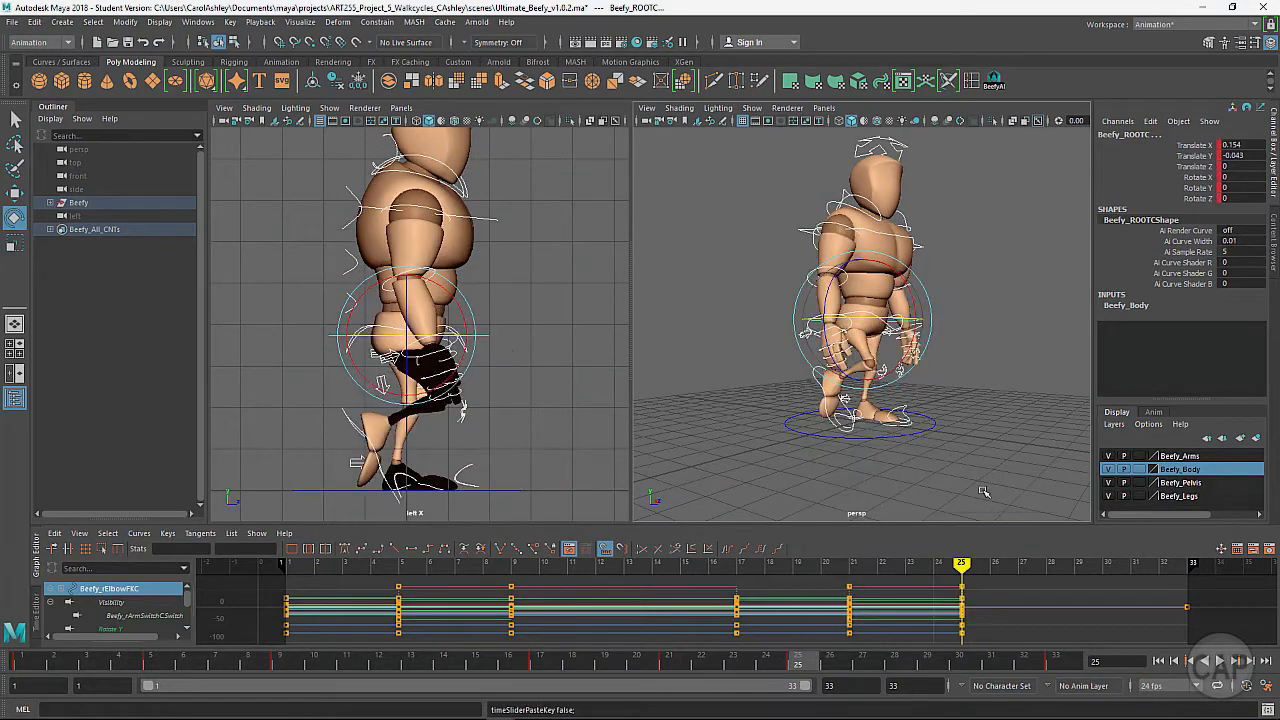
Set the main hip control's Rotate Y to -3 at frame 25 to mirror the hip twist
alt+drag(983, 449, 897, 457)
alt+right_drag(897, 457, 974, 460)
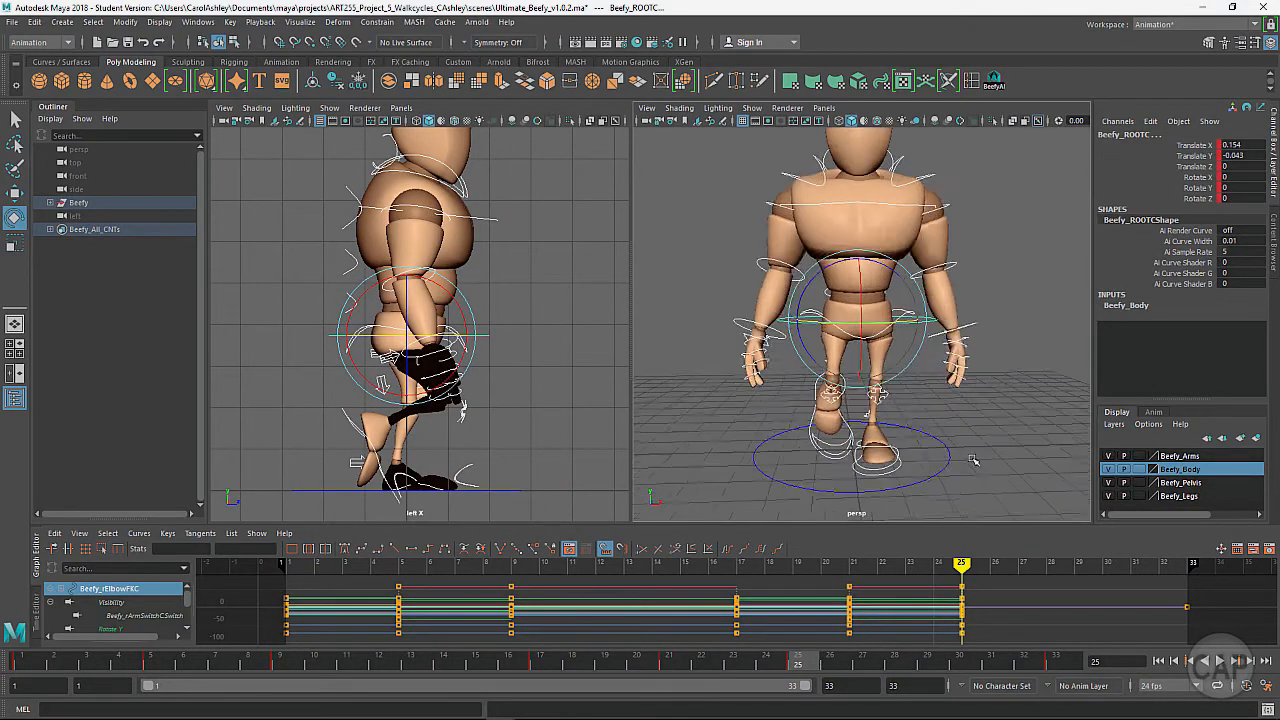
alt+drag(974, 460, 928, 320)
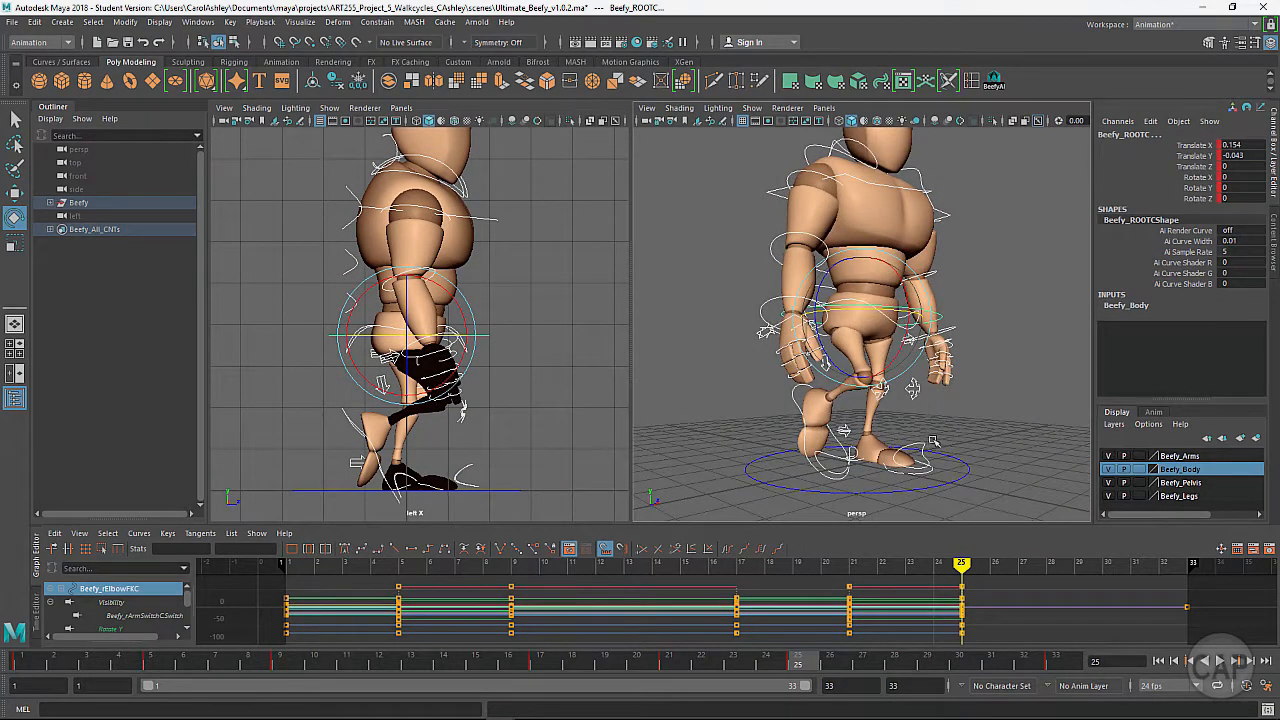
alt+middle_drag(936, 441, 945, 450)
alt+drag(855, 497, 814, 486)
alt+right_drag(944, 449, 998, 448)
click(985, 386)
click(947, 342)
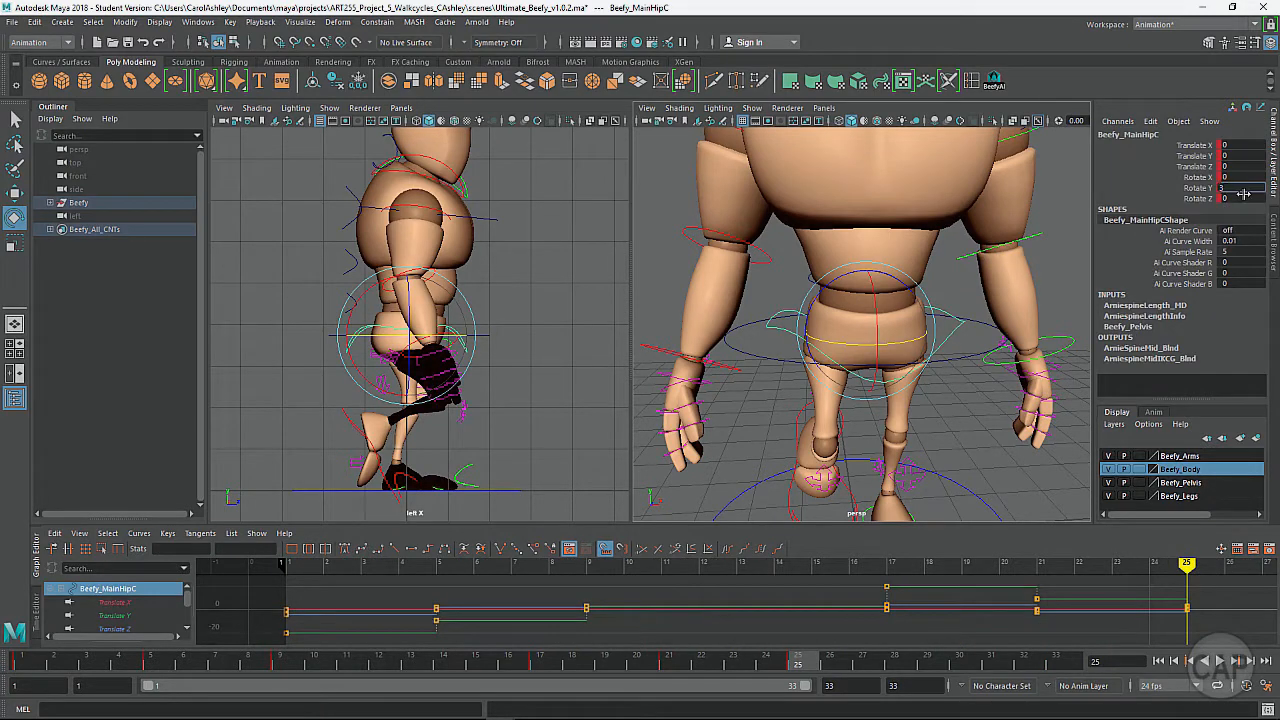
key(BackSpace)
text(-3)
key(Return)
Copy the right foot IK control's key at frame 25 and paste it onto the left foot IK control
alt+middle_drag(942, 400, 928, 264)
alt+drag(928, 264, 930, 362)
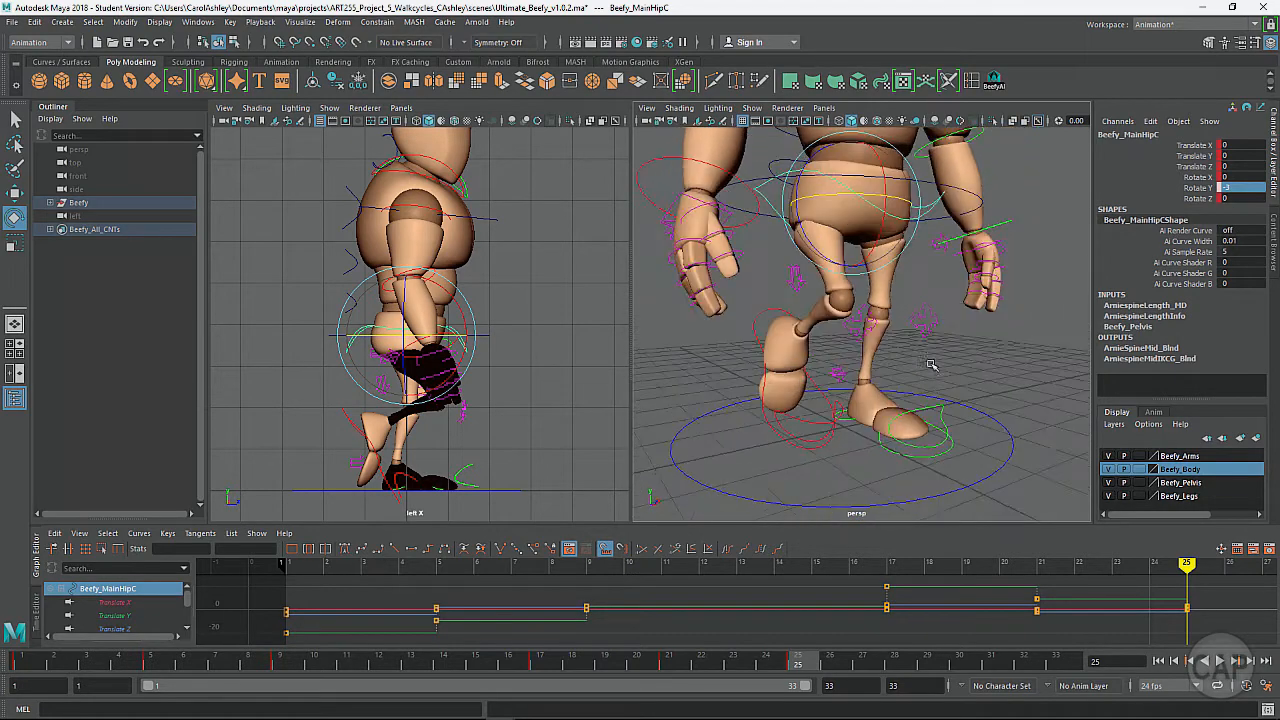
click(806, 422)
mouse_move(806, 422)
alt+mouse_down()
mouse_move(769, 403)
mouse_move(831, 394)
mouse_move(795, 432)
alt+mouse_up()
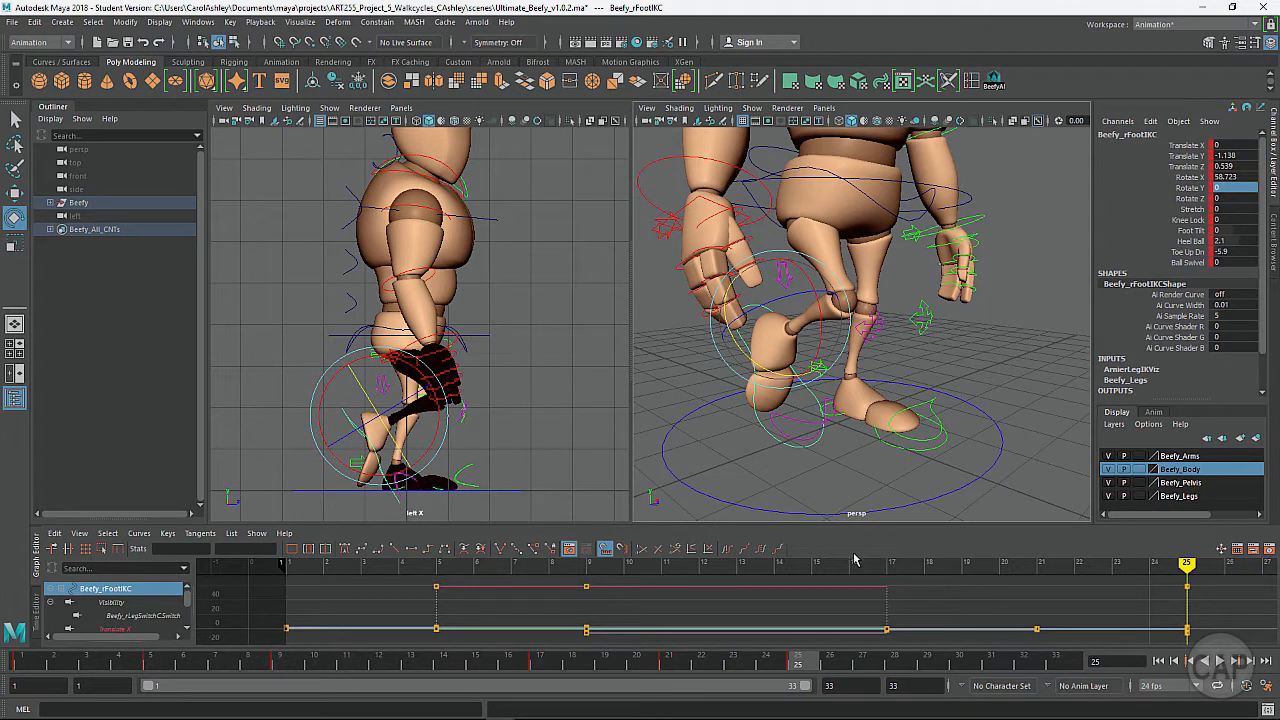
right_click(813, 667)
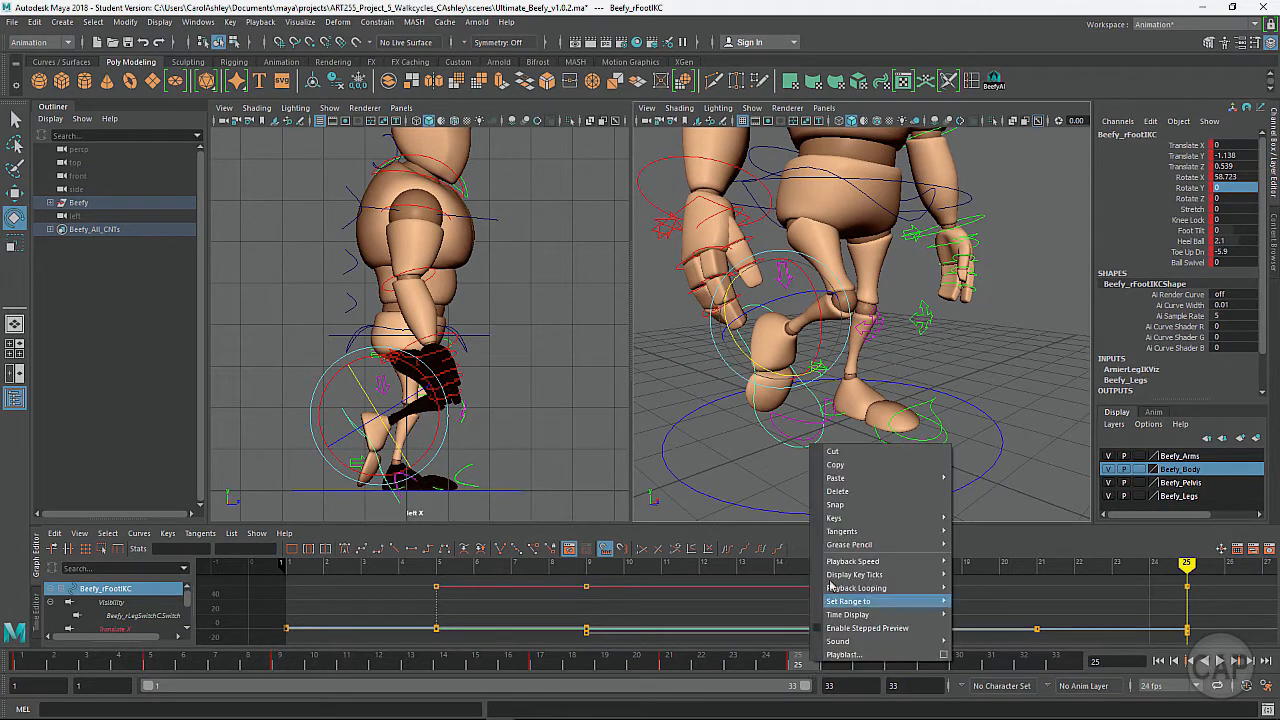
click(851, 464)
click(884, 441)
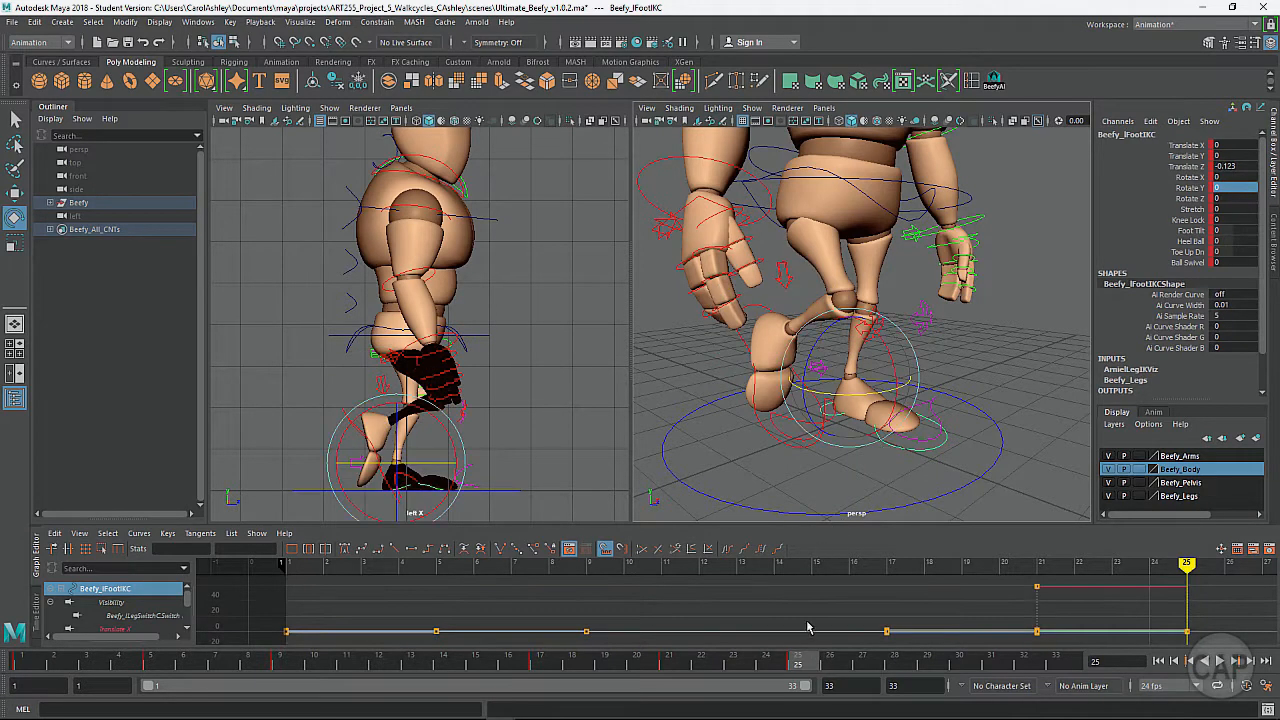
right_click(810, 665)
mouse_move(870, 478)
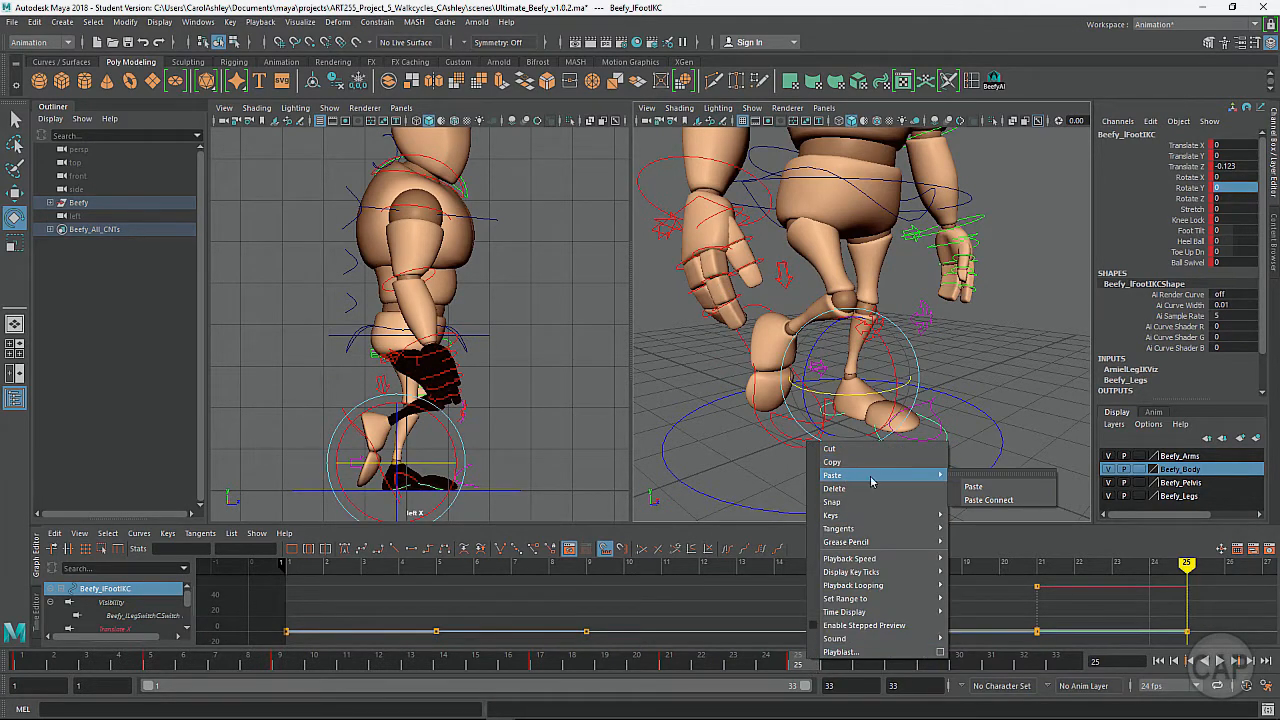
click(1010, 487)
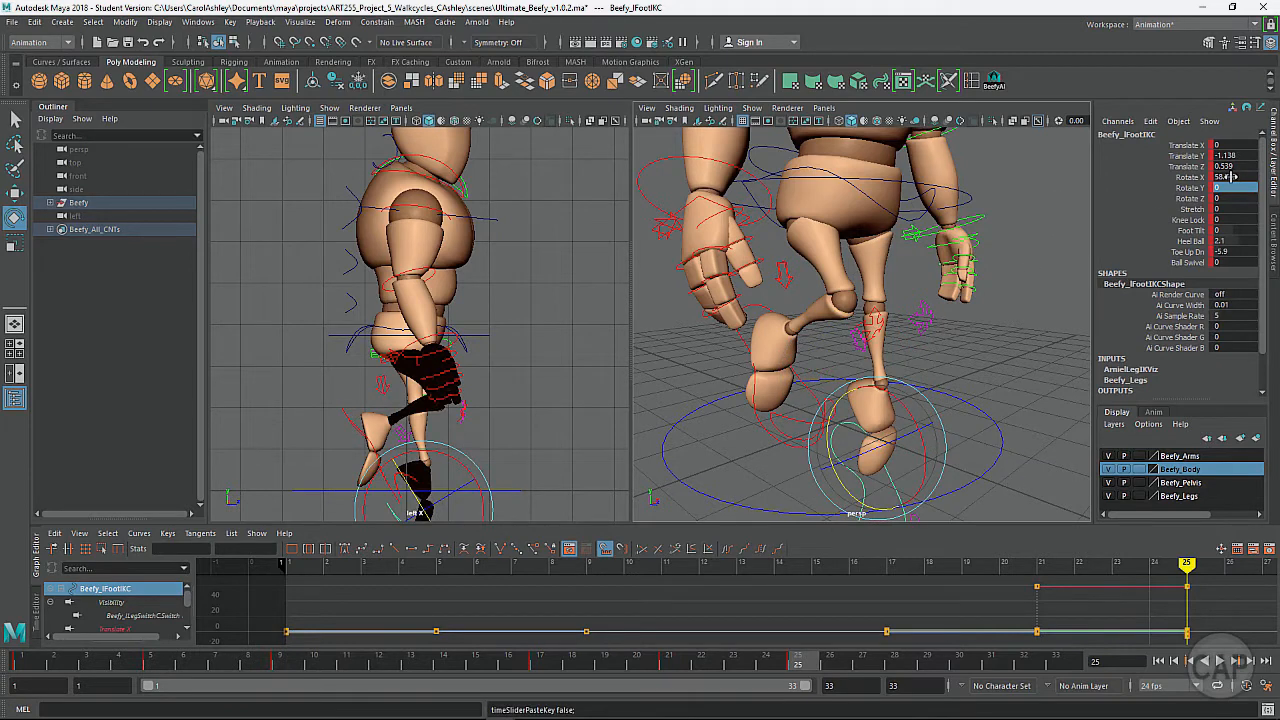
Set the left foot IK control's Translate Z to -0.539 and Translate Y to 1.138, and key it at frame 25
double_click(1219, 166)
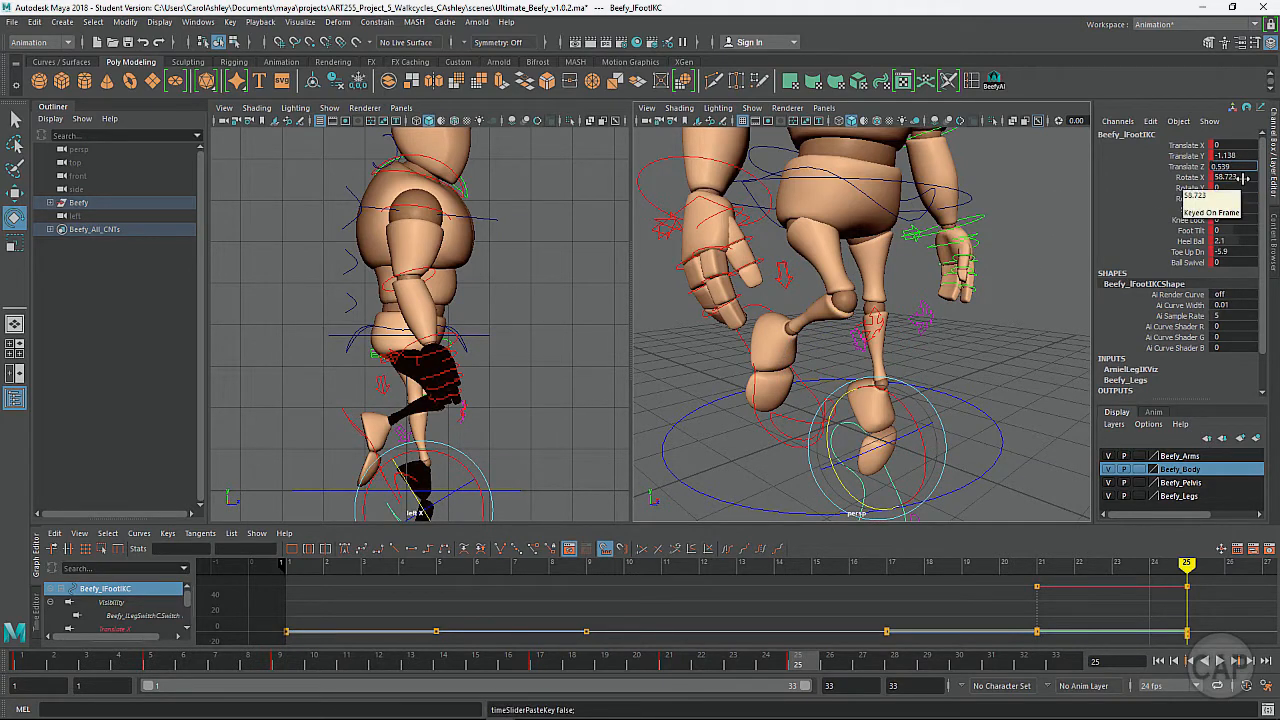
text(-)
key(Return)
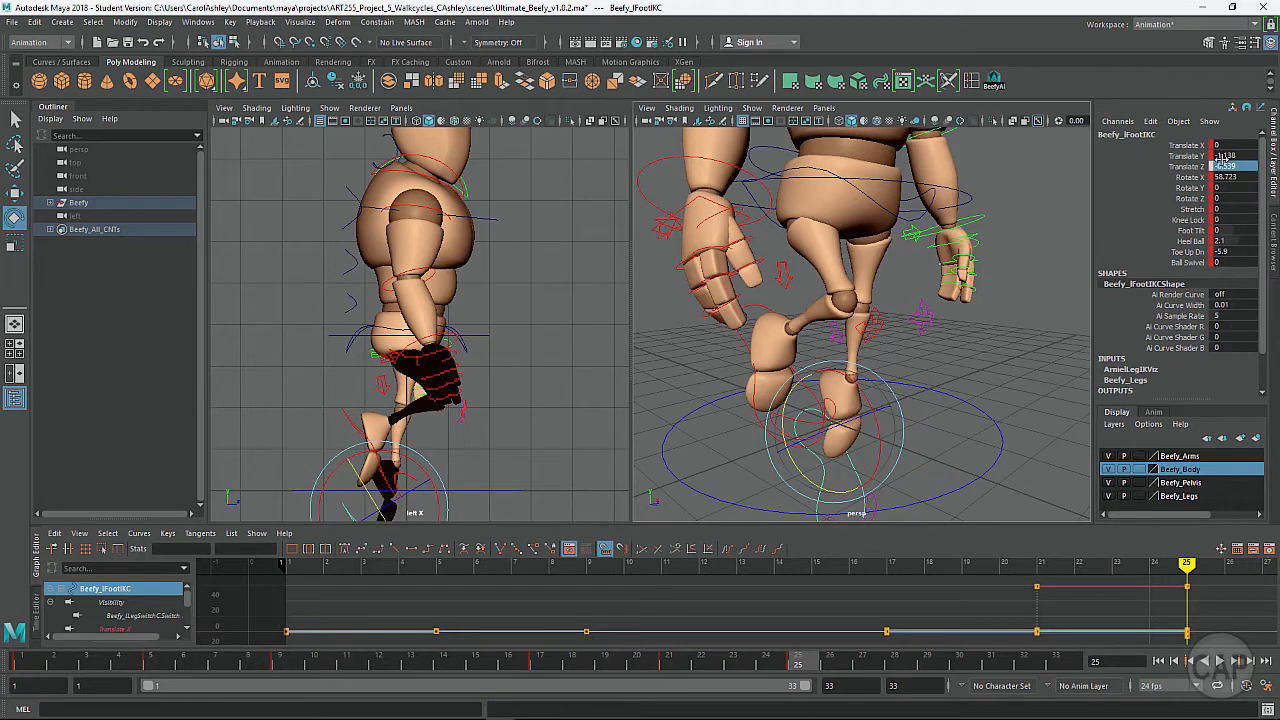
double_click(1222, 156)
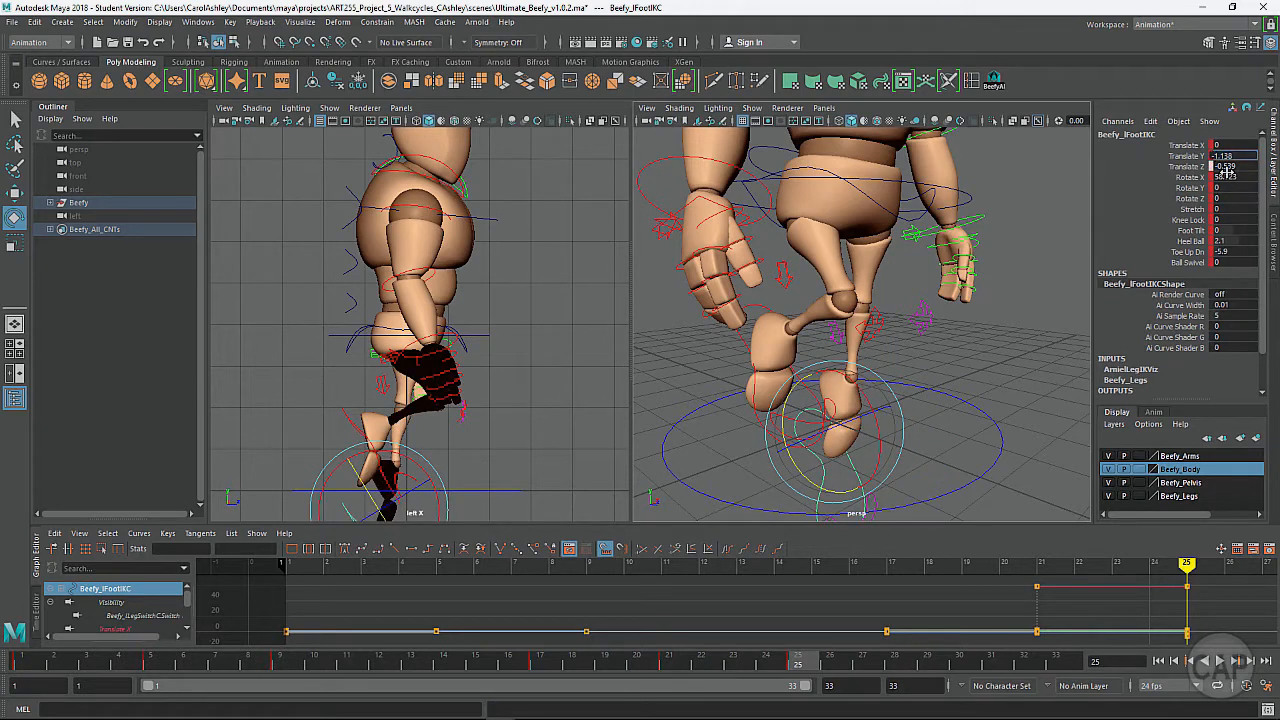
key(BackSpace)
key(Return)
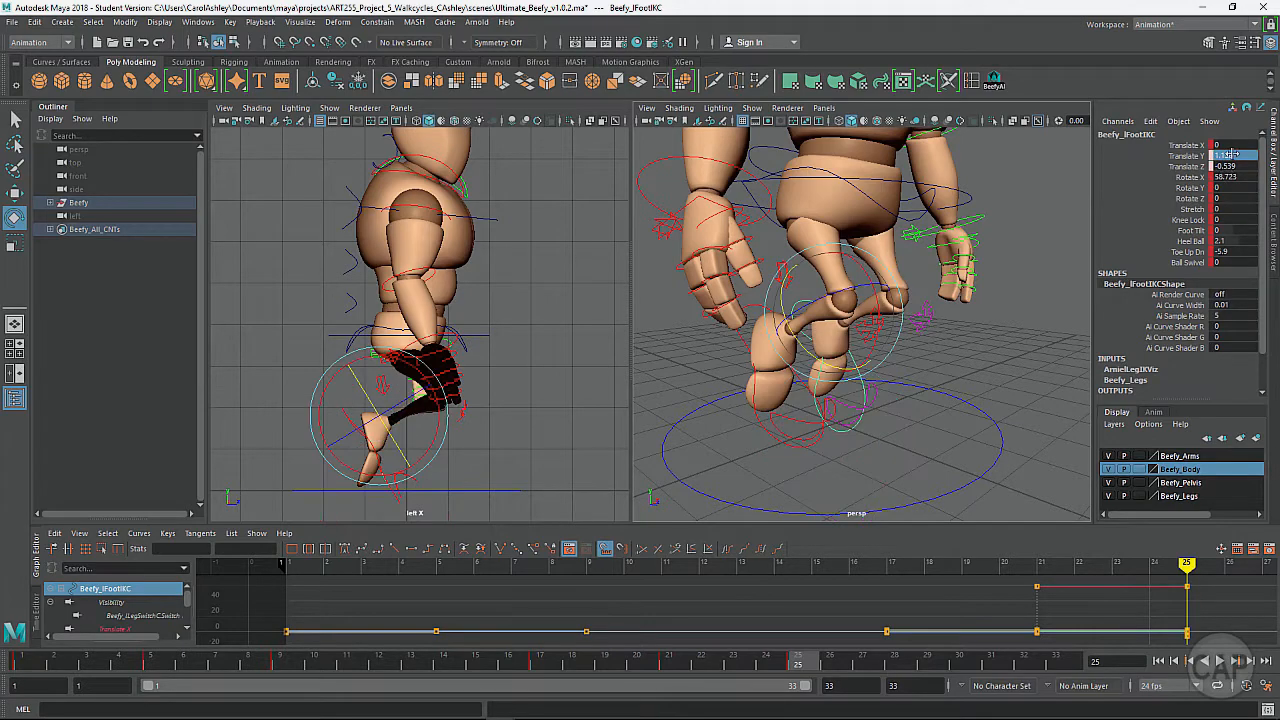
alt+drag(829, 296, 876, 424)
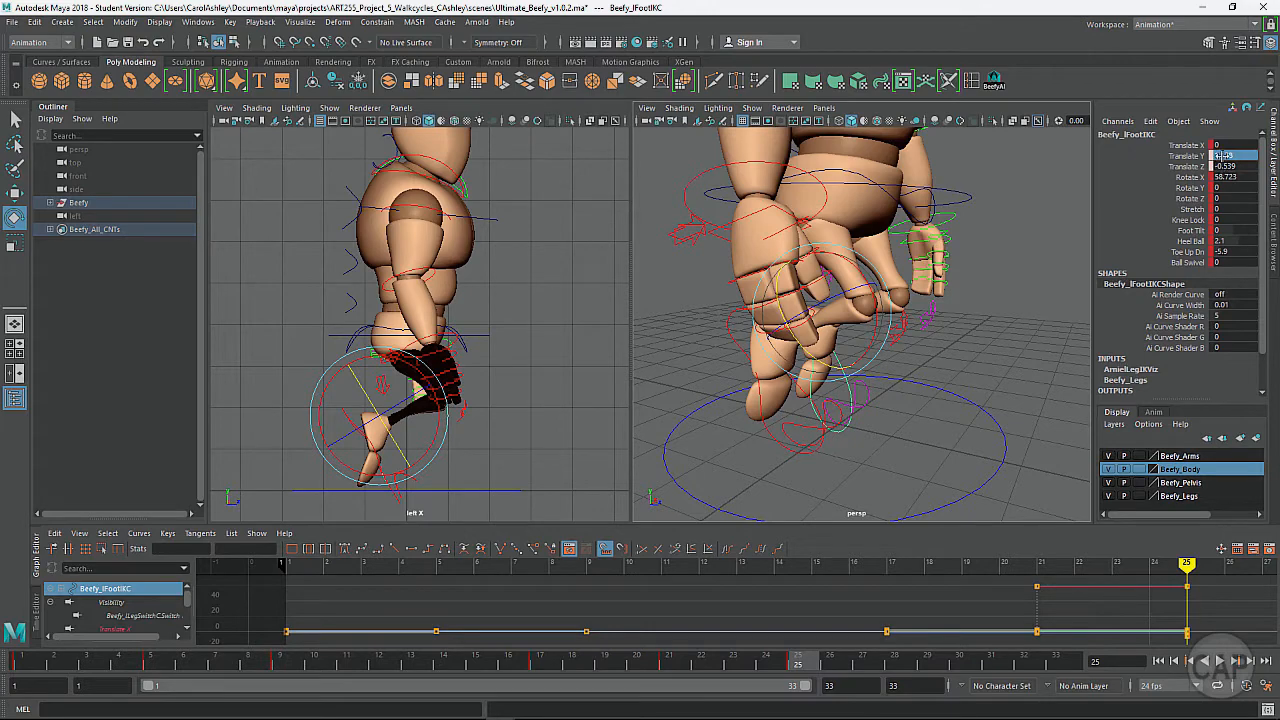
key(s)
Copy the left foot IK control's key from frame 9 and paste it onto the right foot IK control at frame 25
alt+drag(960, 393, 853, 476)
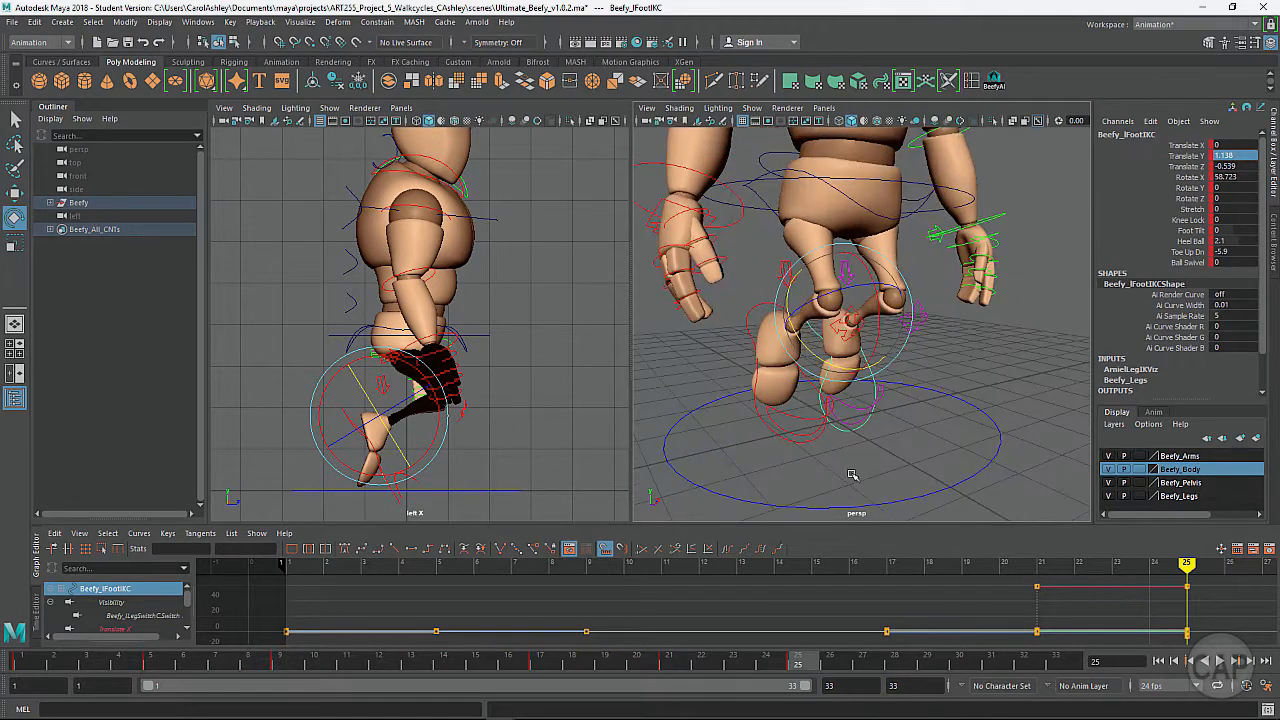
click(284, 661)
alt+drag(853, 407, 879, 415)
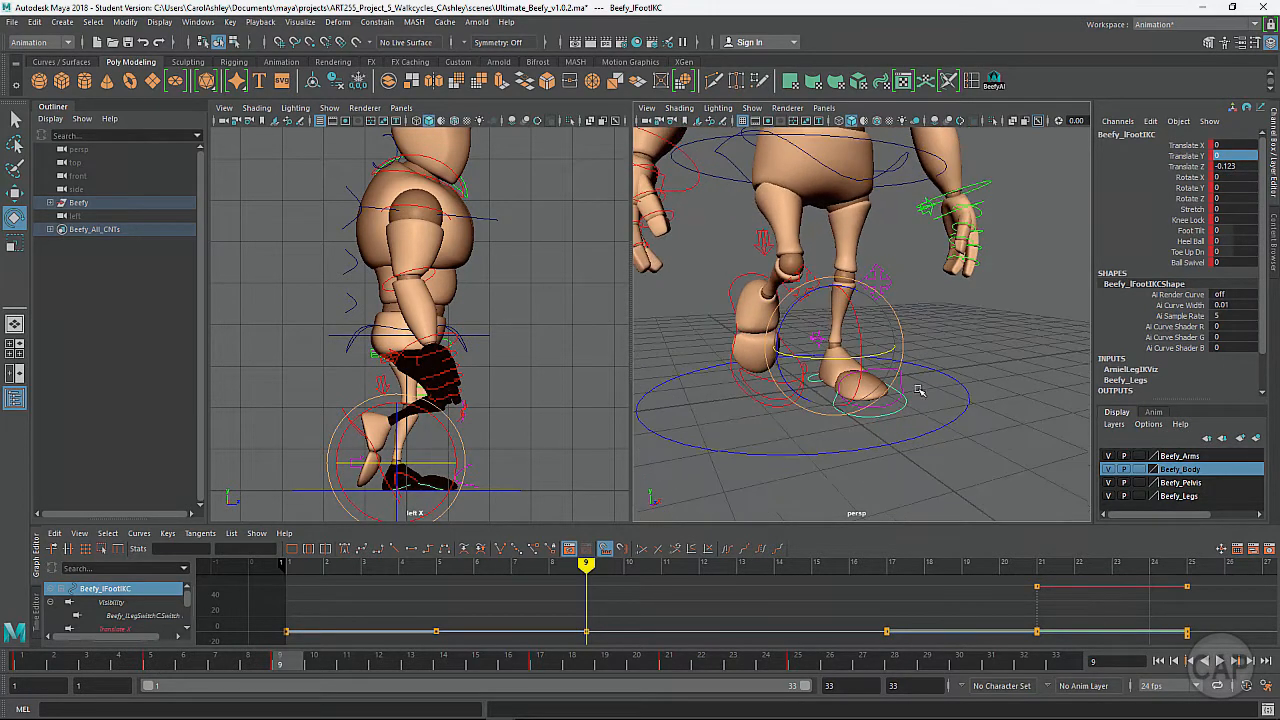
right_click(296, 661)
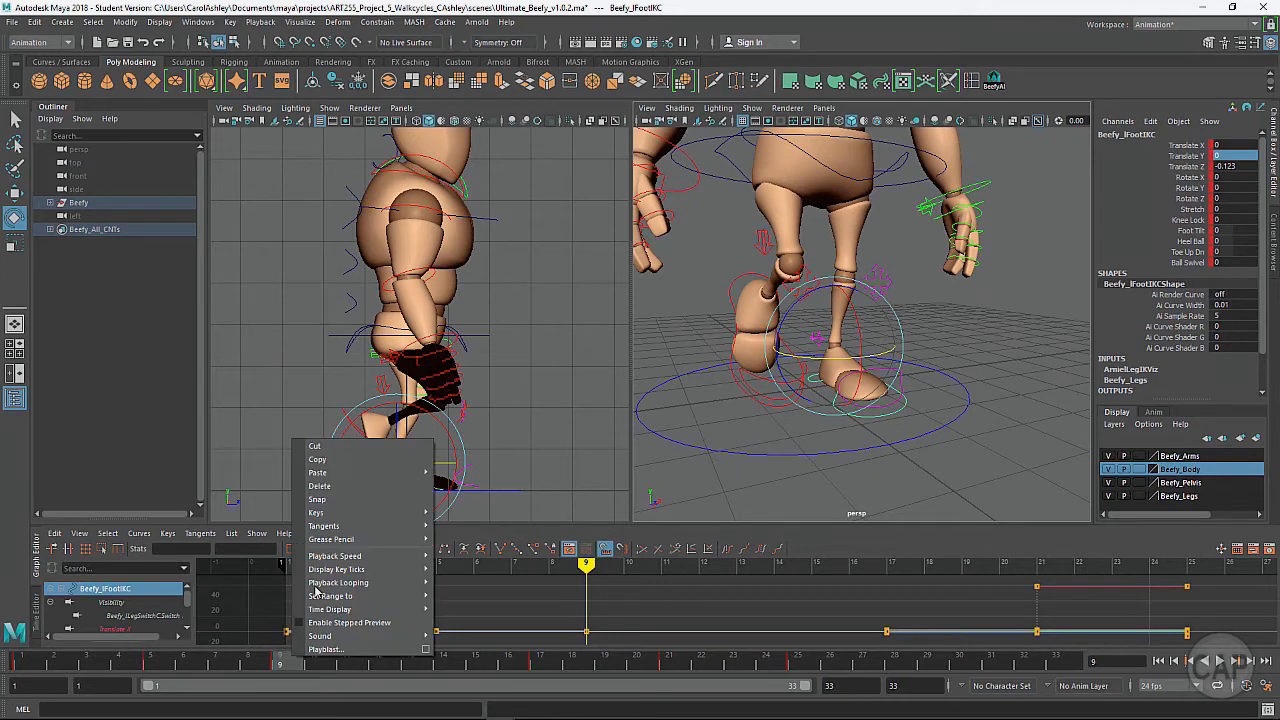
click(323, 462)
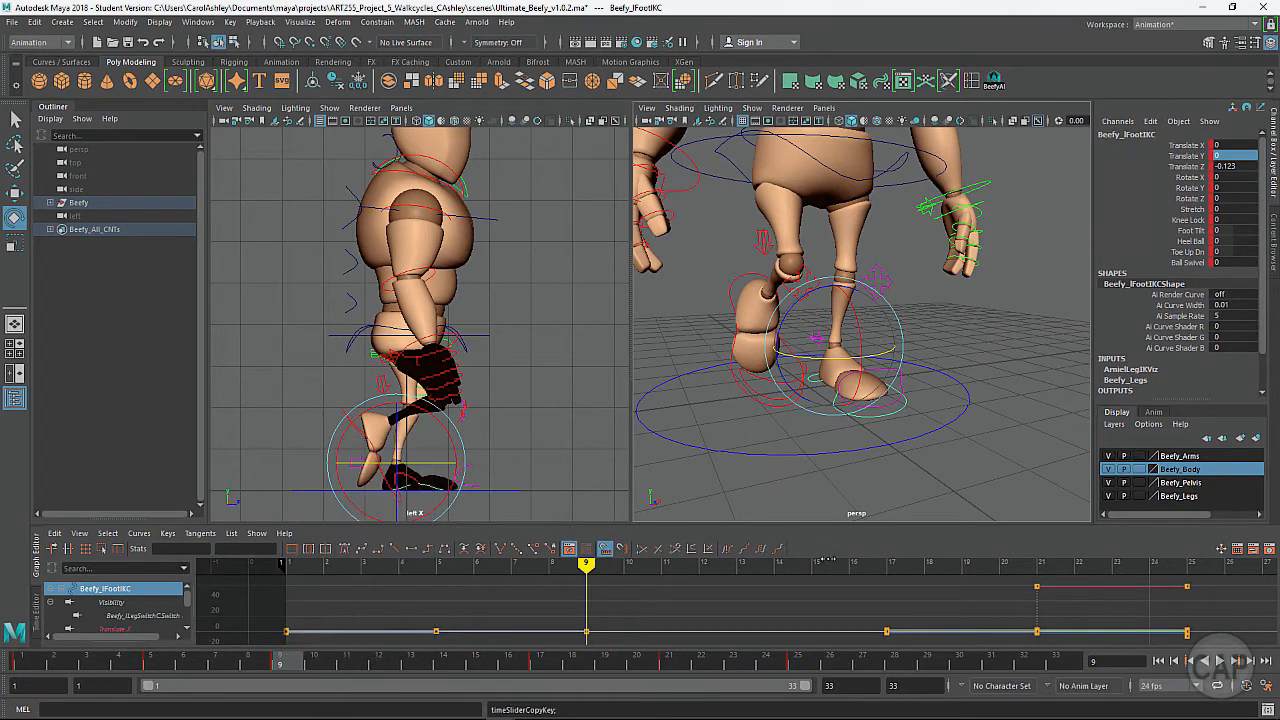
click(798, 662)
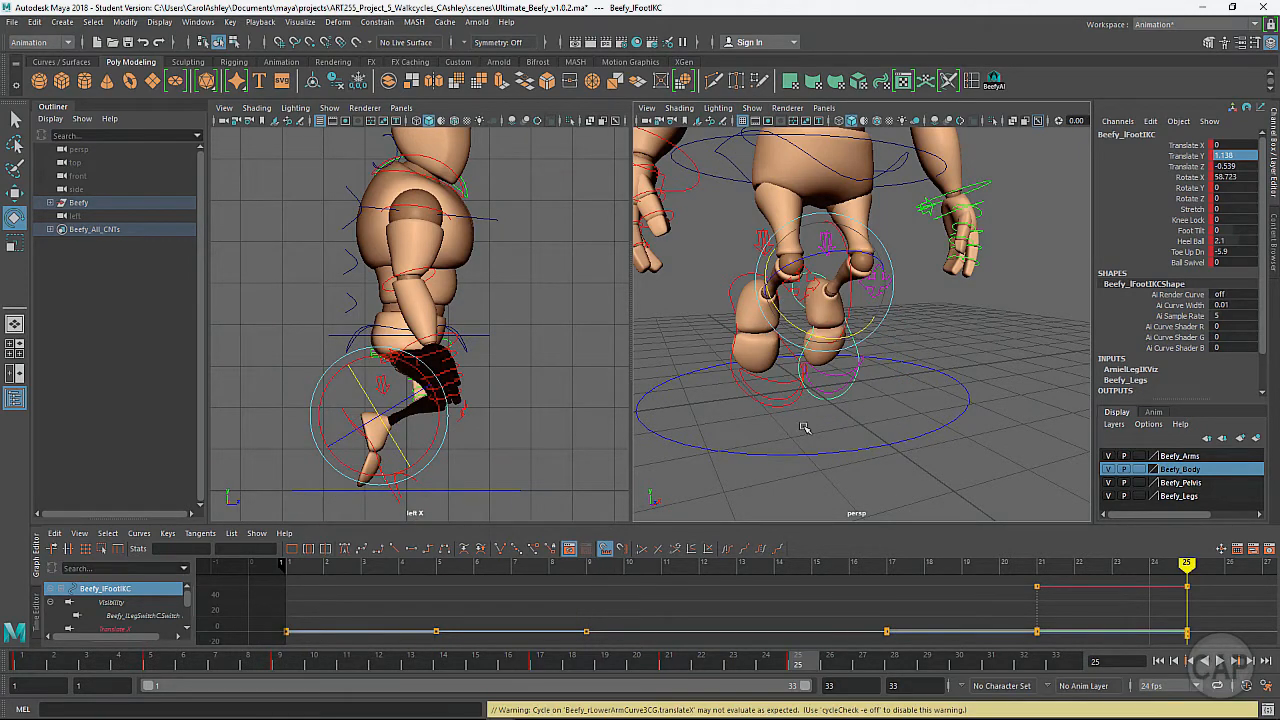
alt+drag(806, 429, 790, 379)
click(772, 322)
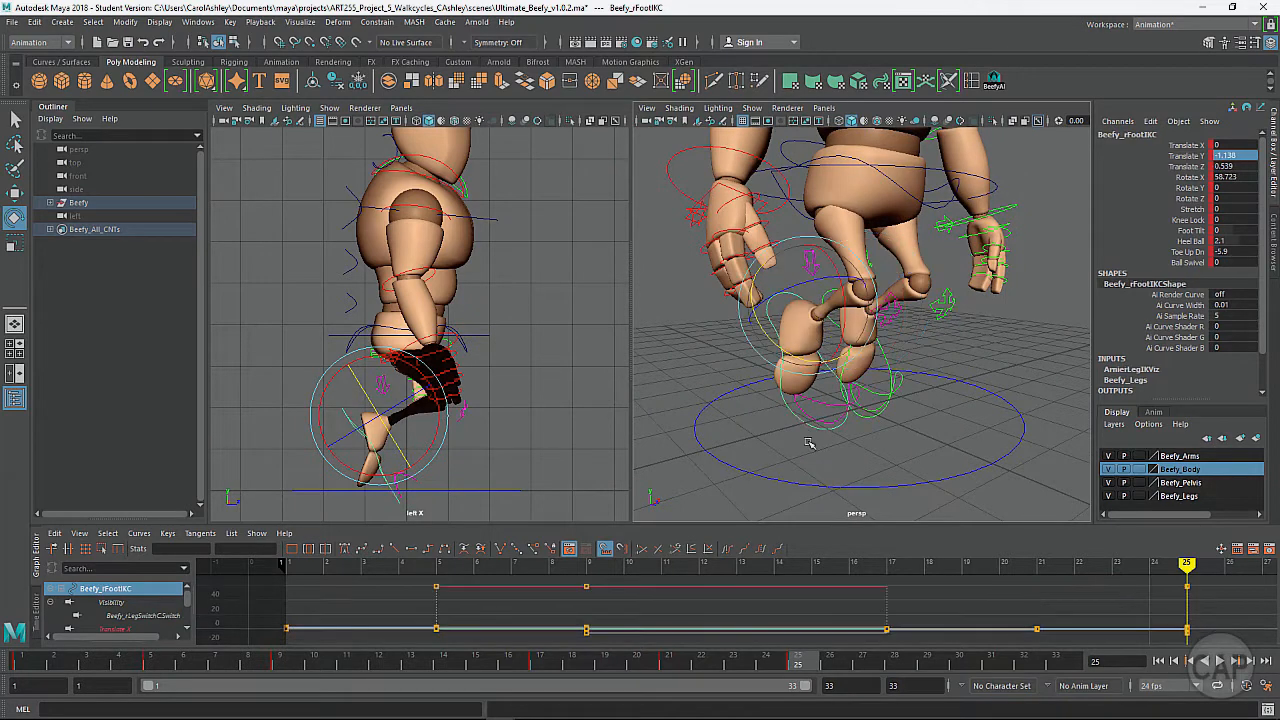
right_click(808, 660)
mouse_move(885, 473)
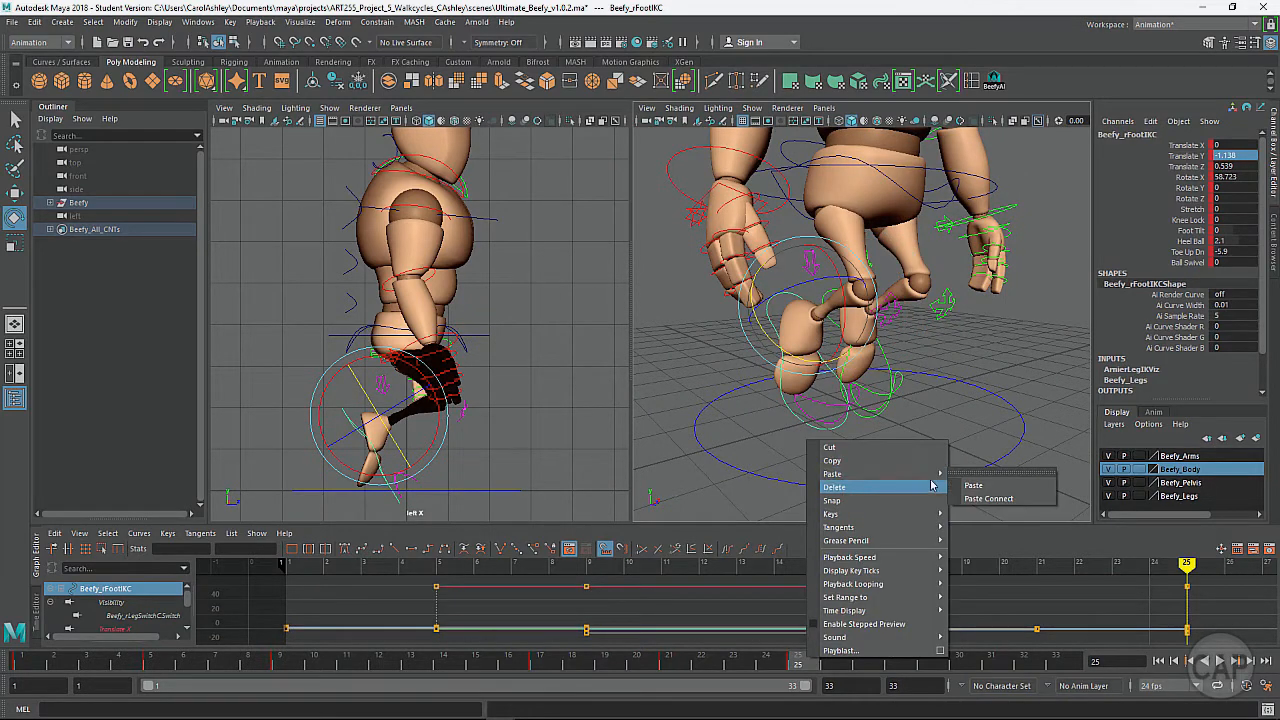
click(975, 486)
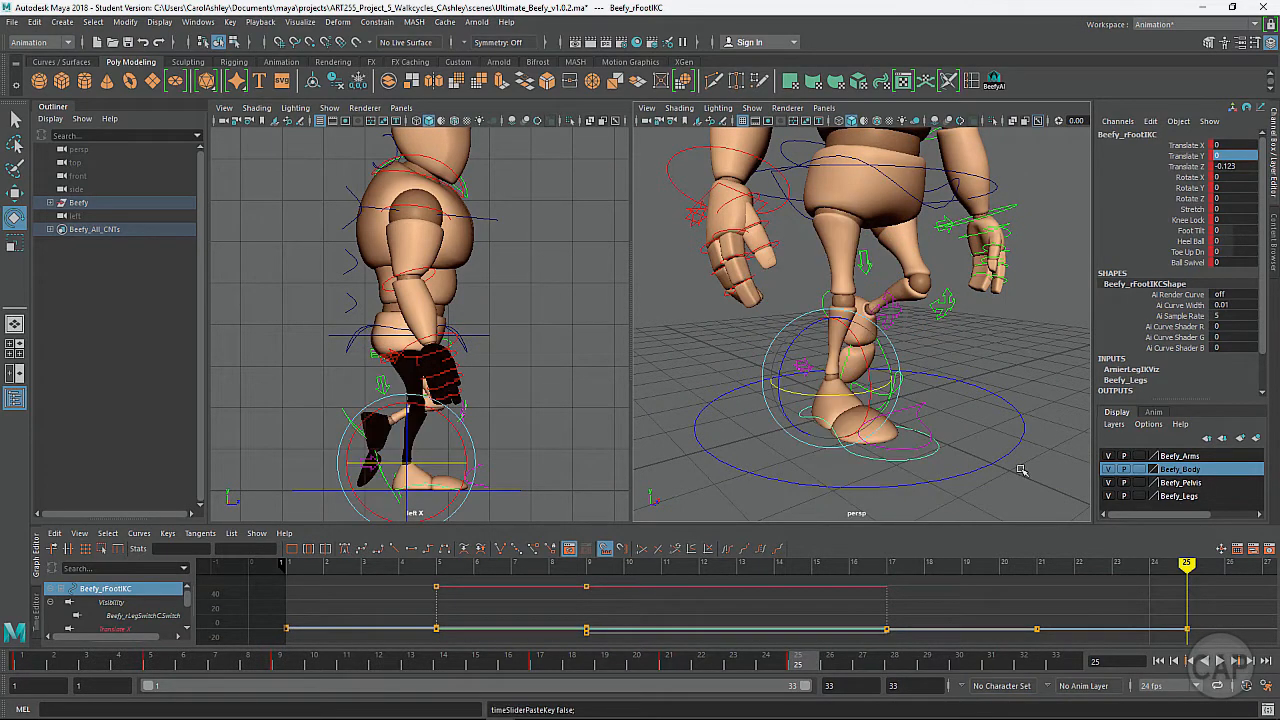
Set the right foot IK control's Translate Z to 0.123 at frame 25
double_click(1222, 166)
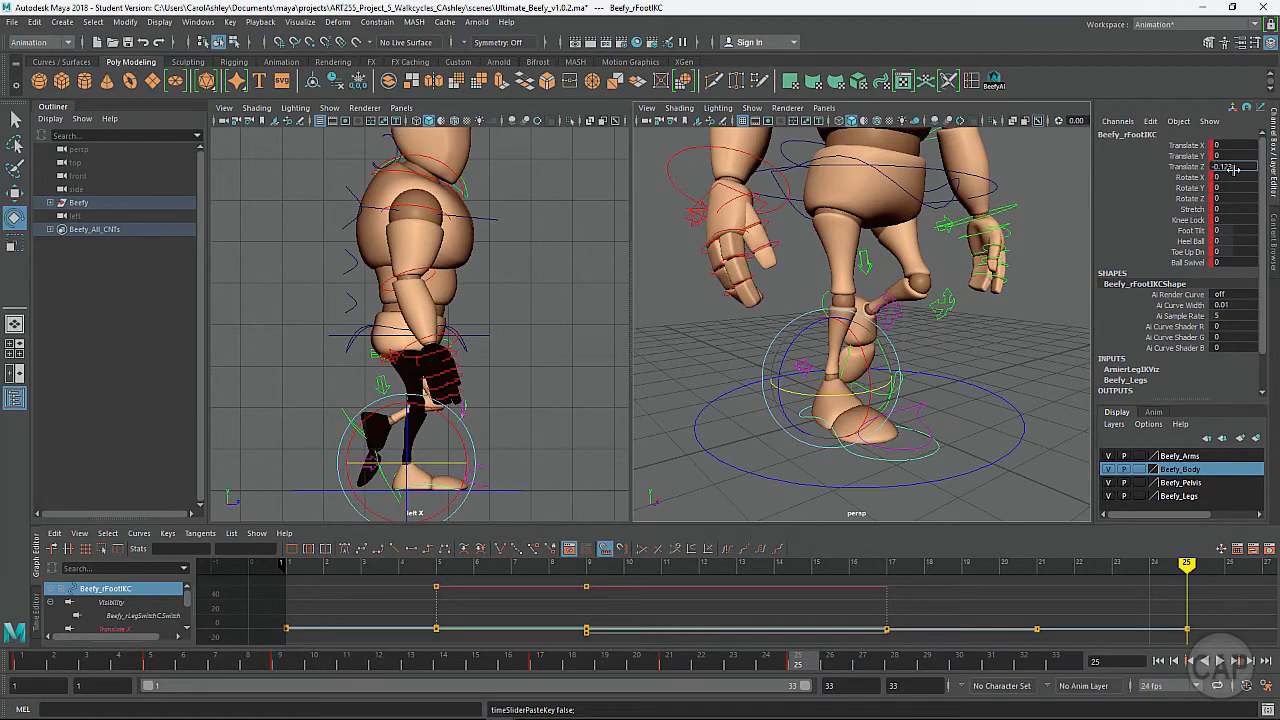
key(Delete)
key(Return)
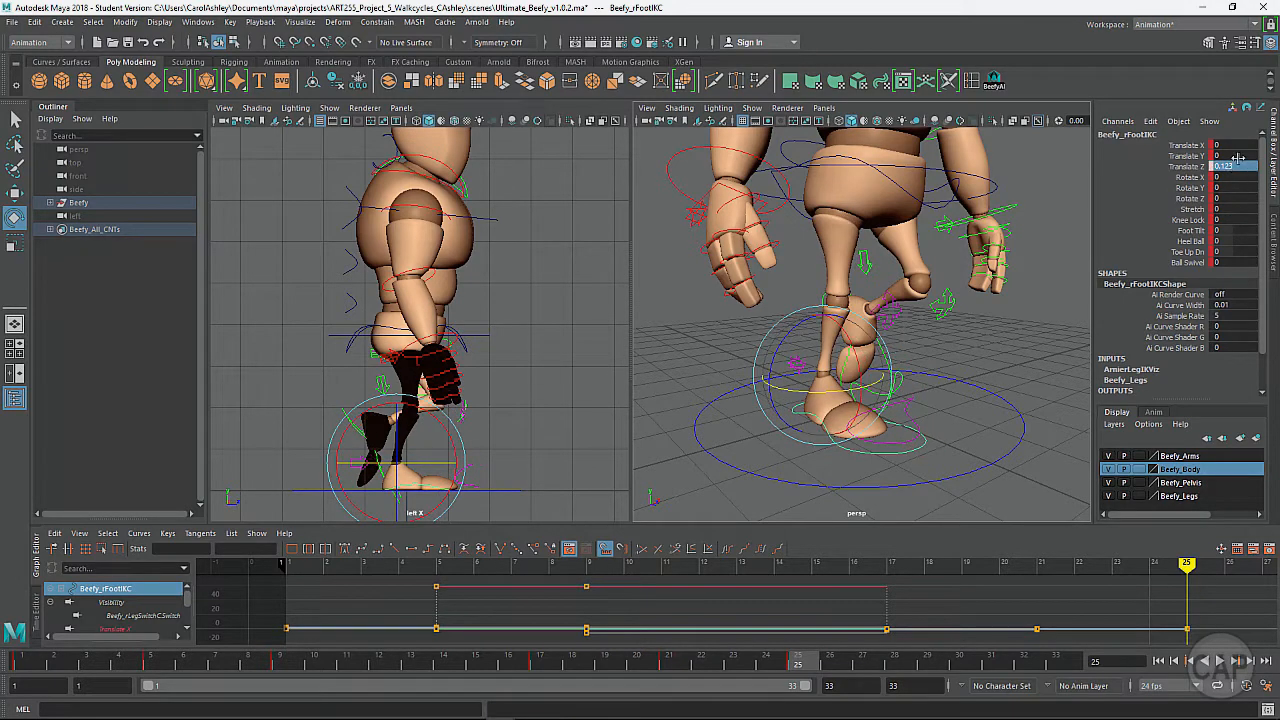
Copy the right shoulder FK control's key at frame 25
mouse_move(909, 428)
alt+mouse_down()
mouse_move(743, 421)
mouse_move(903, 427)
alt+mouse_up()
alt+middle_drag(910, 357, 894, 449)
alt+middle_drag(898, 403, 915, 424)
alt+right_drag(915, 424, 880, 362)
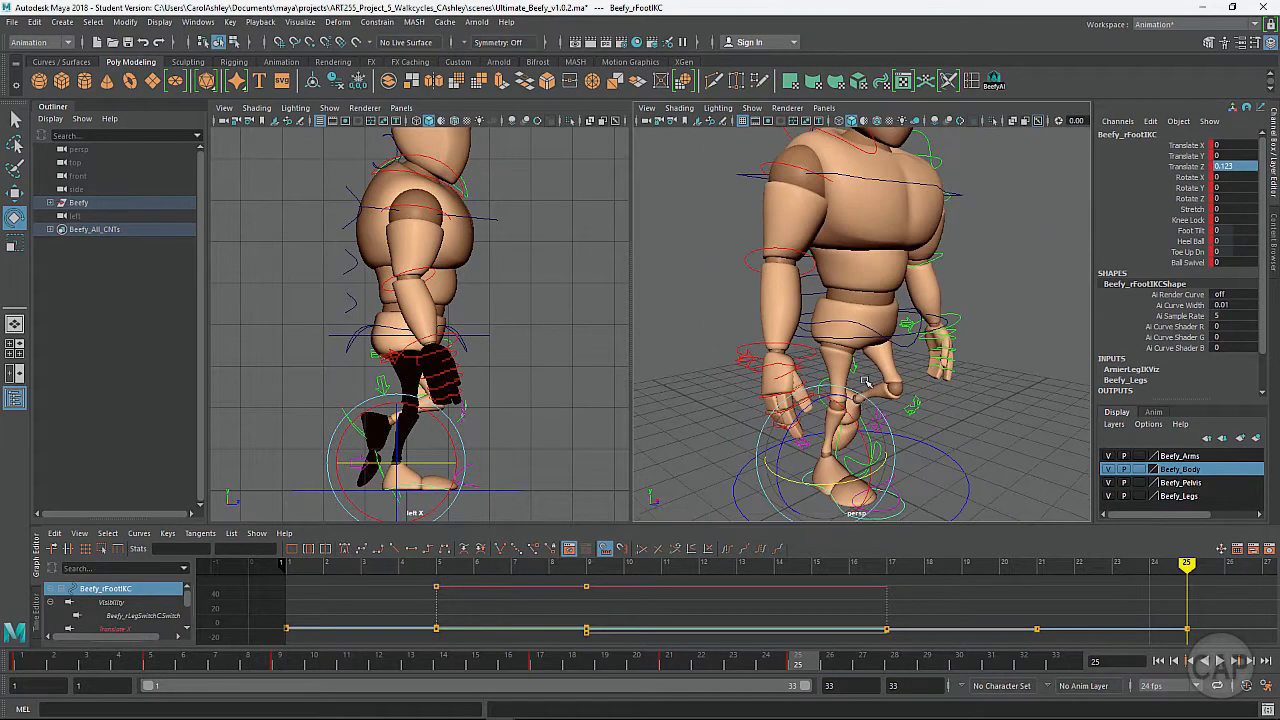
alt+drag(880, 362, 855, 427)
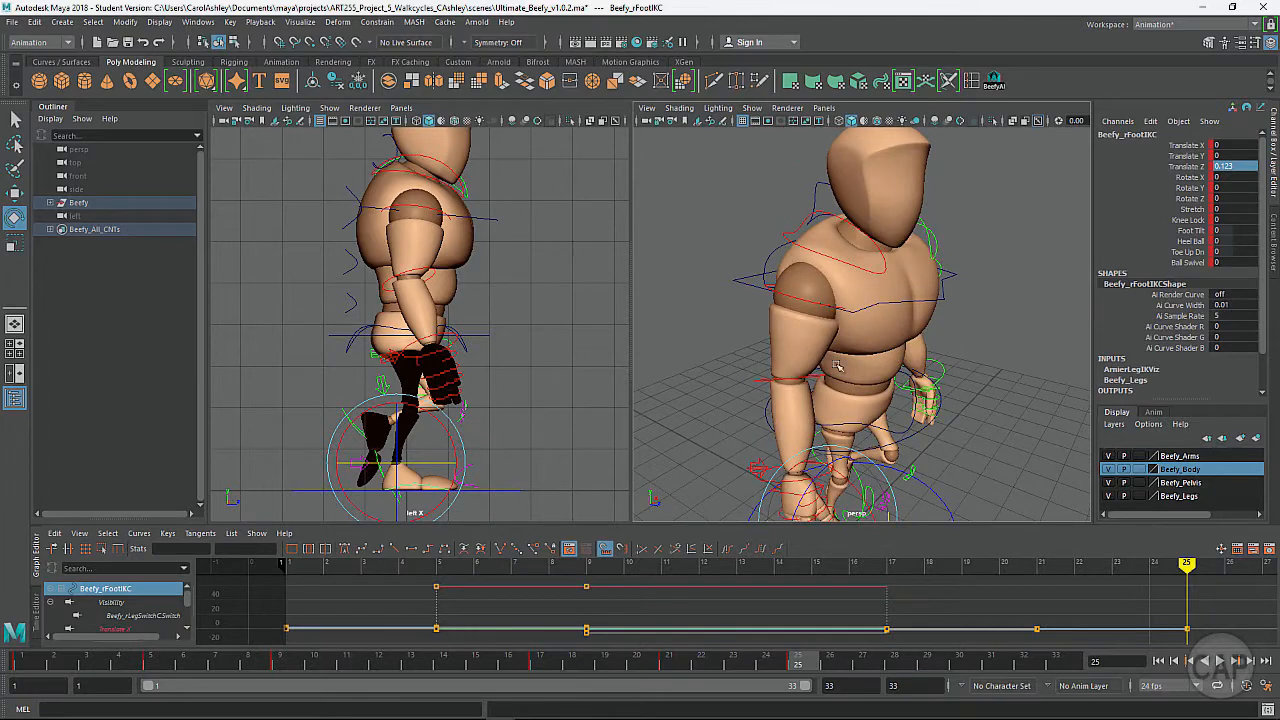
click(827, 303)
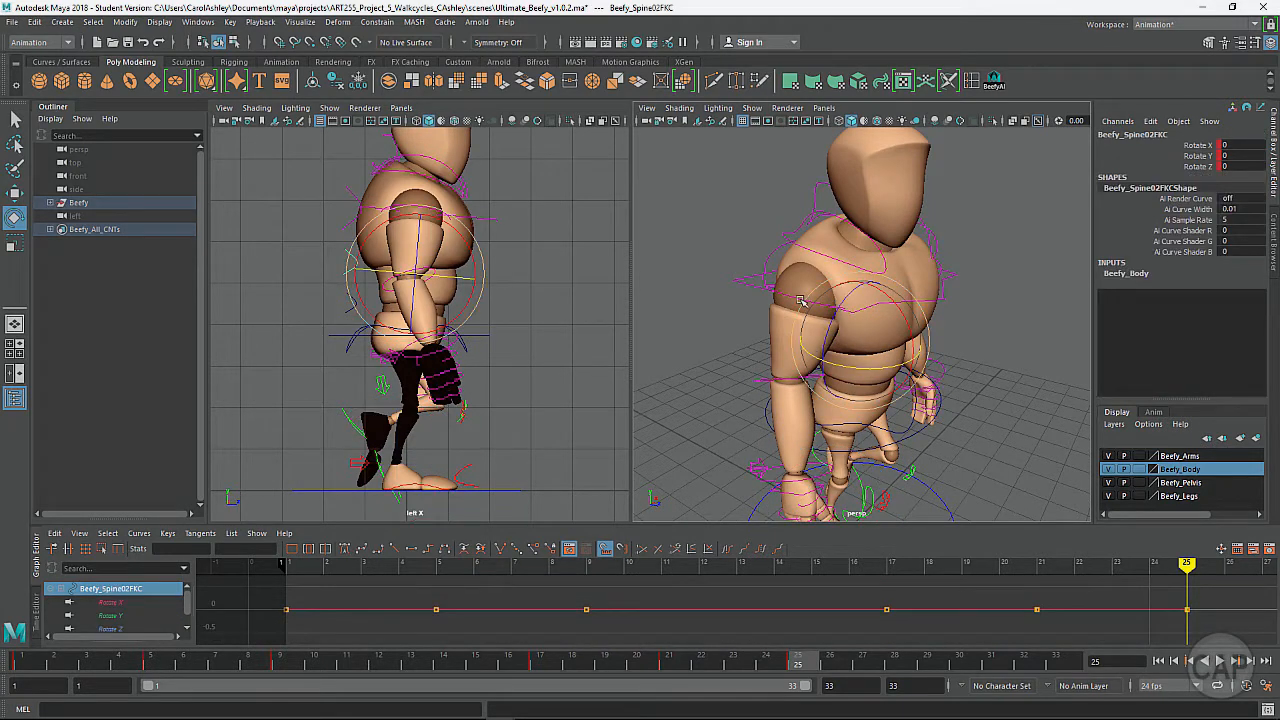
click(790, 303)
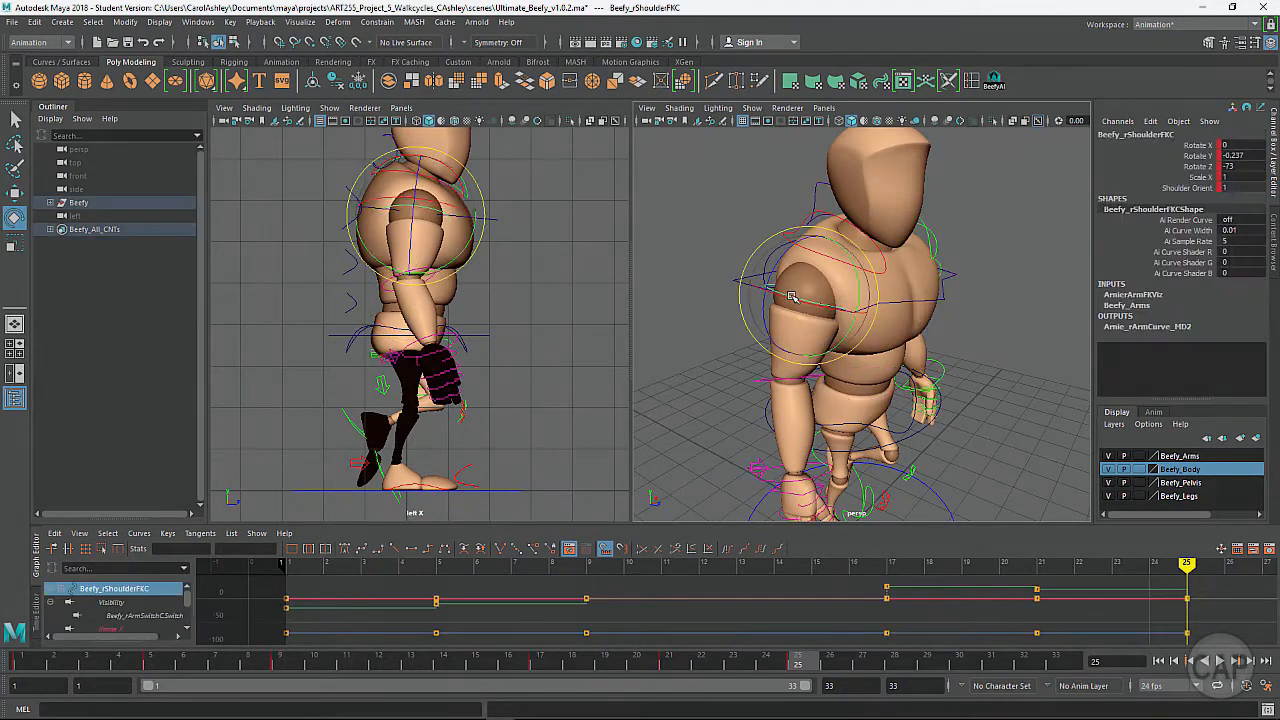
alt+right_drag(790, 303, 808, 338)
alt+middle_drag(802, 350, 808, 348)
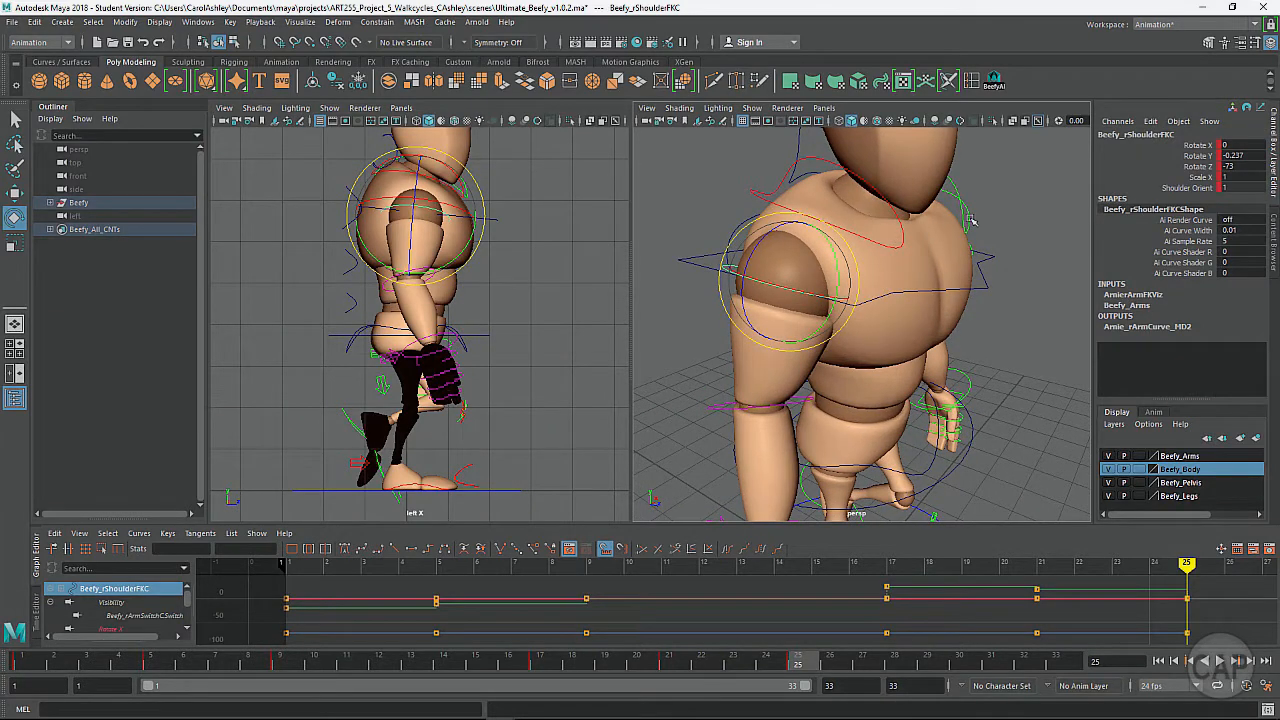
alt+drag(862, 373, 866, 322)
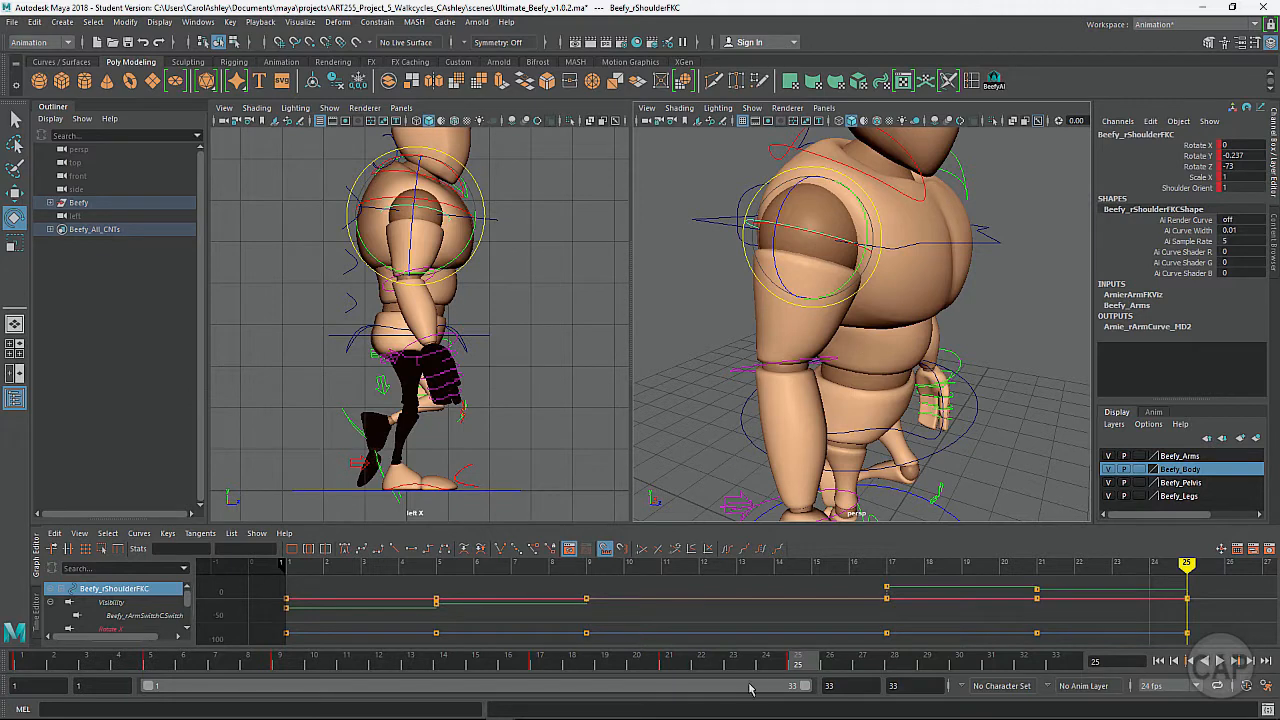
right_click(803, 667)
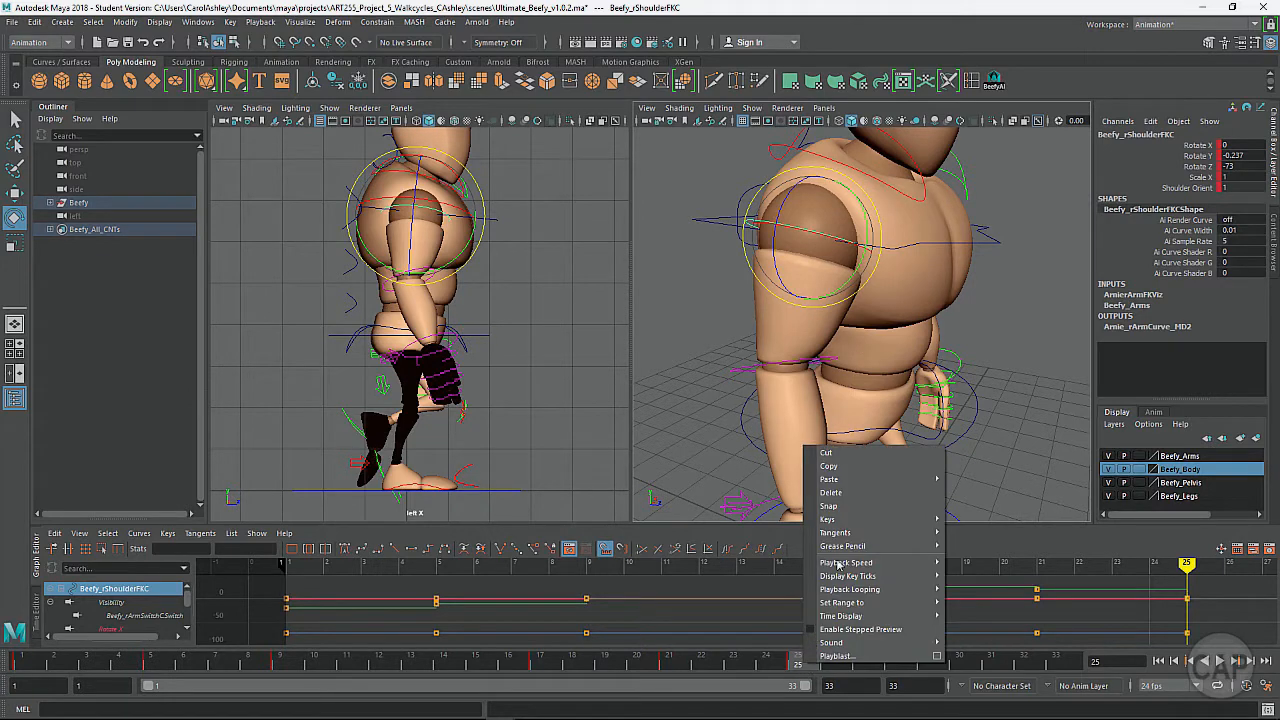
click(843, 467)
Paste the copied right shoulder key onto the left shoulder FK control at frame 25
alt+drag(1030, 380, 849, 352)
click(897, 221)
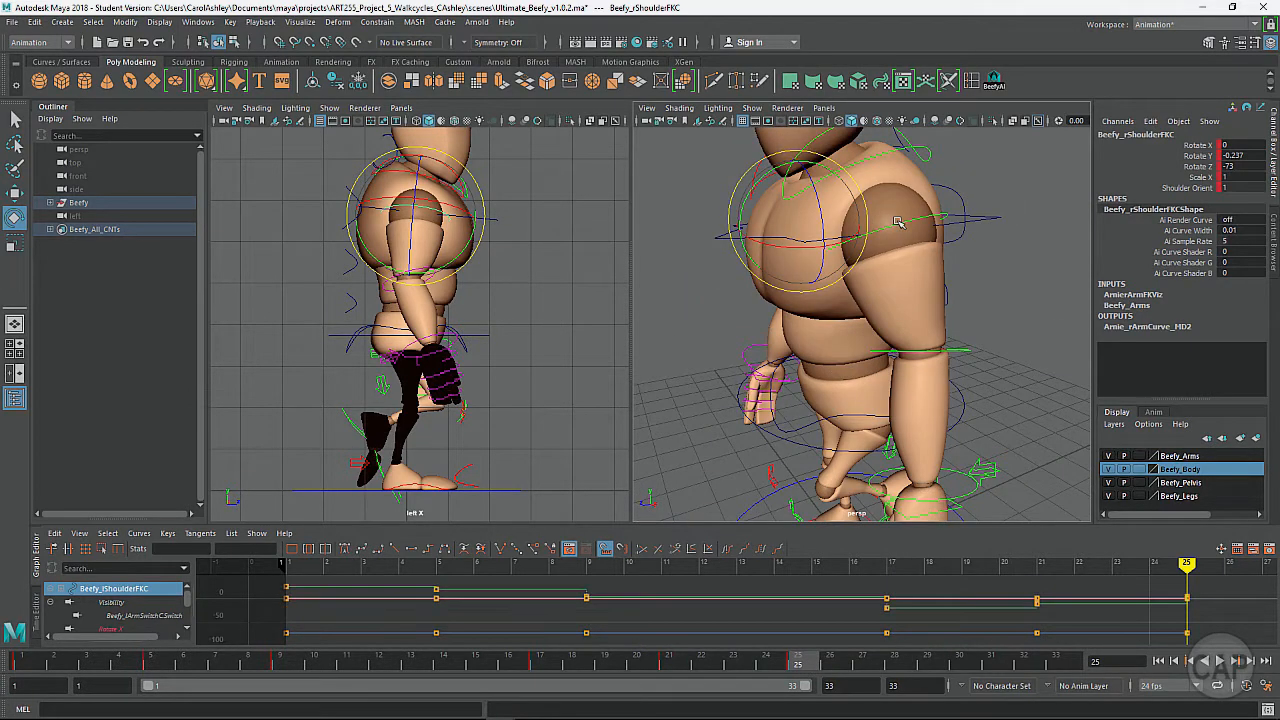
click(892, 264)
right_click(807, 667)
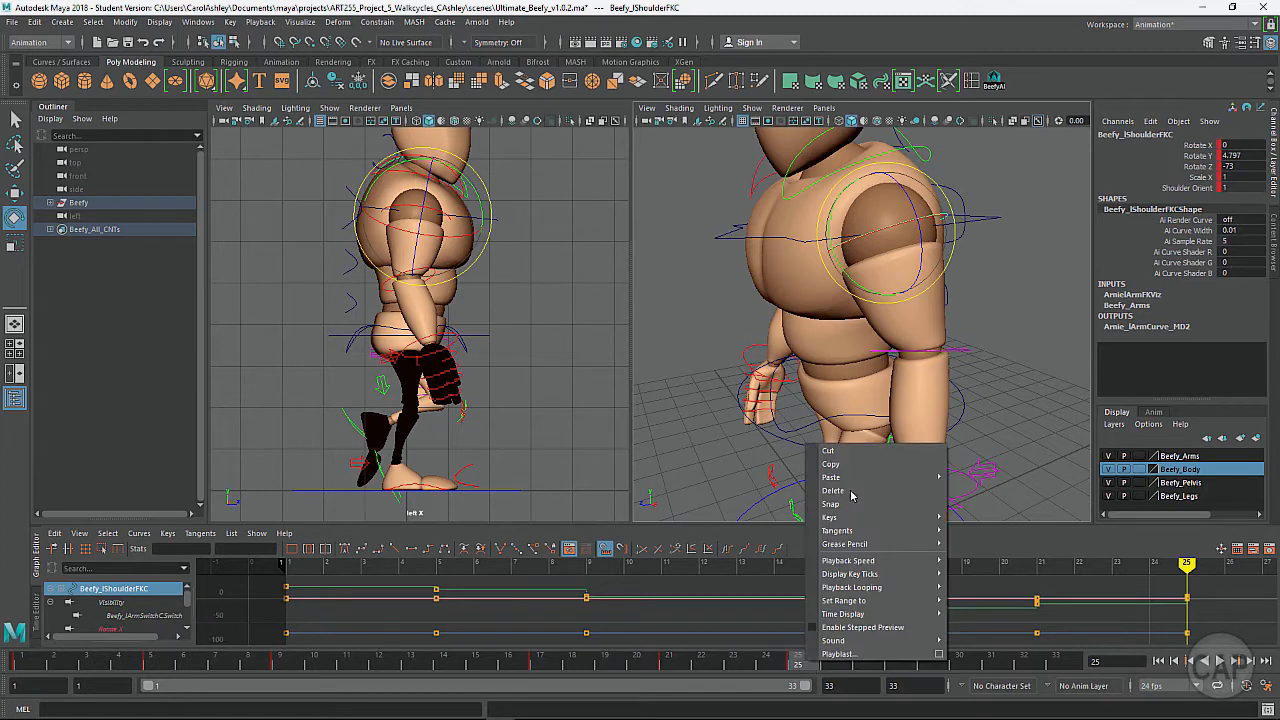
mouse_move(852, 478)
click(969, 490)
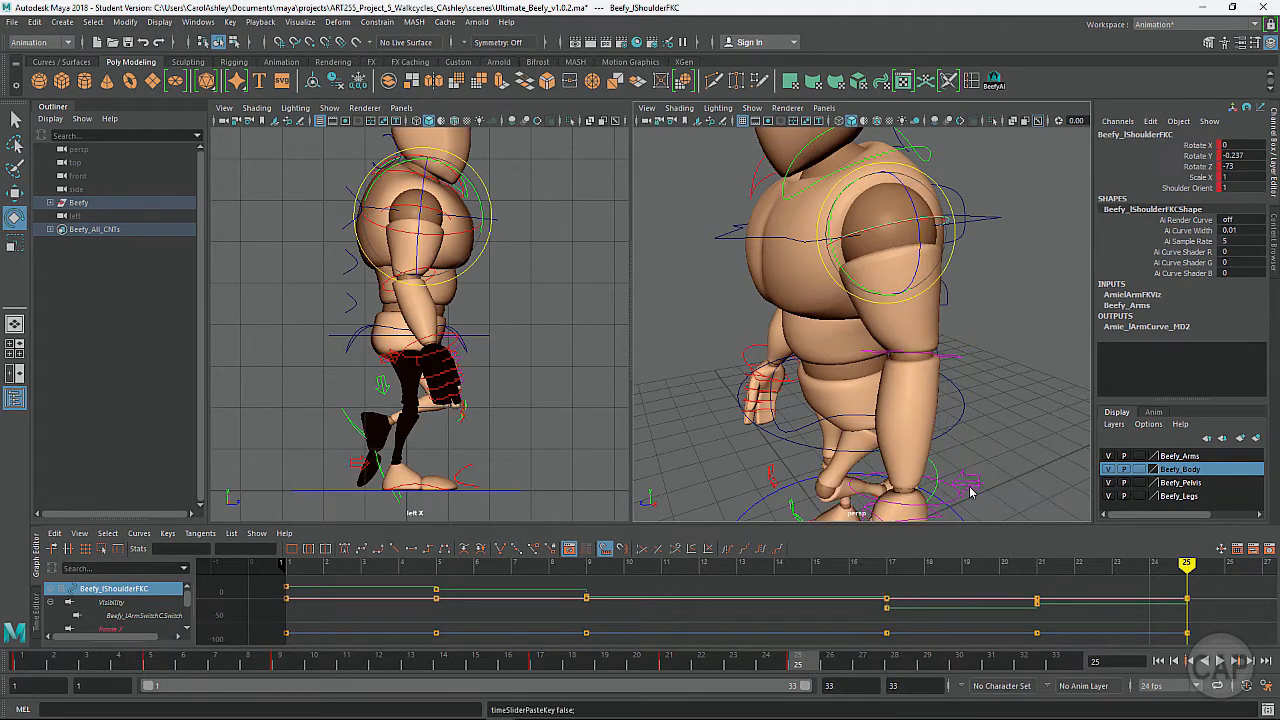
Copy the right elbow FK control's key at frame 25 and paste it onto the left elbow FK control
mouse_move(785, 351)
alt+mouse_down()
mouse_move(800, 345)
mouse_move(768, 342)
alt+mouse_up()
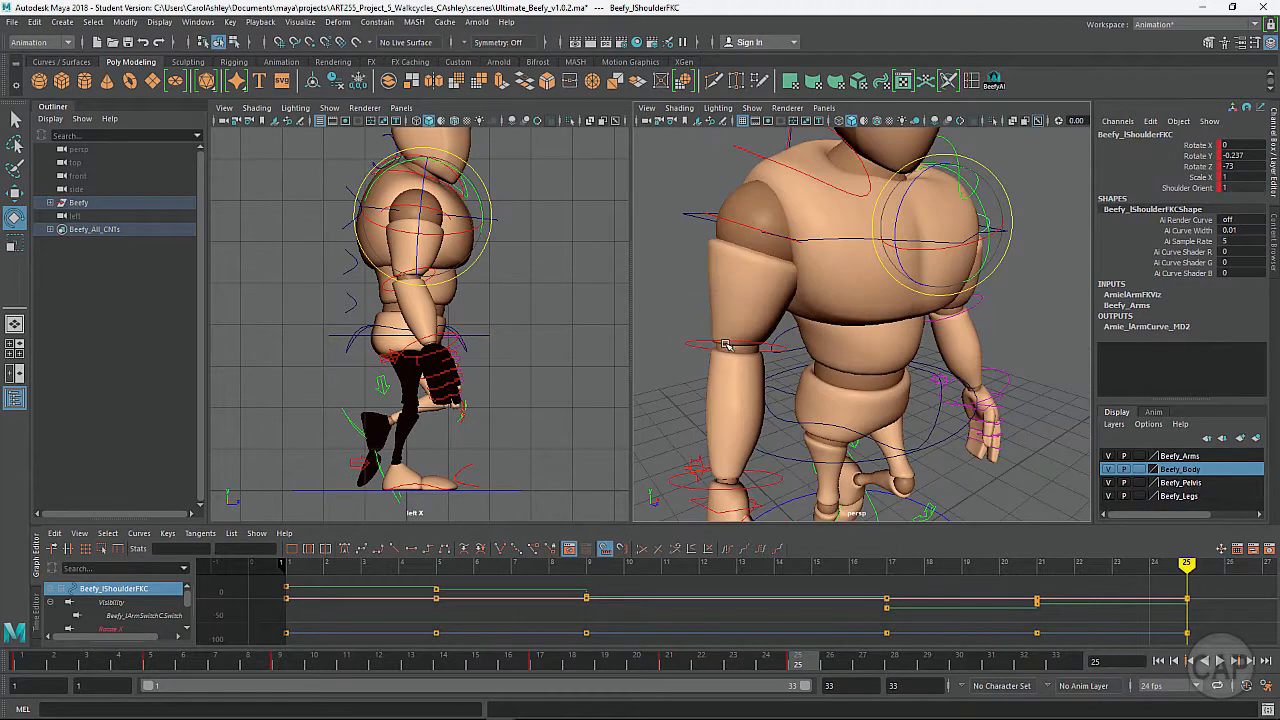
click(726, 345)
right_click(800, 661)
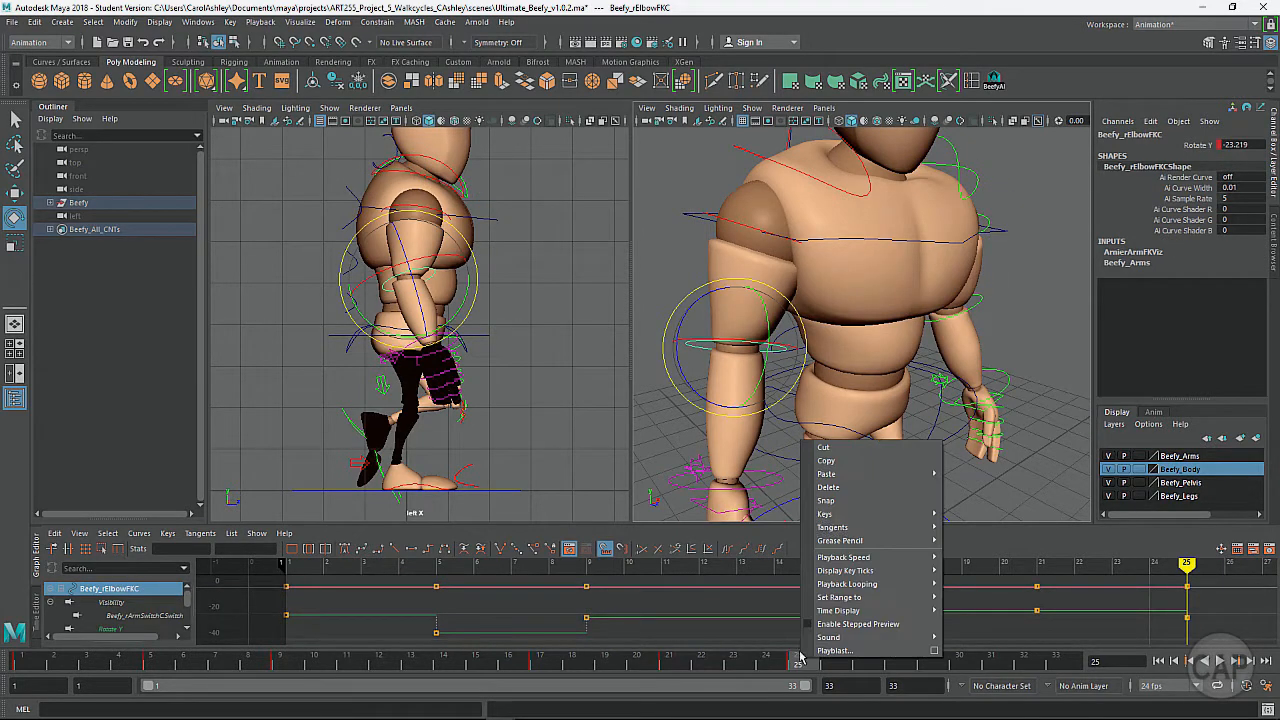
click(831, 461)
alt+drag(989, 421, 988, 371)
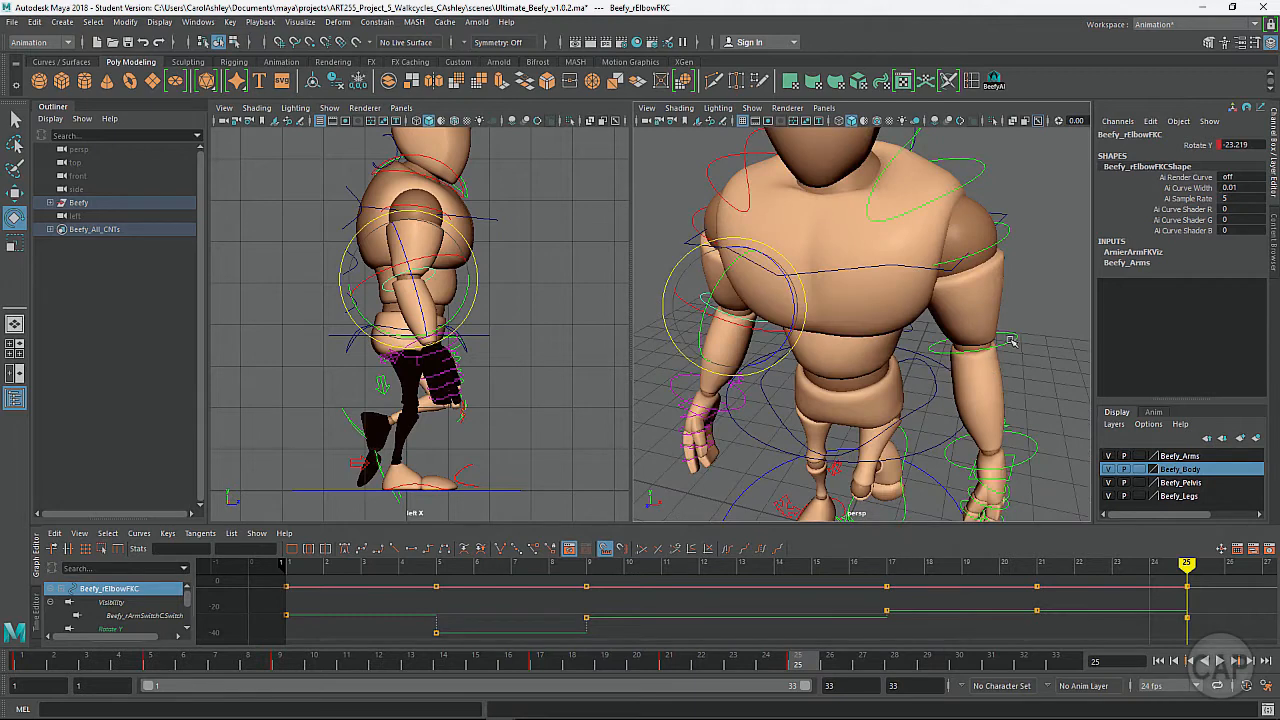
click(1011, 341)
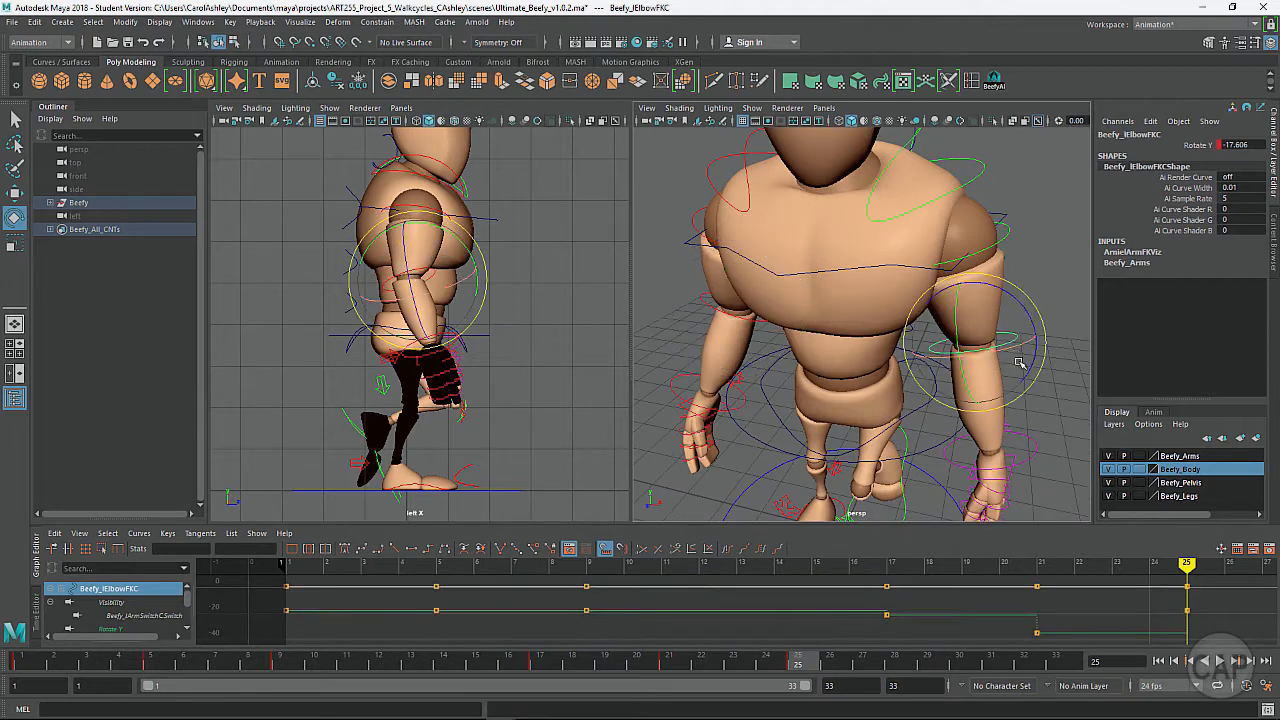
right_click(803, 663)
mouse_move(836, 478)
click(981, 488)
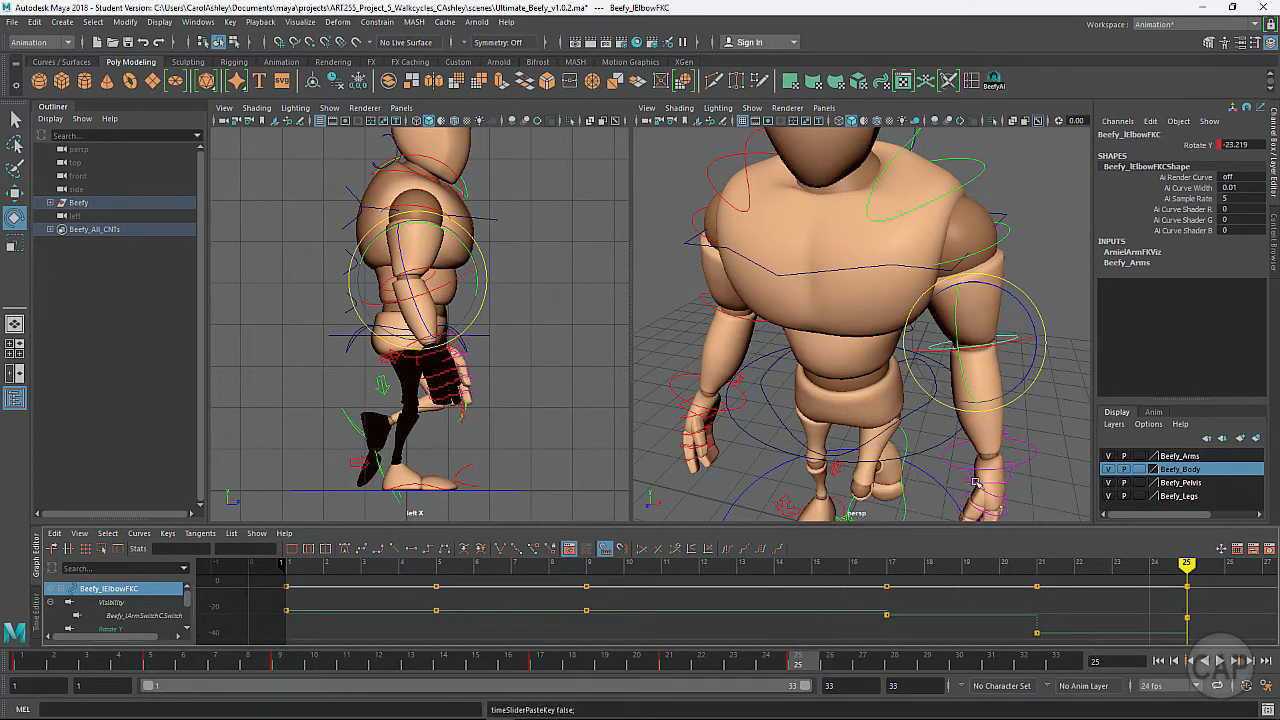
Copy the left shoulder FK control's key from frame 9
alt+drag(800, 470, 837, 463)
alt+drag(860, 385, 803, 364)
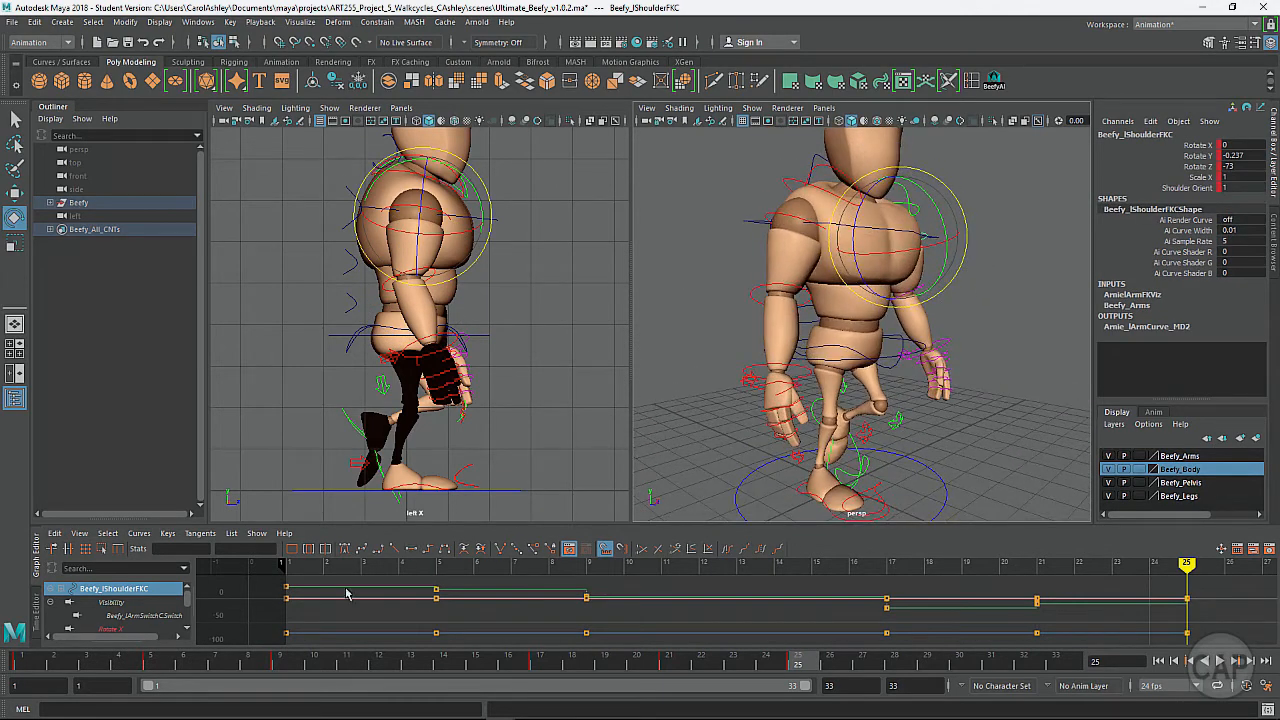
click(296, 660)
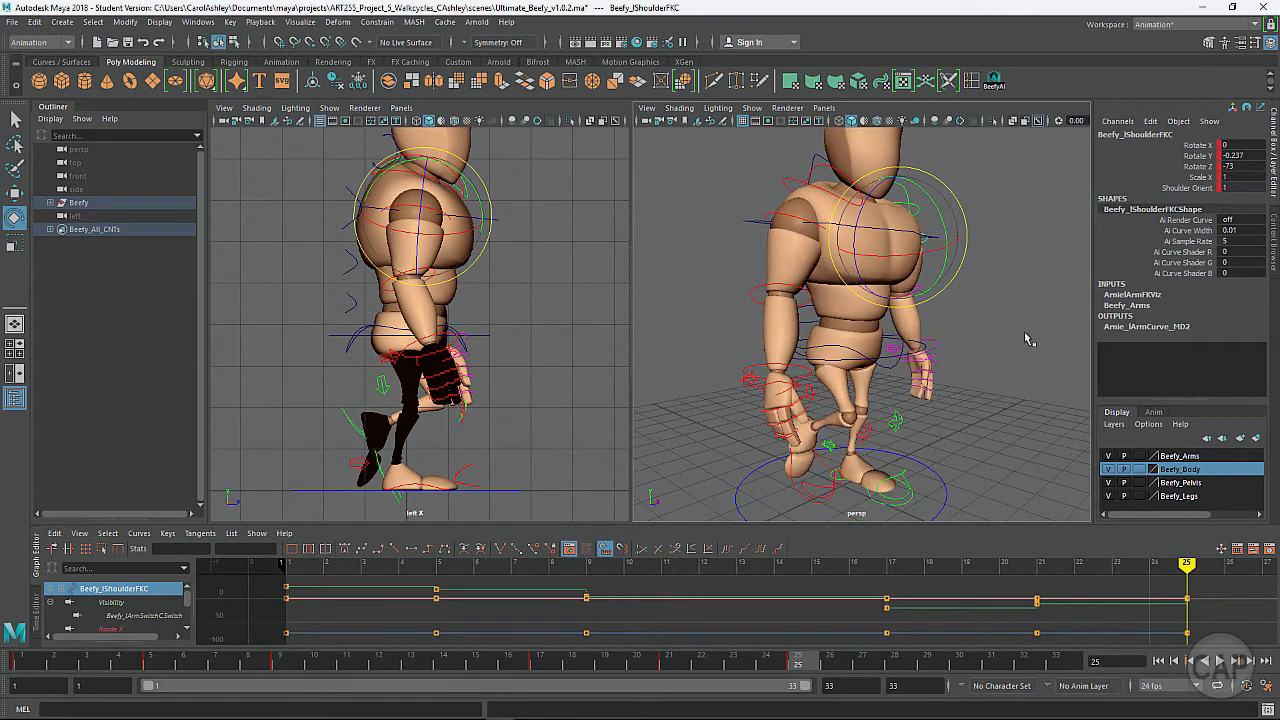
alt+drag(1024, 337, 926, 342)
alt+drag(953, 258, 873, 259)
alt+right_drag(894, 262, 955, 252)
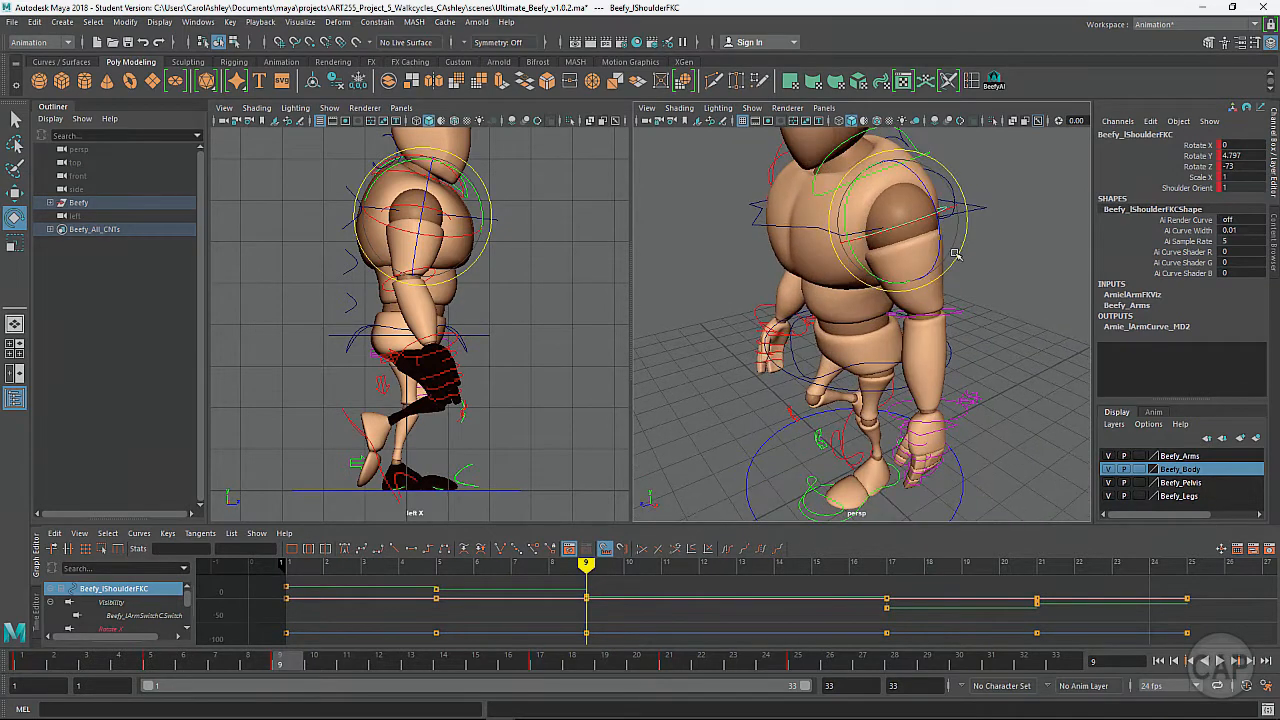
right_click(289, 663)
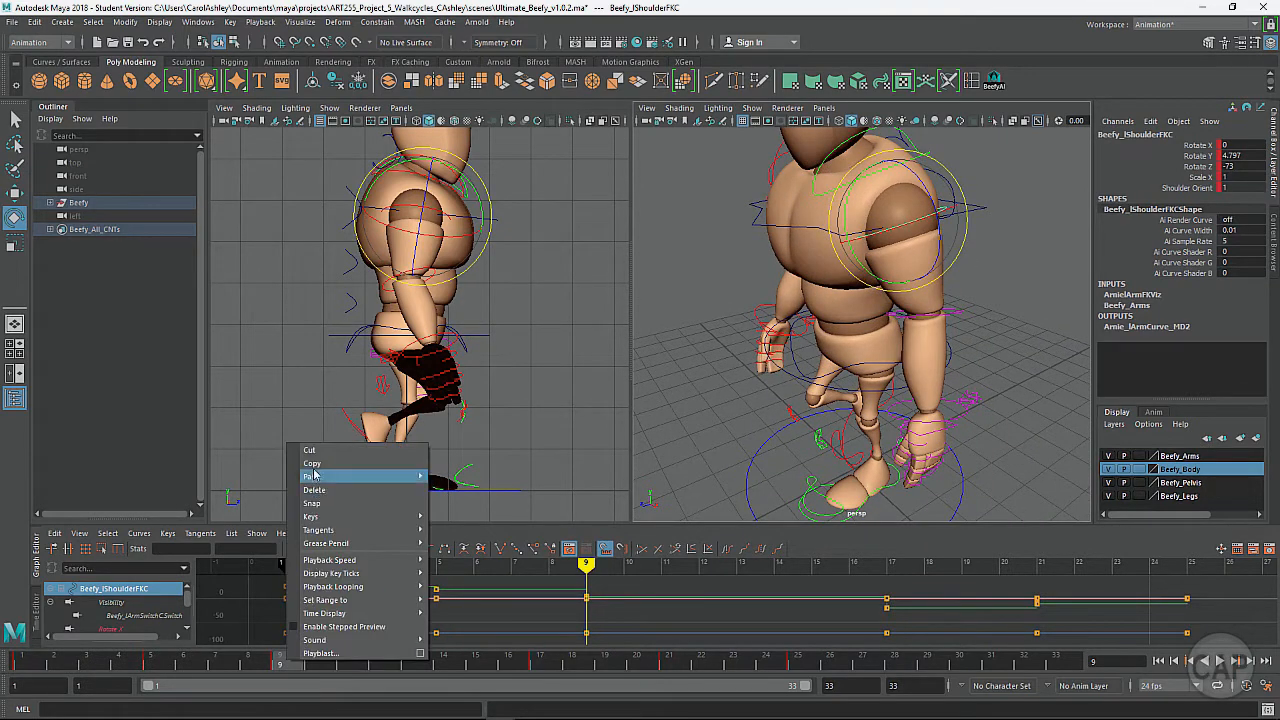
click(338, 453)
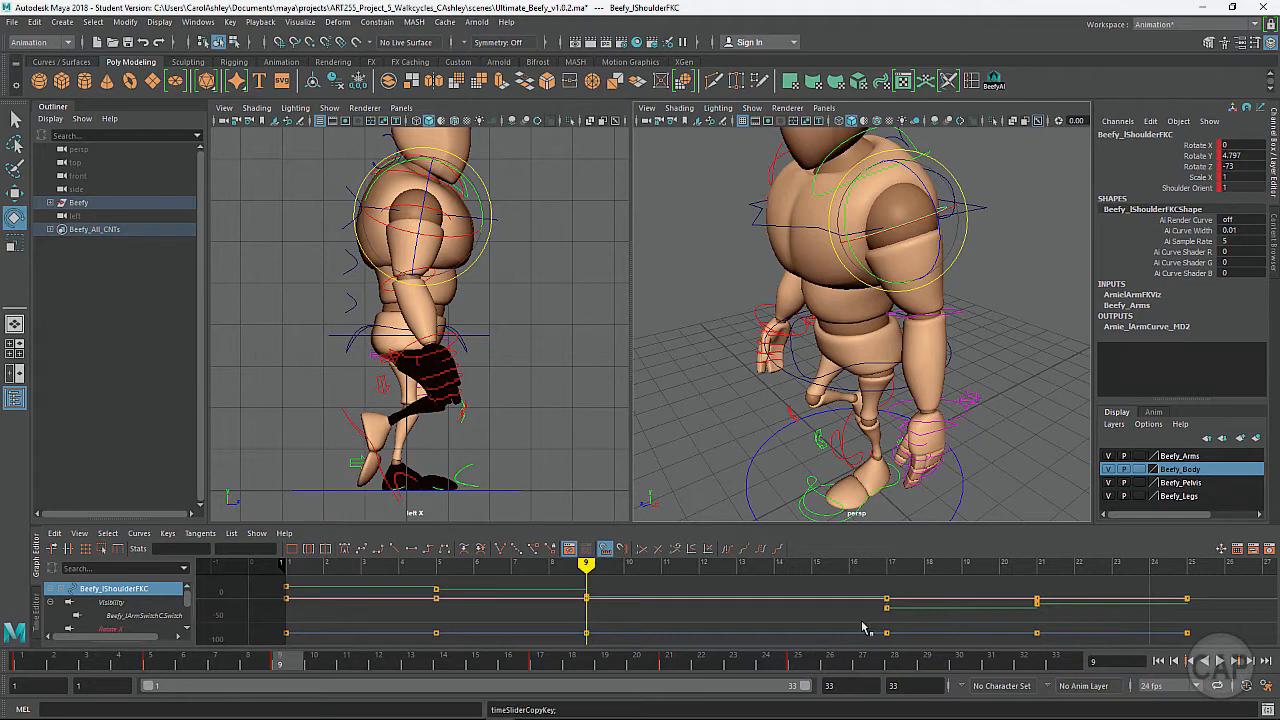
Paste the copied left shoulder key onto the right shoulder FK control at frame 25
click(797, 663)
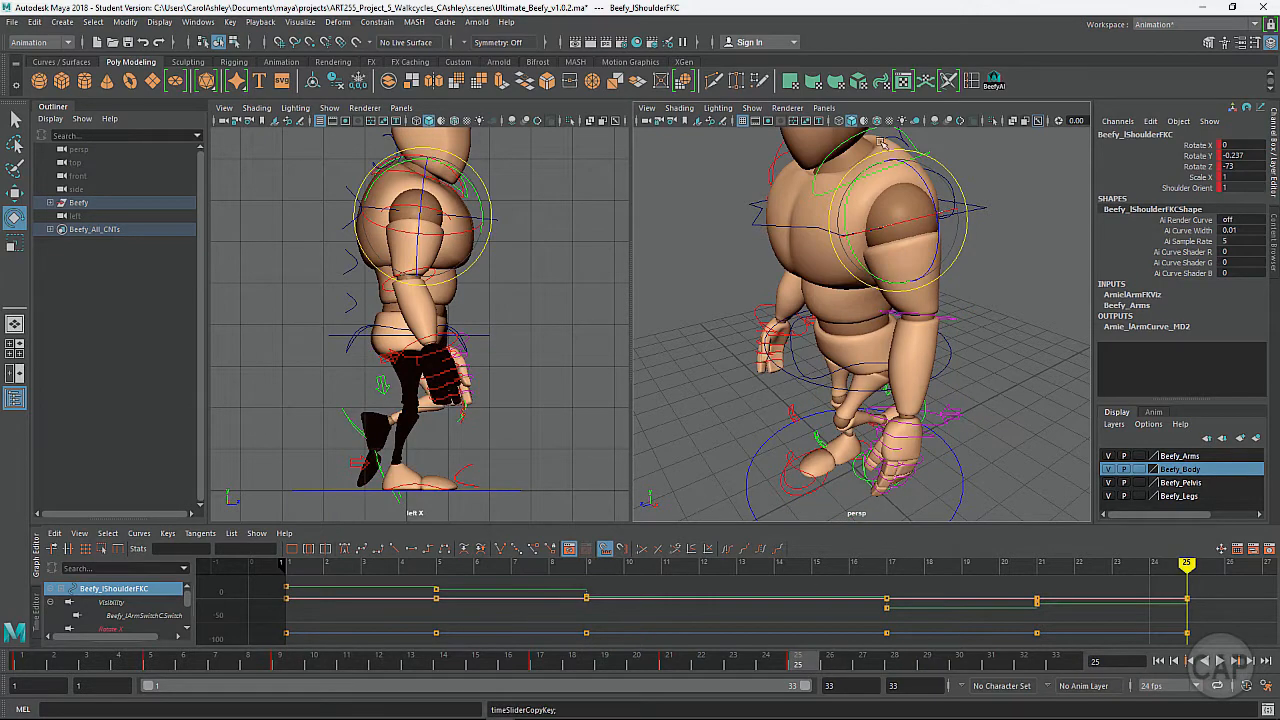
alt+drag(724, 204, 780, 201)
click(770, 268)
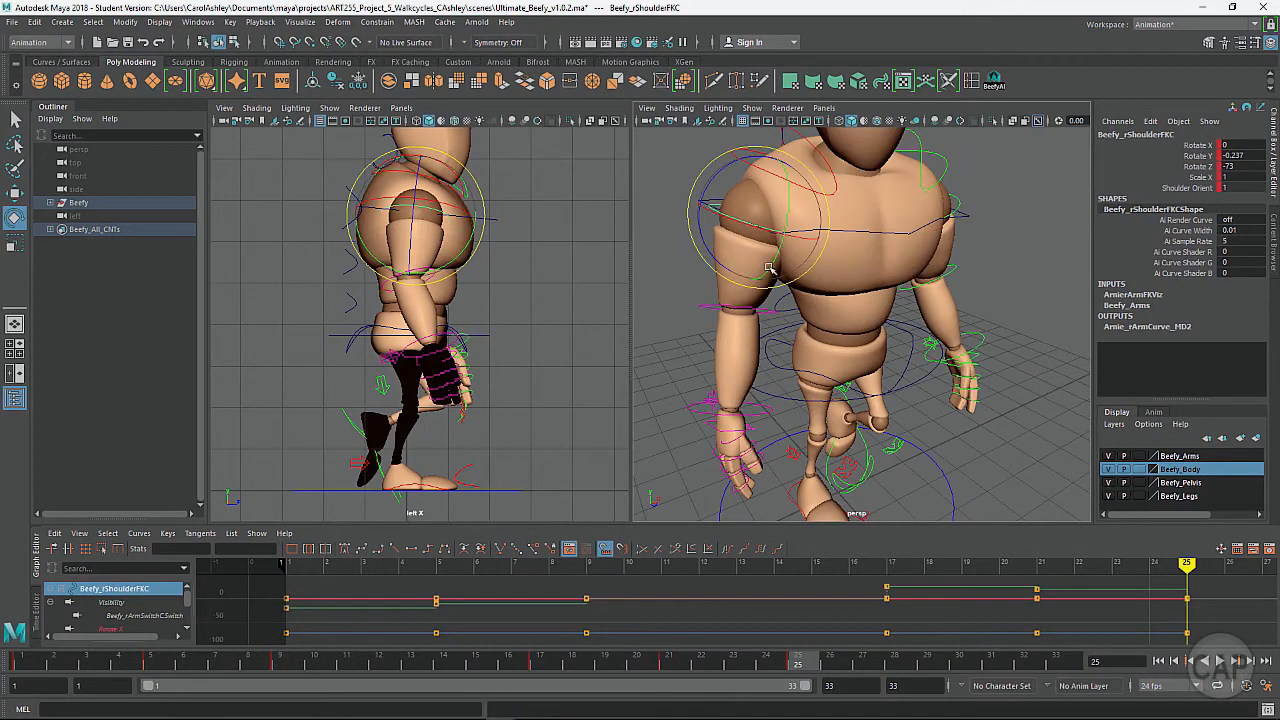
right_click(808, 665)
mouse_move(888, 482)
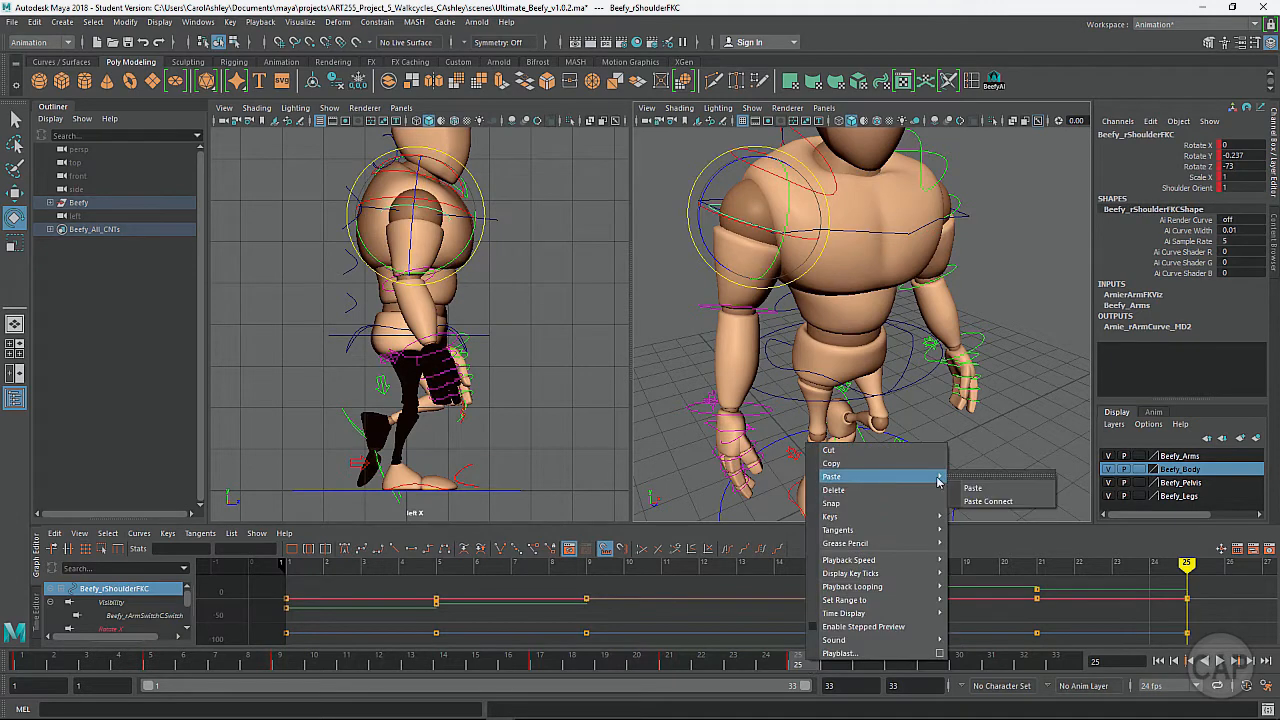
click(1008, 487)
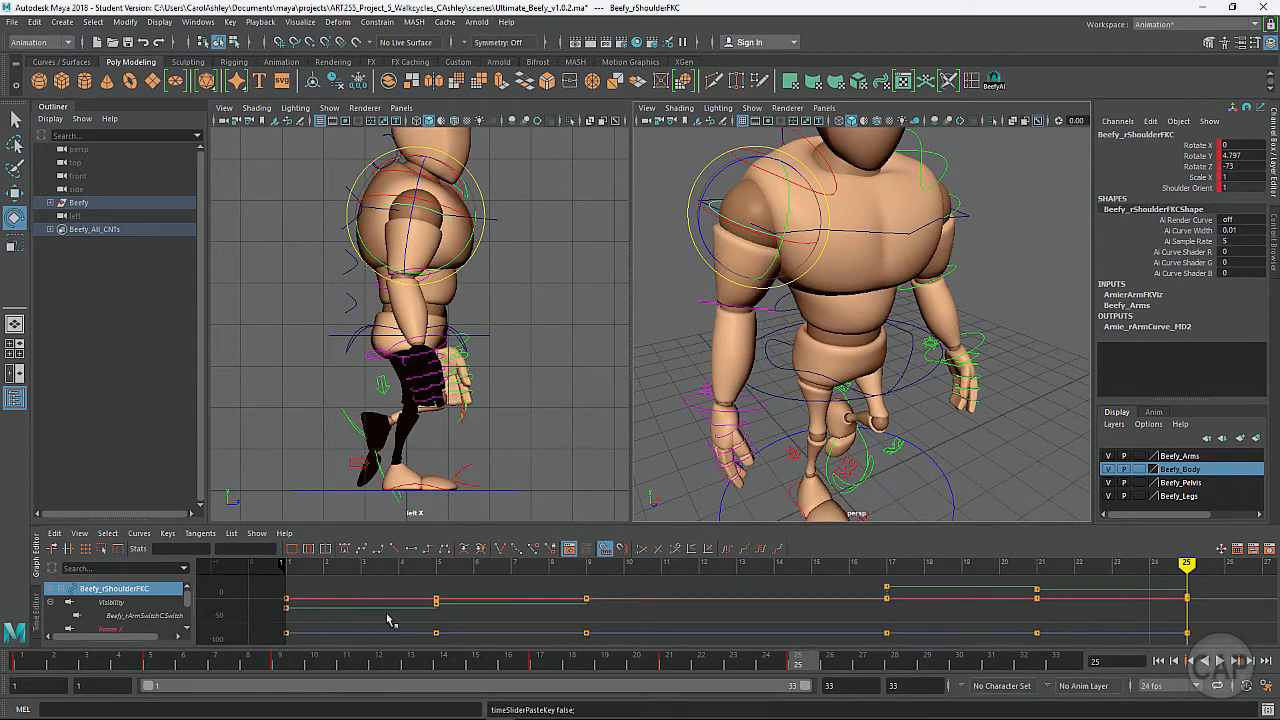
Go back to frame 9 and copy the left elbow FK control's key
key(comma)
key(comma)
key(comma)
alt+drag(990, 375, 875, 351)
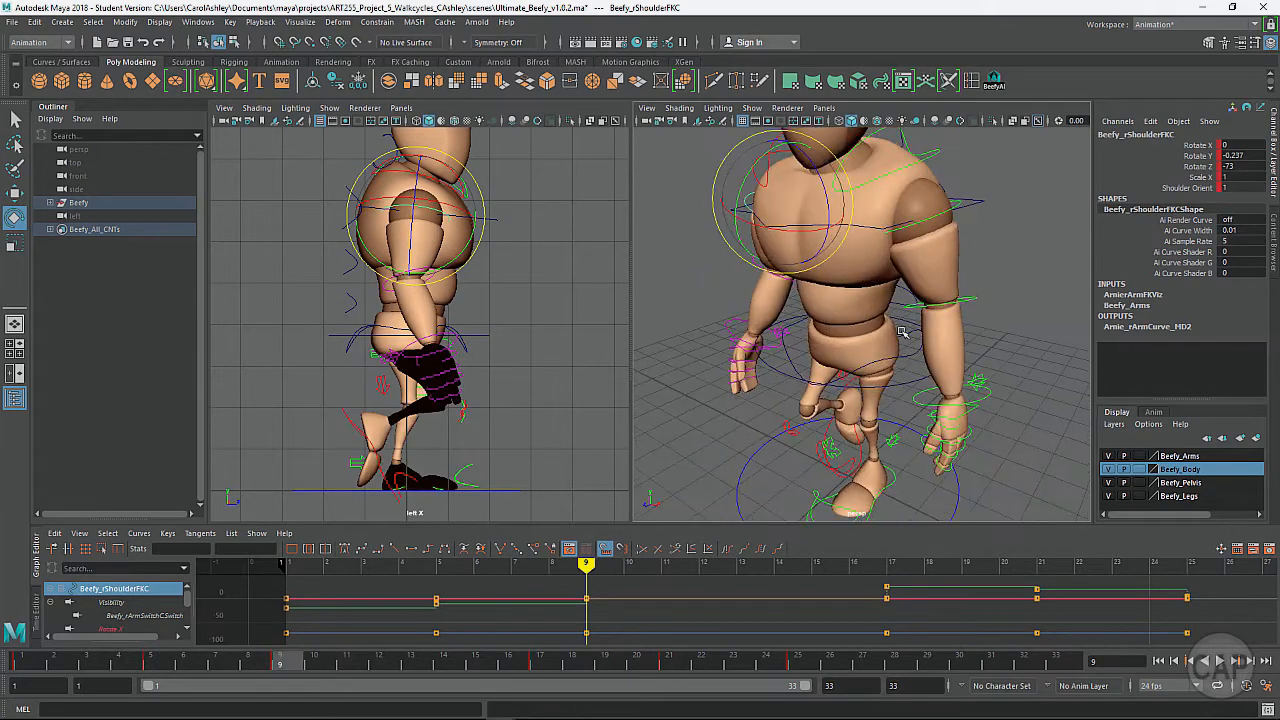
click(972, 301)
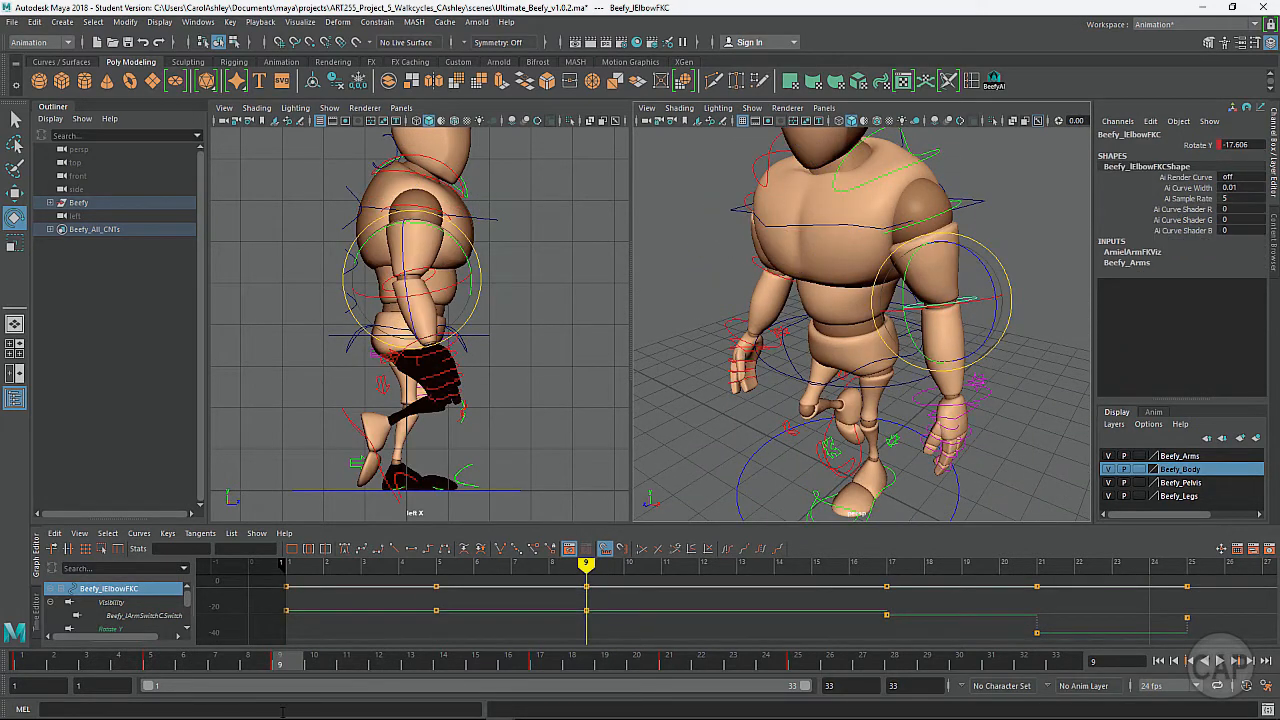
right_click(291, 666)
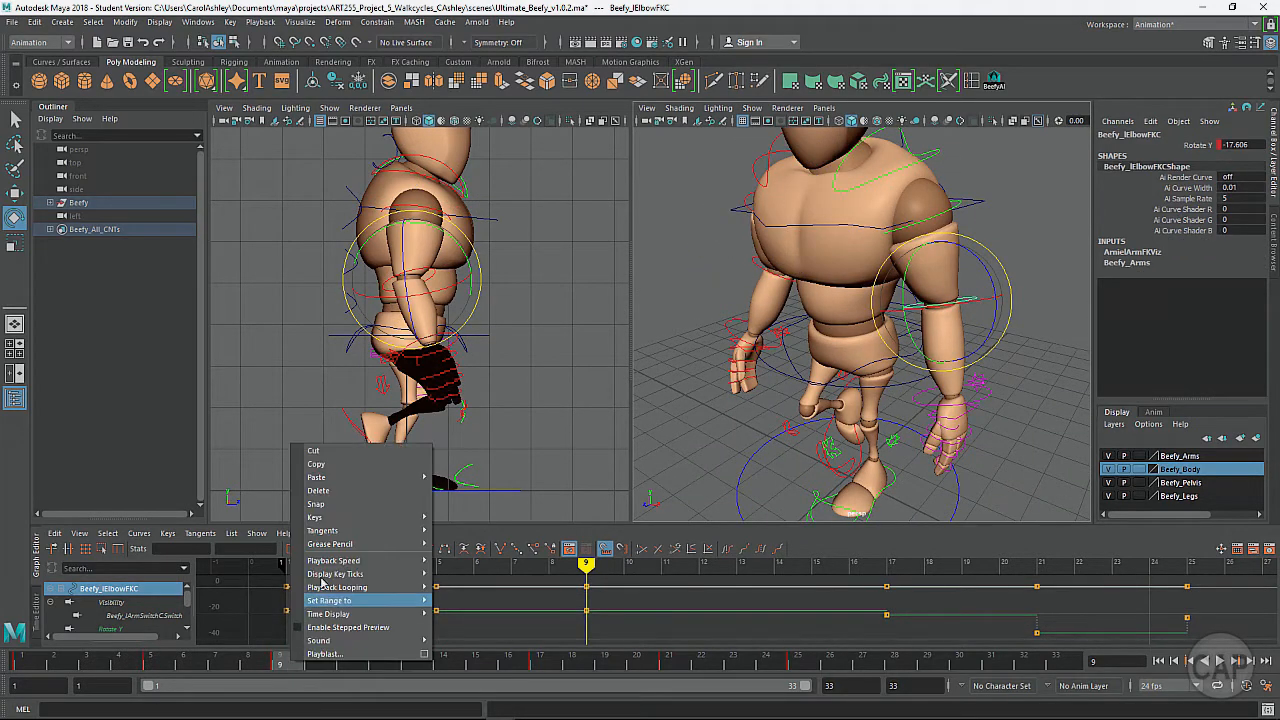
click(318, 466)
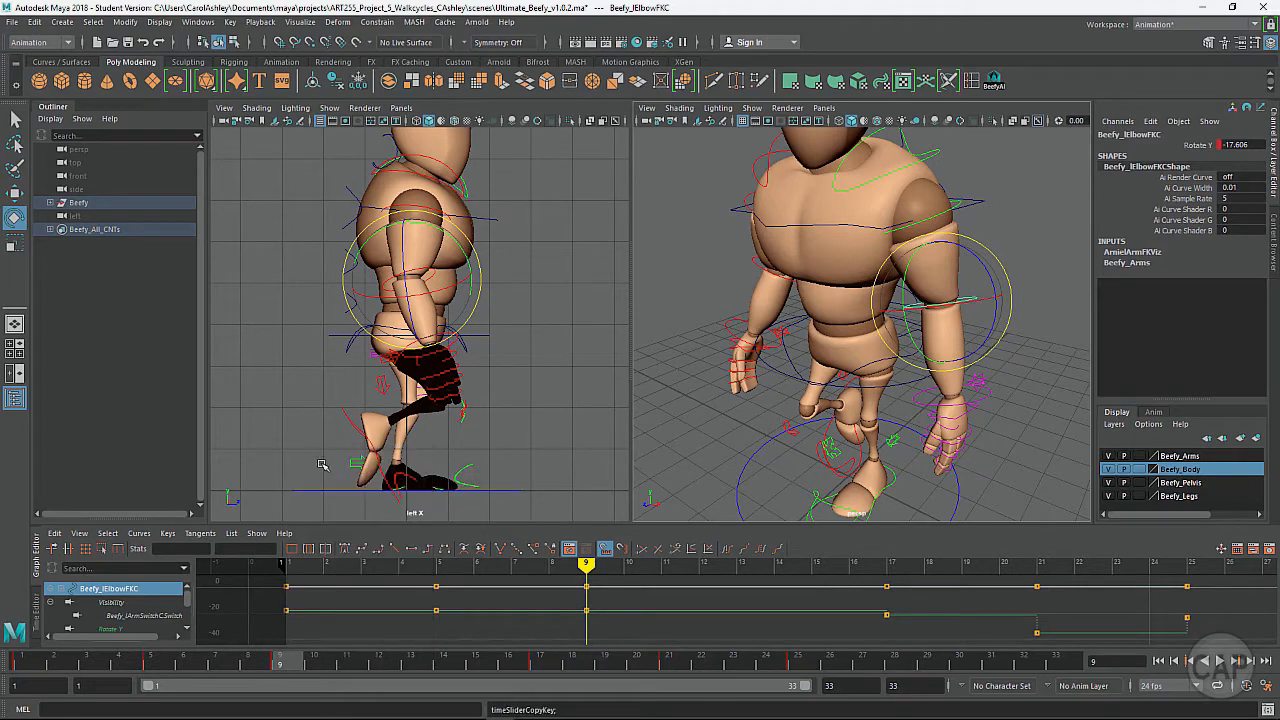
Paste the copied left elbow key onto the right elbow FK control at frame 25
click(798, 668)
alt+drag(697, 463, 819, 447)
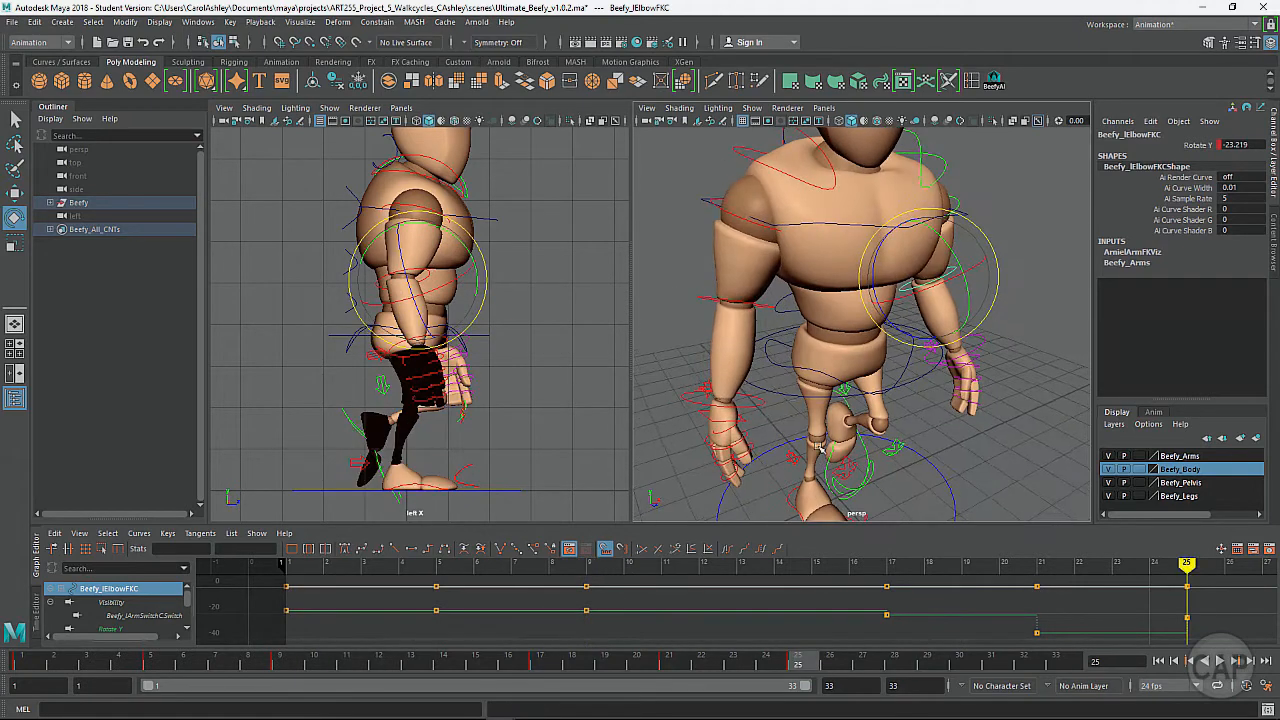
click(753, 316)
right_click(806, 663)
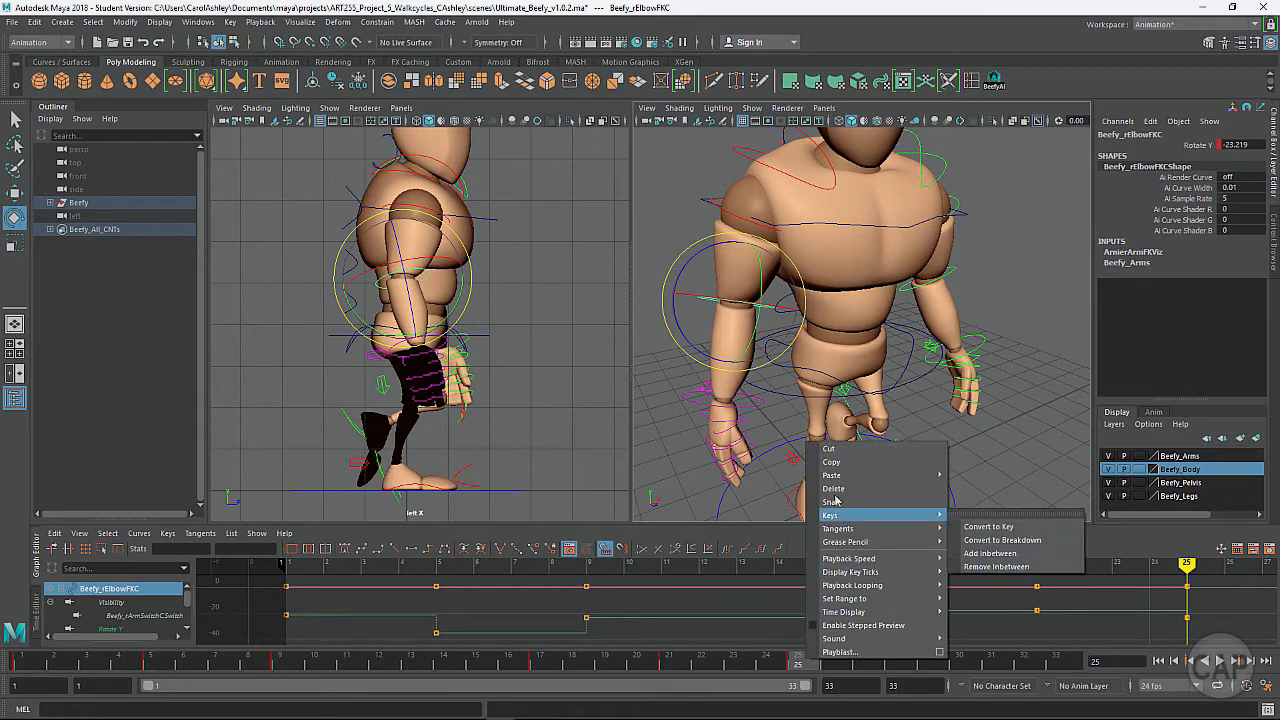
mouse_move(850, 478)
click(975, 489)
Compare the whole-body passing poses at frames 9 and 25 in the perspective view
alt+drag(1021, 427, 945, 413)
mouse_move(945, 413)
alt+right_down()
mouse_move(920, 411)
mouse_move(960, 411)
mouse_move(922, 408)
alt+right_up()
alt+drag(906, 428, 917, 426)
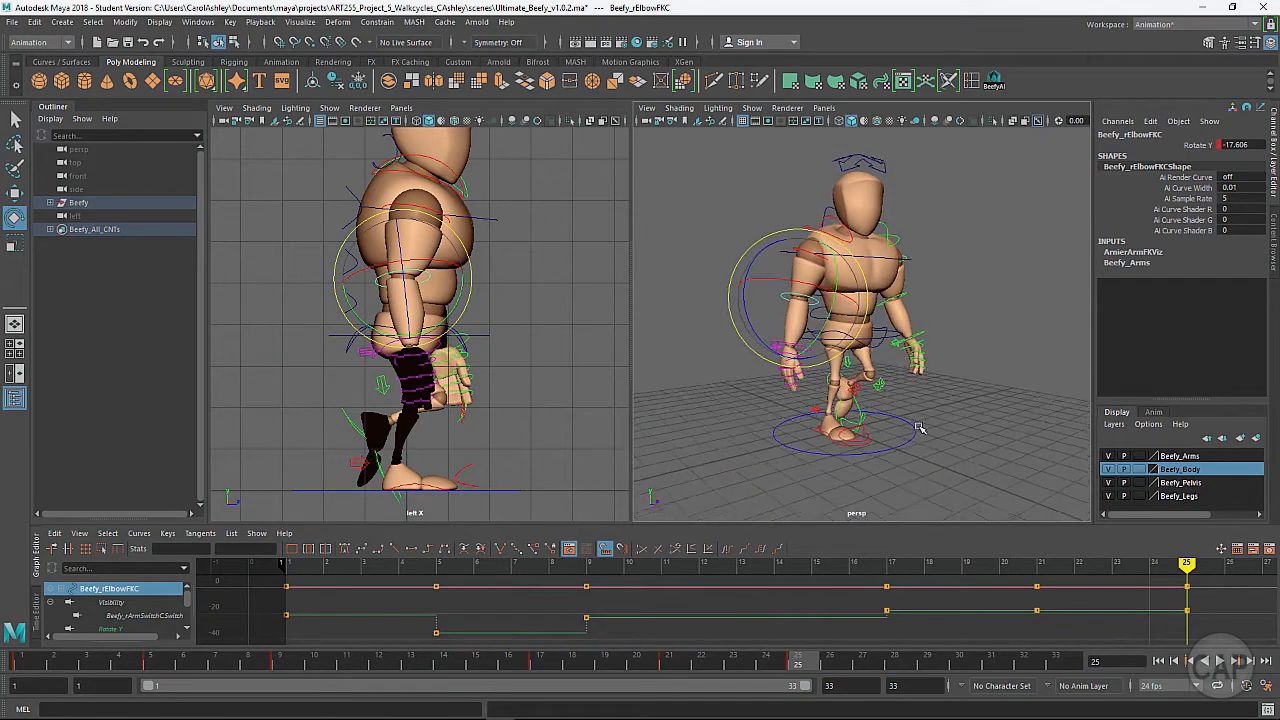
click(290, 667)
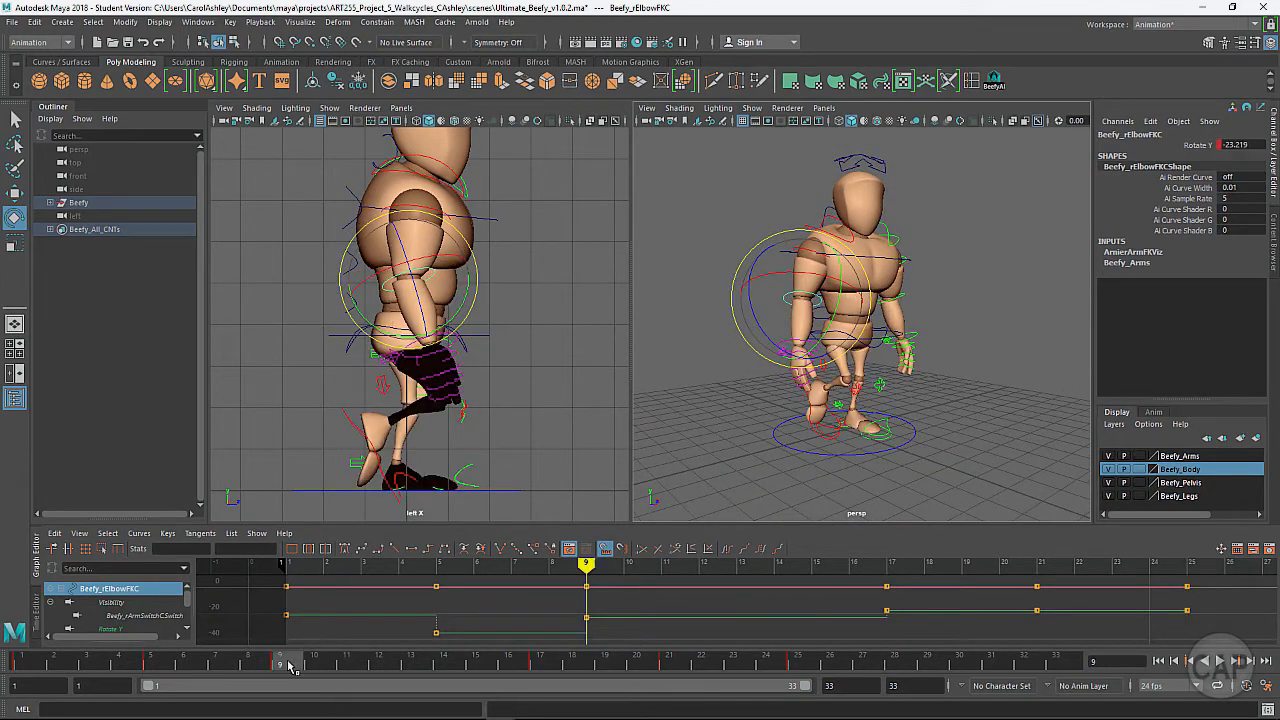
click(802, 664)
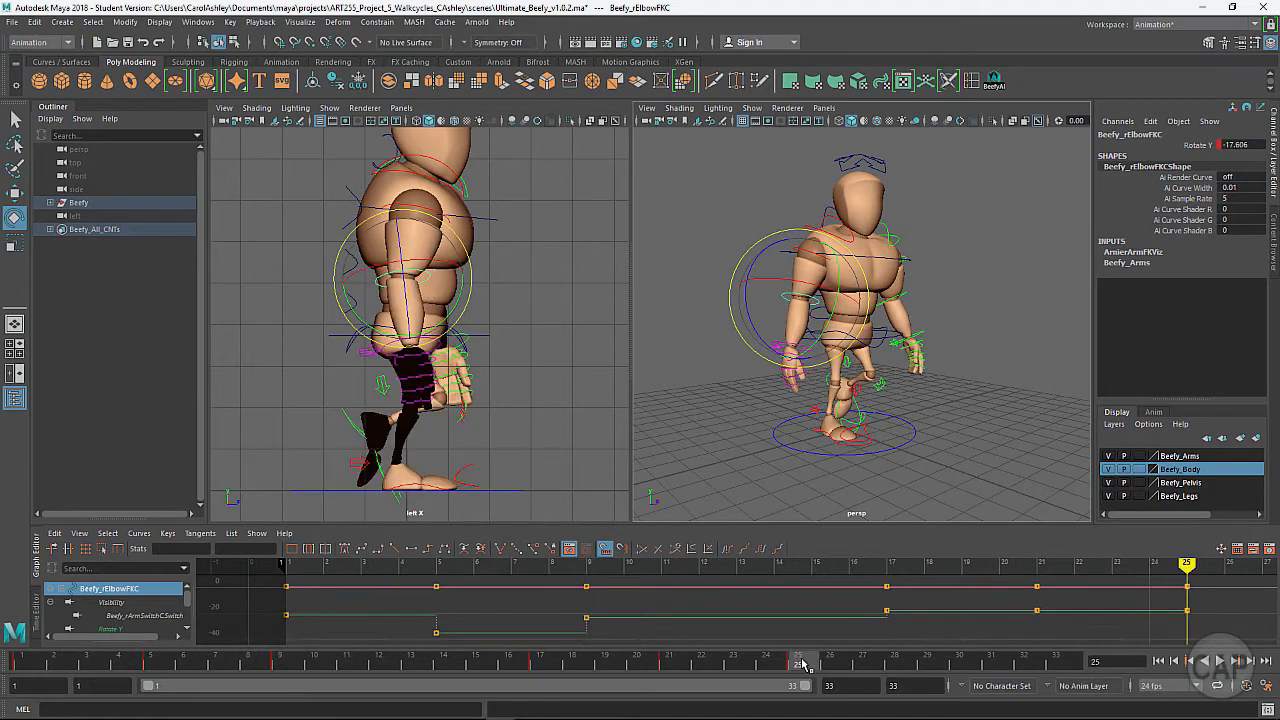
Mirror the root control's sideways shift at frame 25 by setting its Translate X to -0.154
click(292, 665)
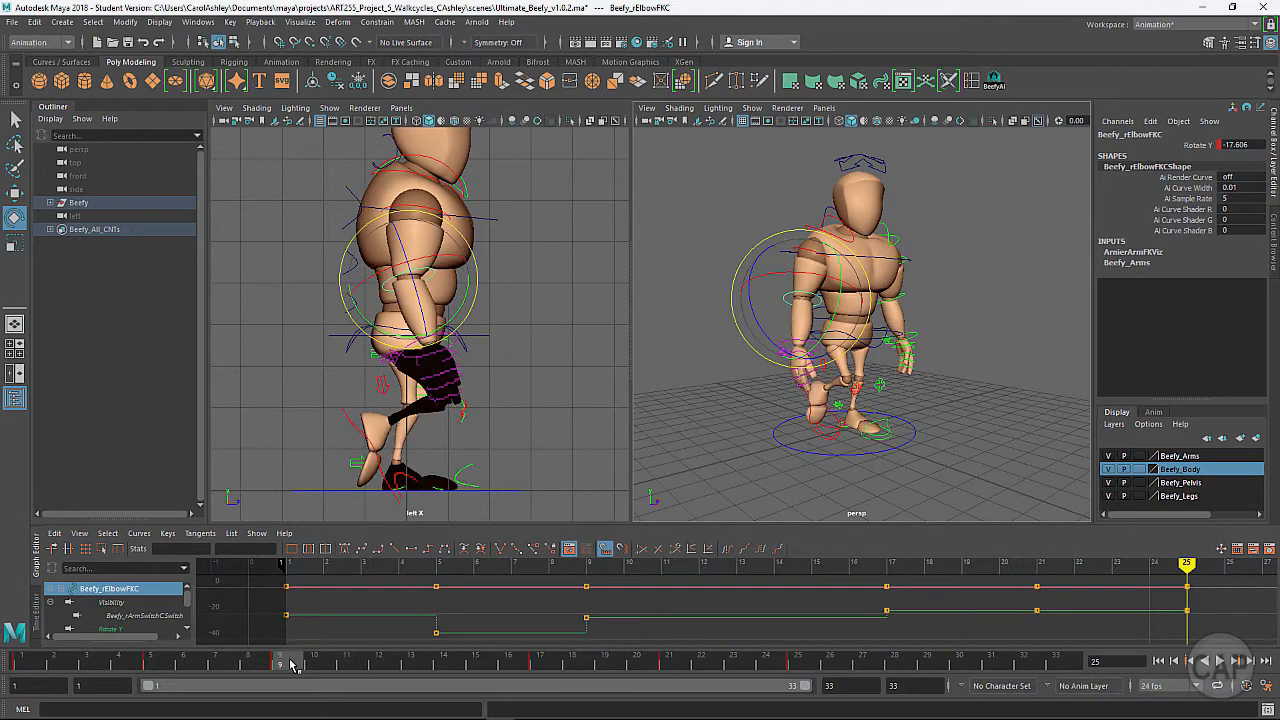
click(812, 666)
alt+drag(921, 444, 882, 418)
alt+drag(828, 383, 820, 385)
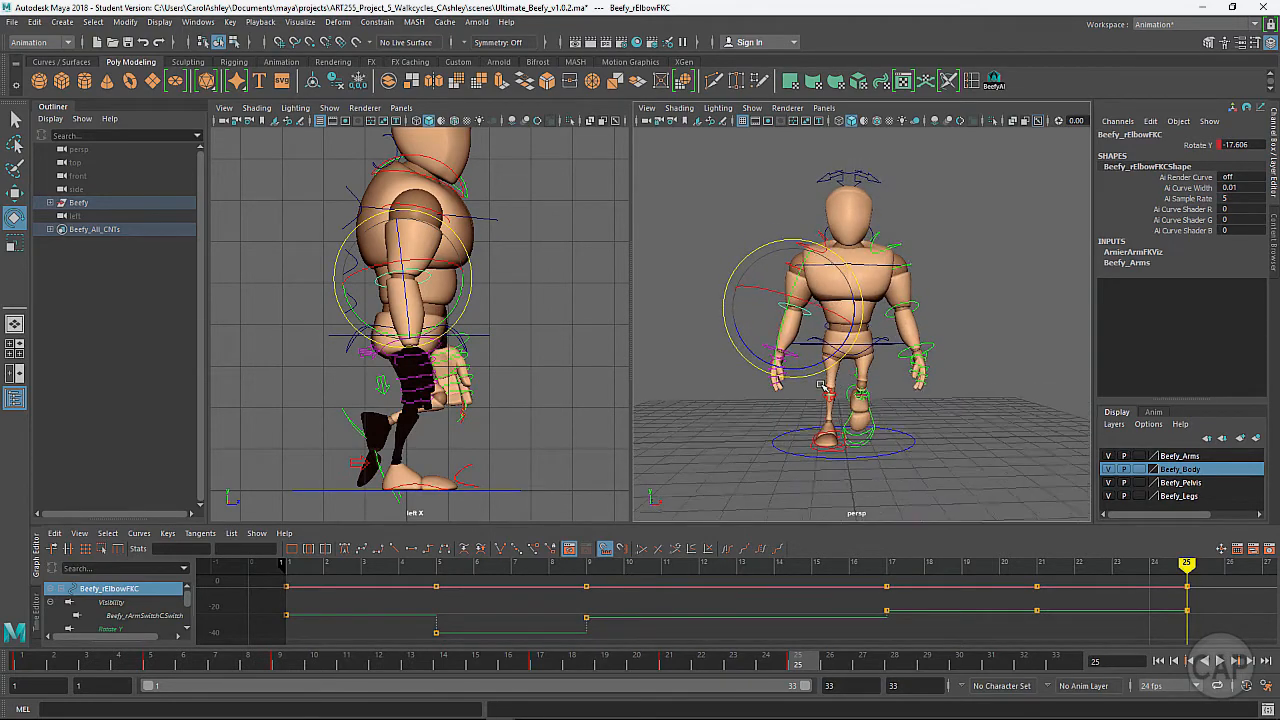
scroll(860, 385, up, 3)
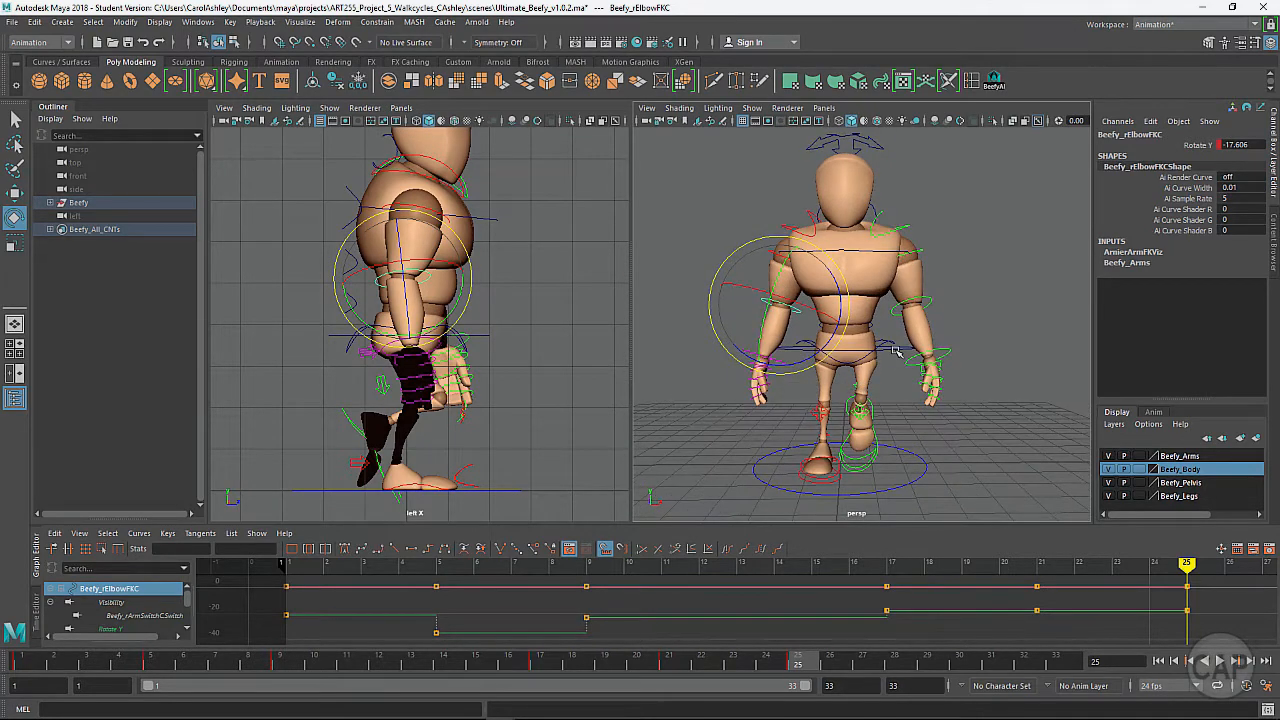
click(897, 350)
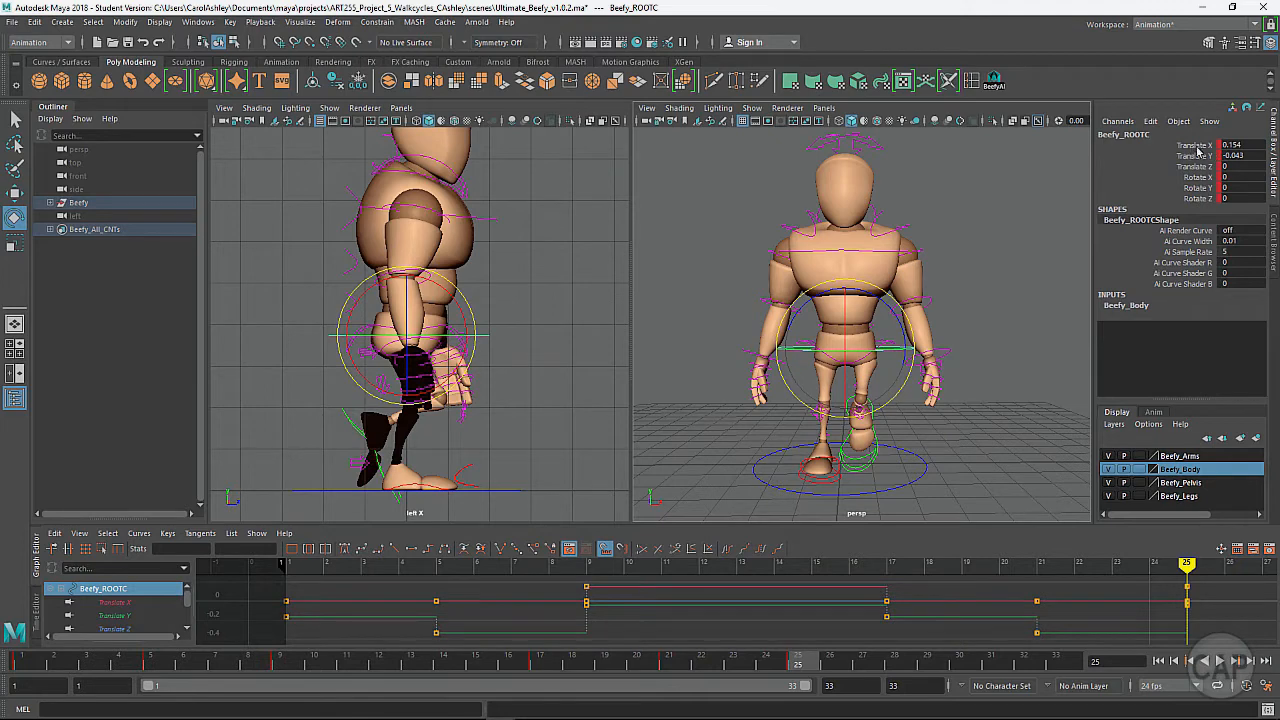
double_click(1222, 145)
click(1222, 145)
text(-)
key(Return)
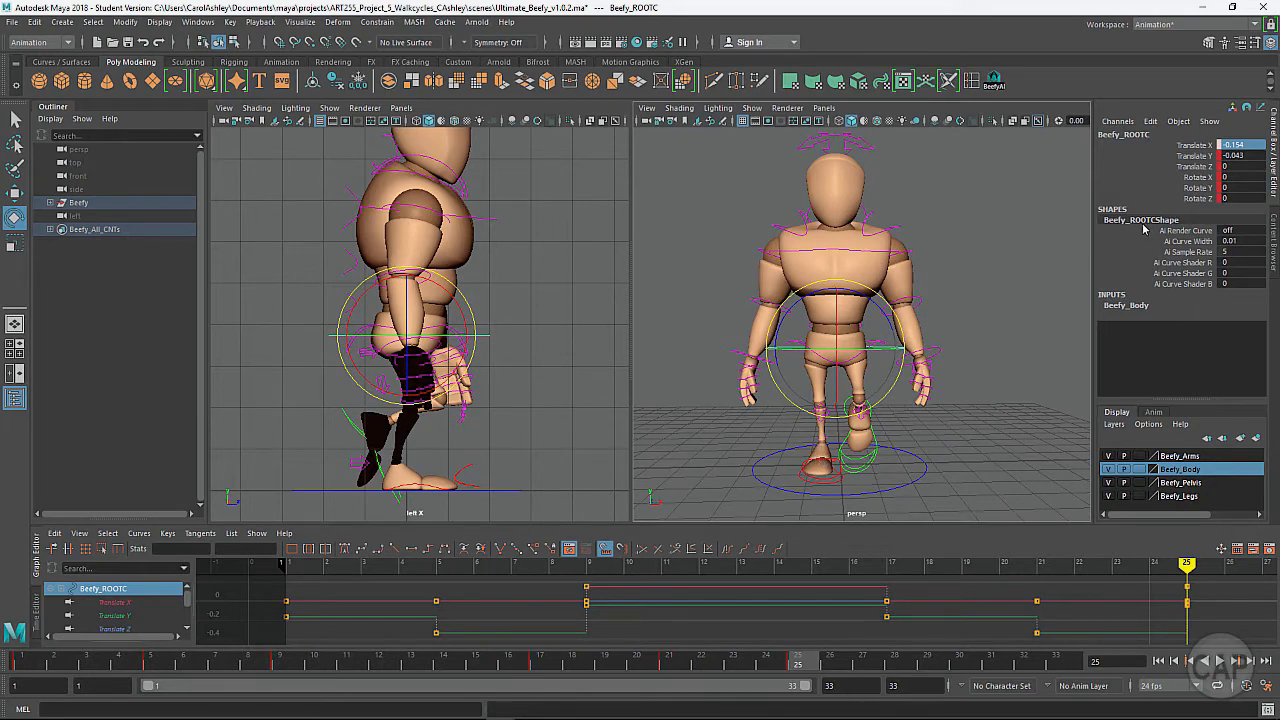
Reverse the upper-spine IK control's twist at frame 25 by setting its Rotate Y to 3
click(868, 251)
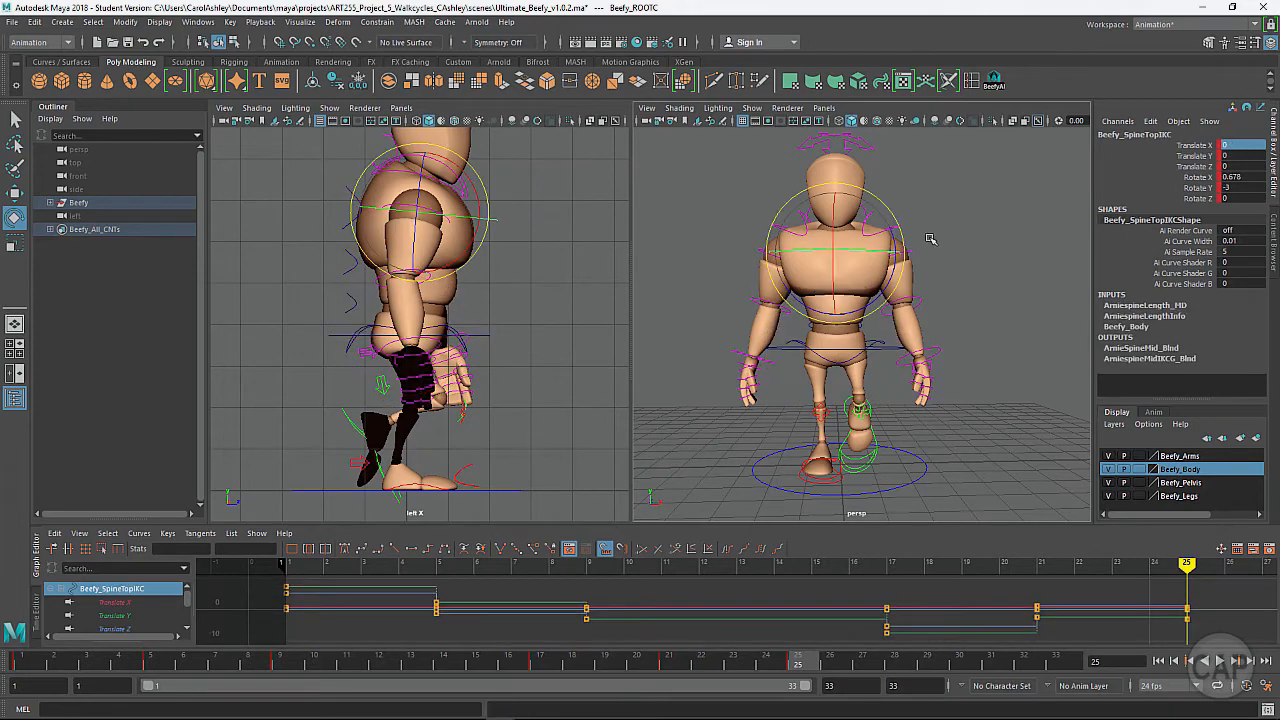
alt+drag(930, 238, 983, 343)
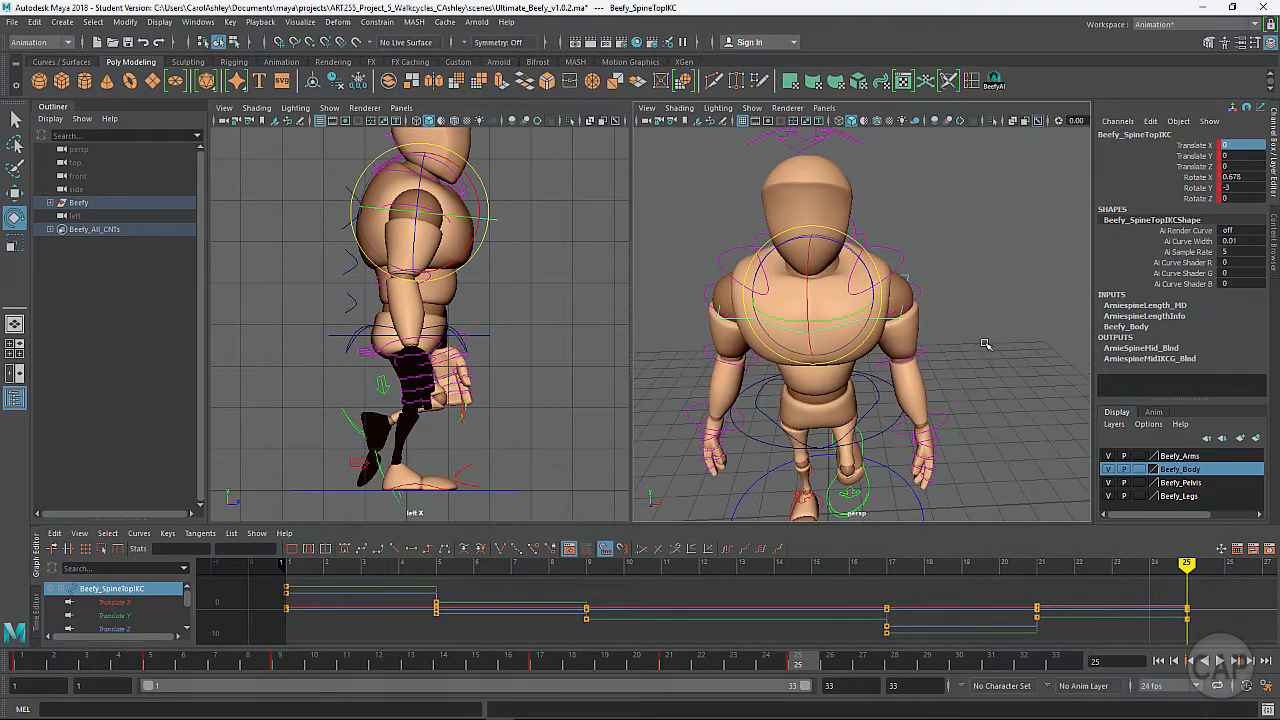
click(1227, 186)
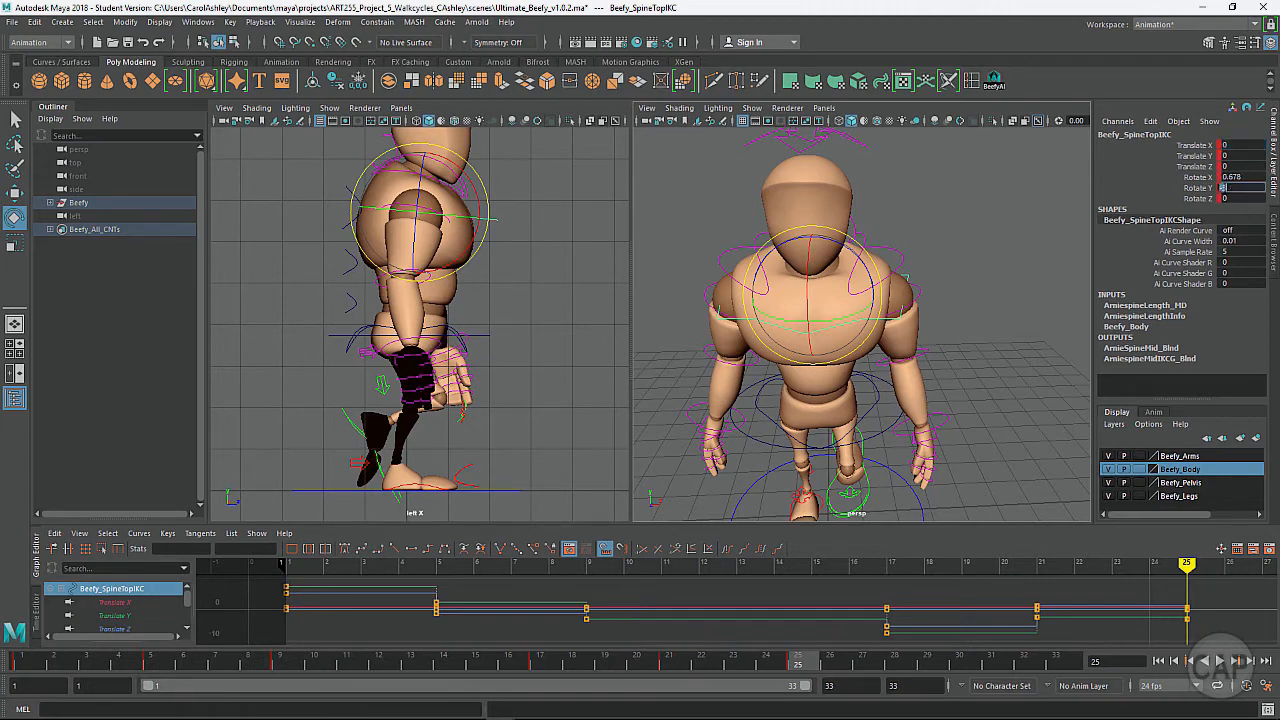
text(3)
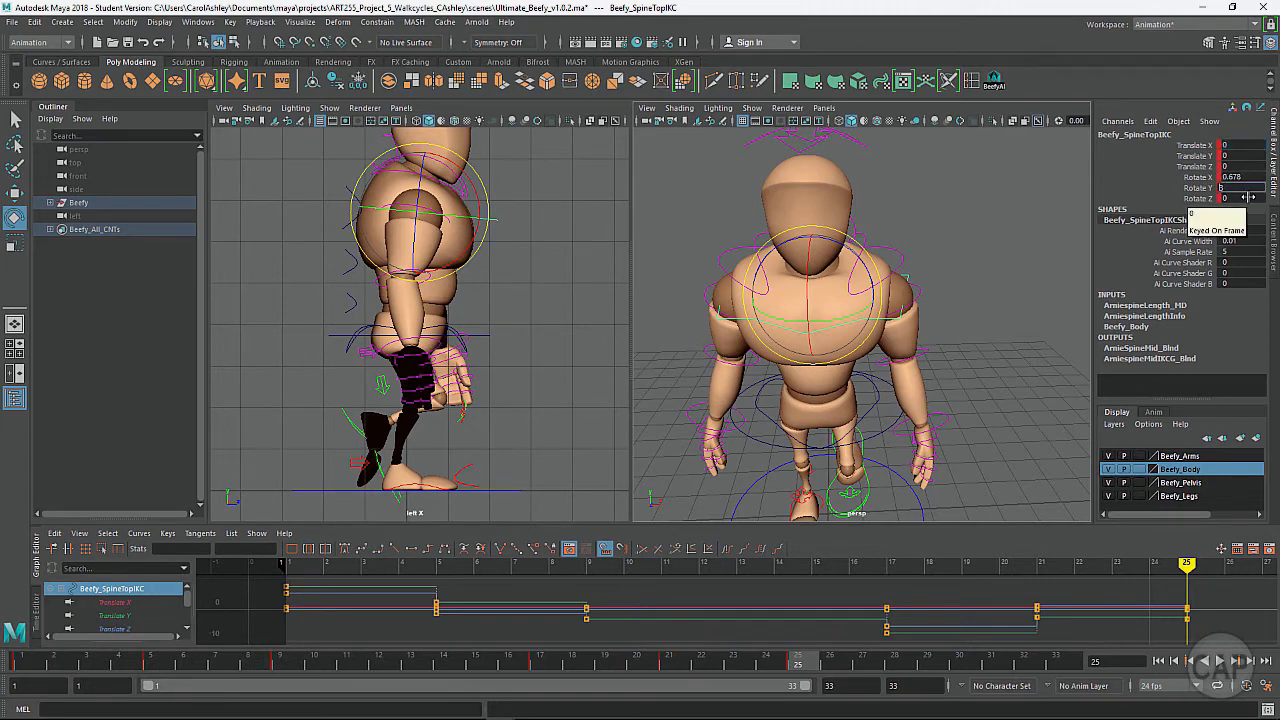
key(Return)
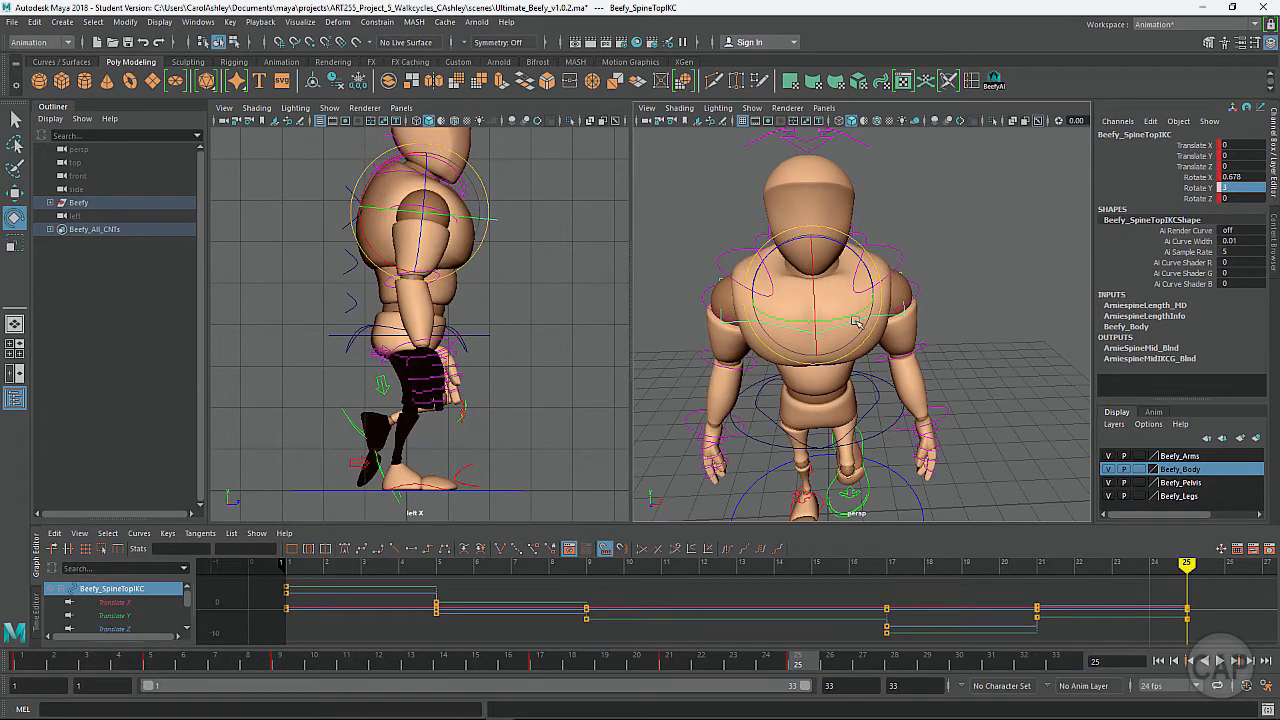
Compare the passing poses at frames 9 and 25 from the front to check that hips, chest, arms and legs mirror each other
alt+drag(770, 412, 889, 392)
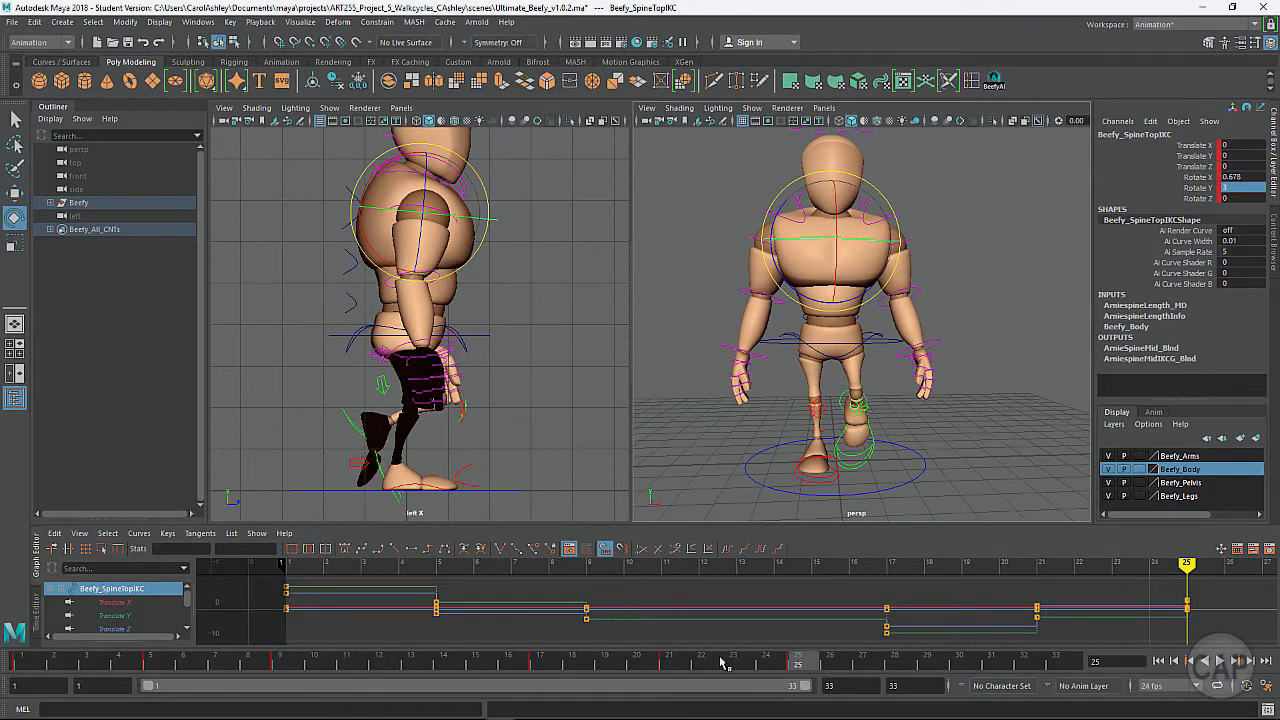
click(295, 666)
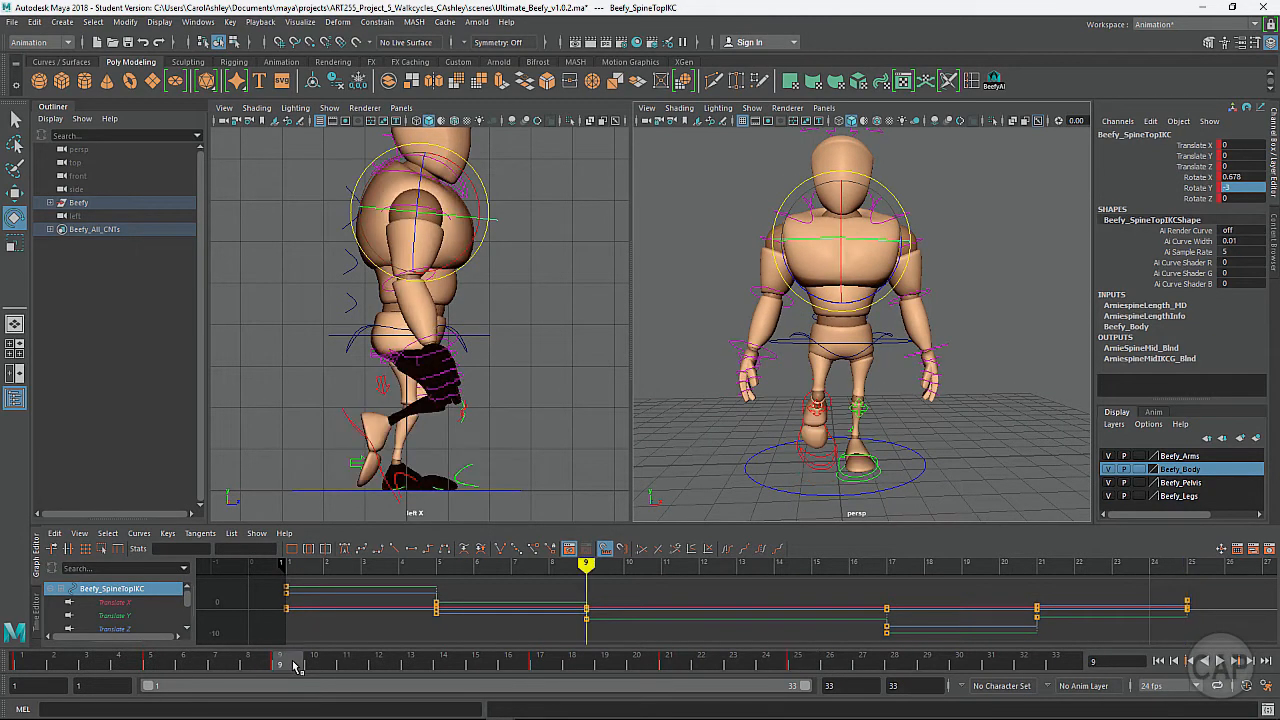
click(800, 662)
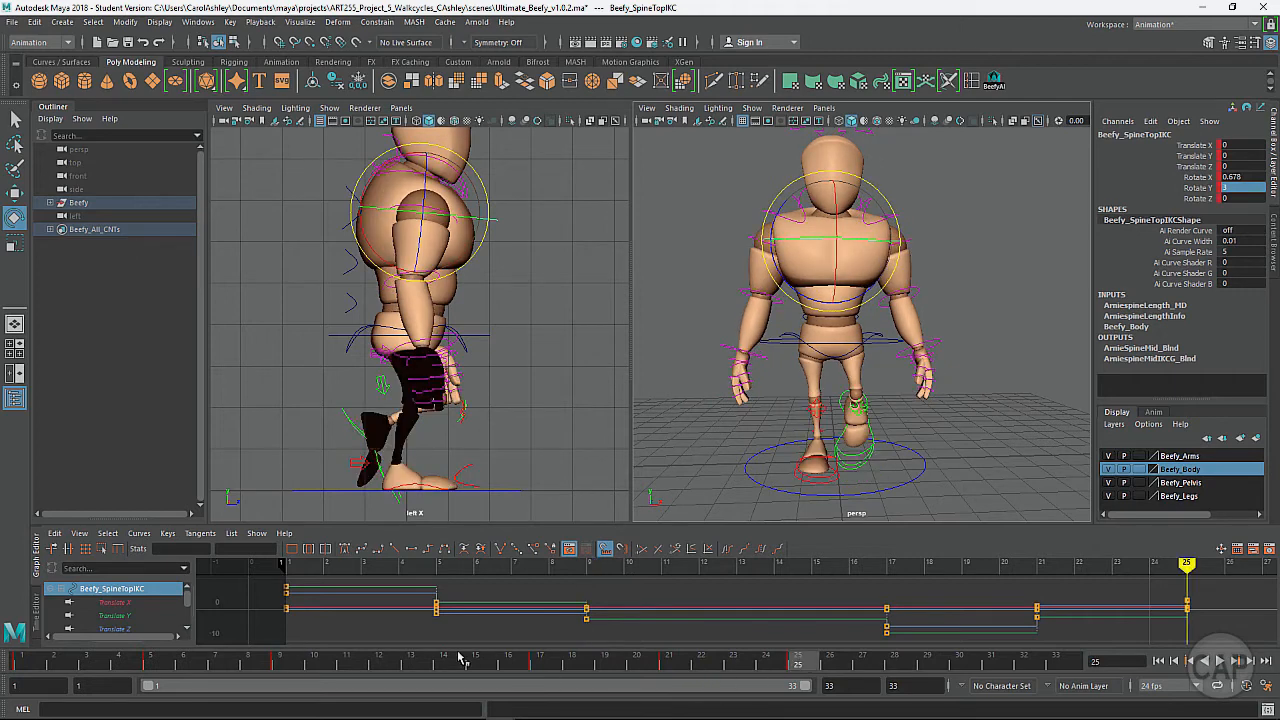
click(280, 664)
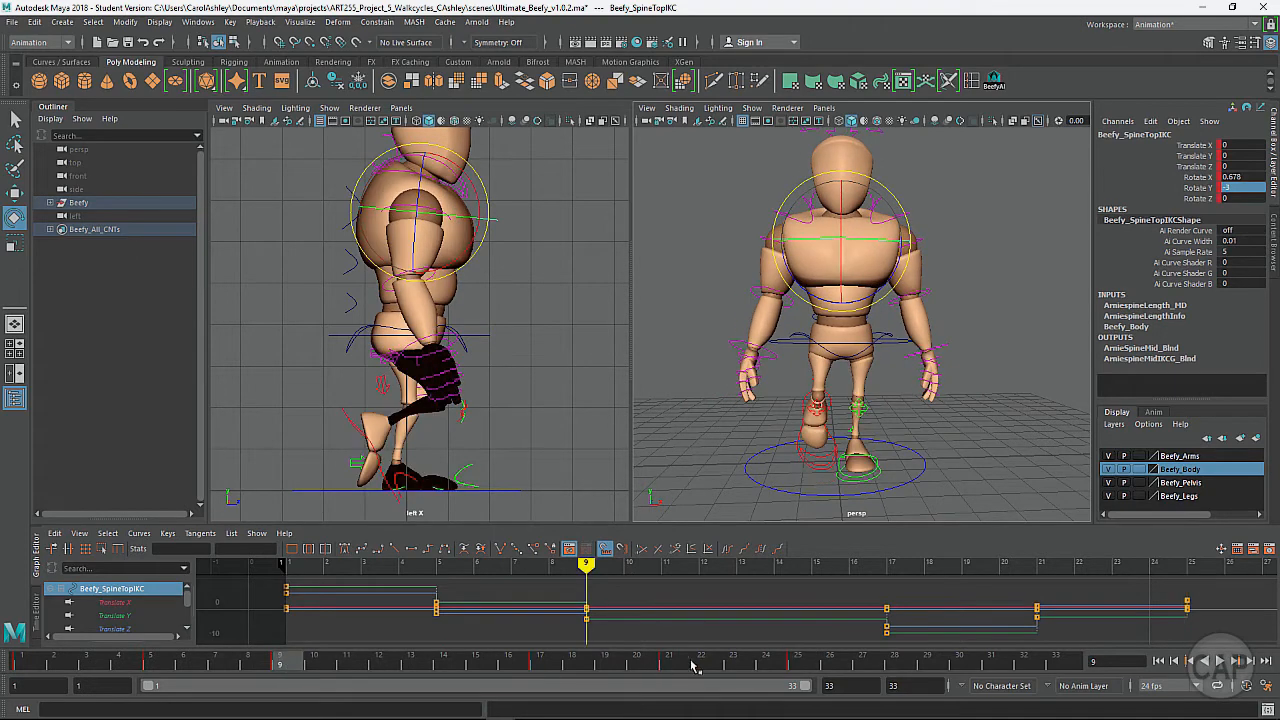
click(799, 664)
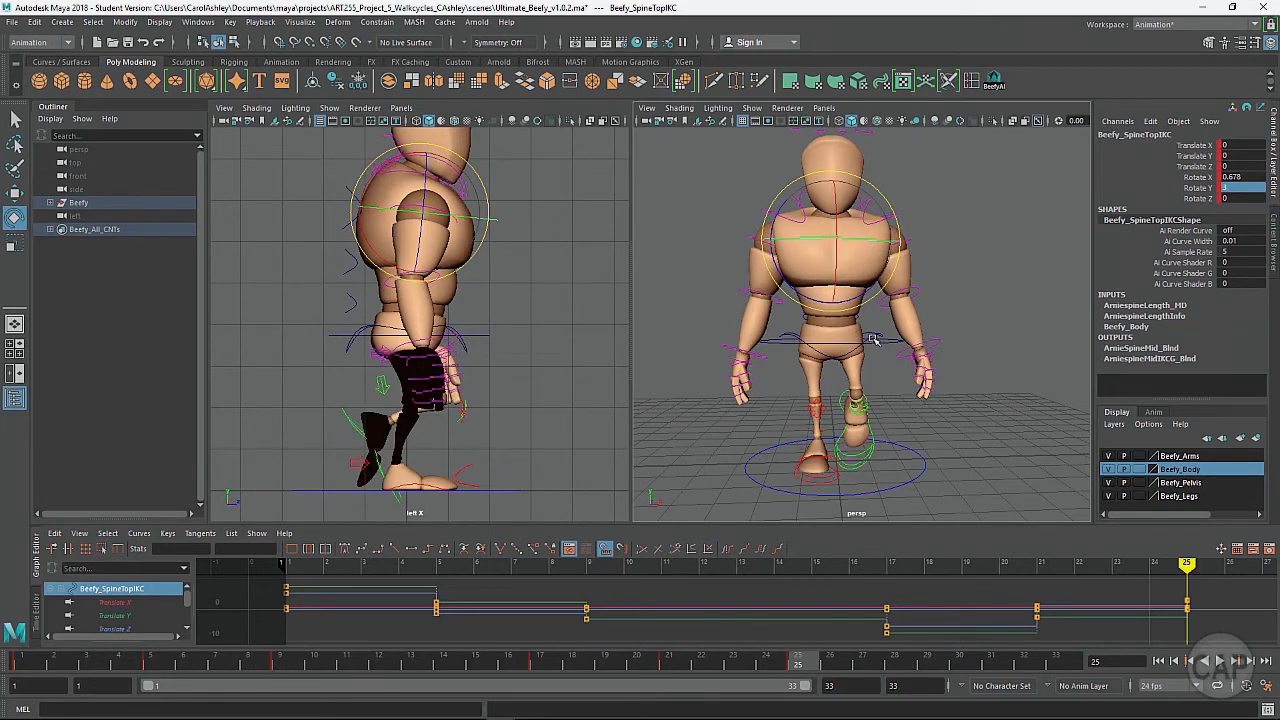
click(280, 664)
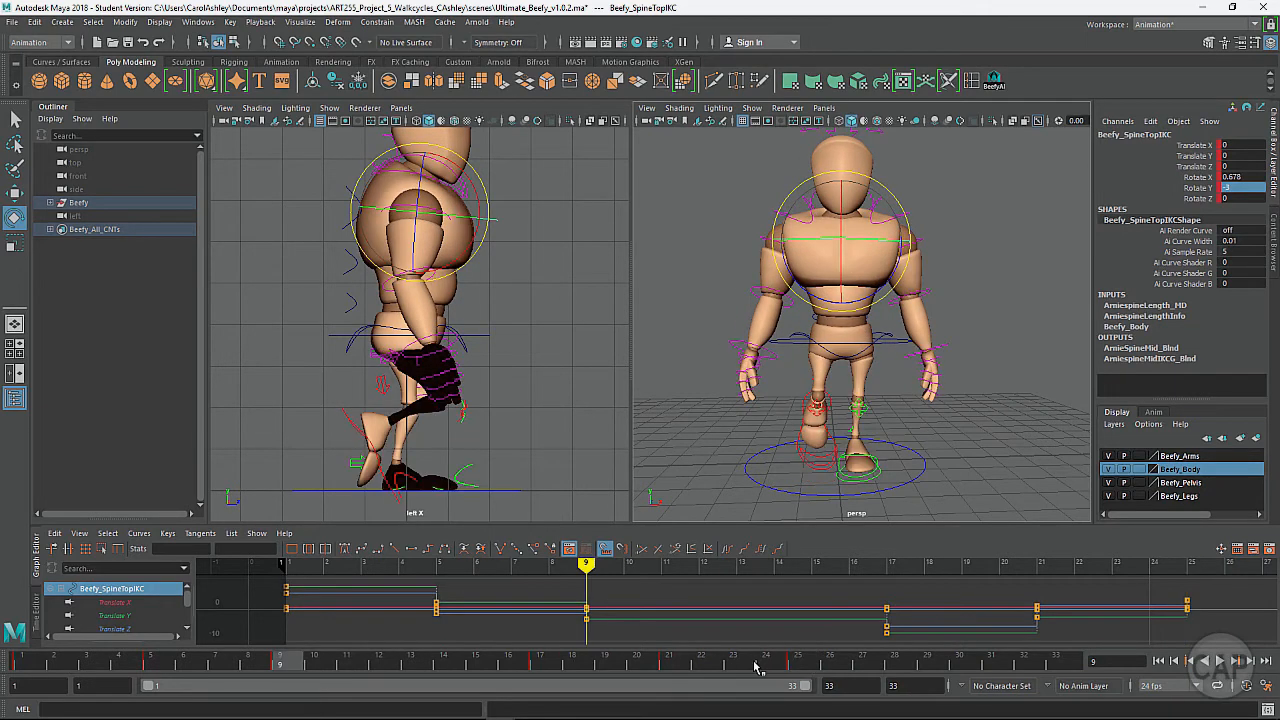
click(798, 664)
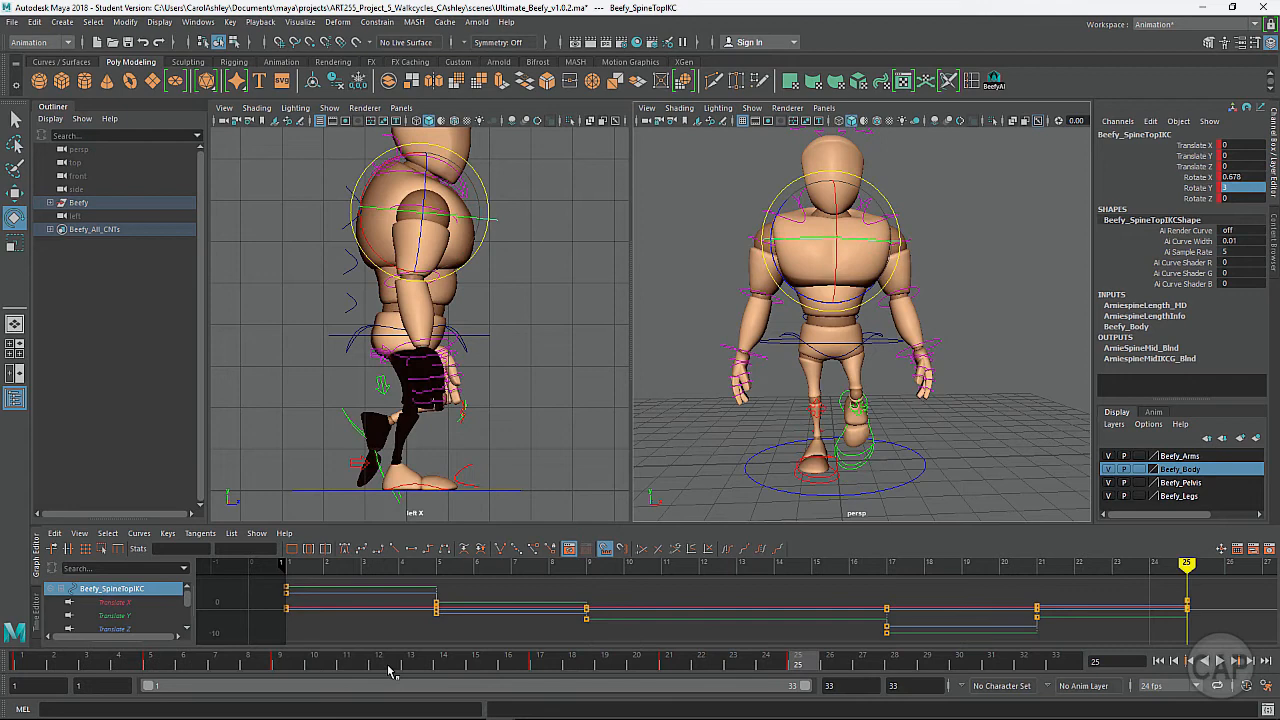
click(285, 663)
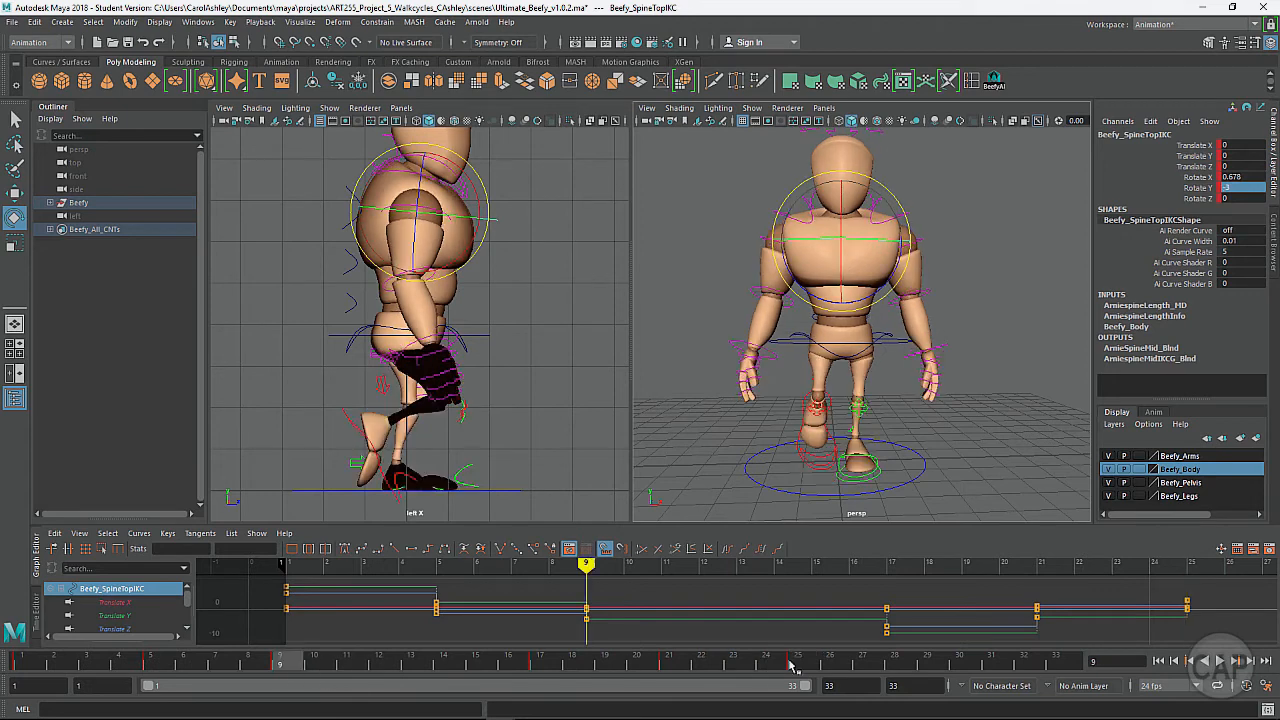
click(800, 661)
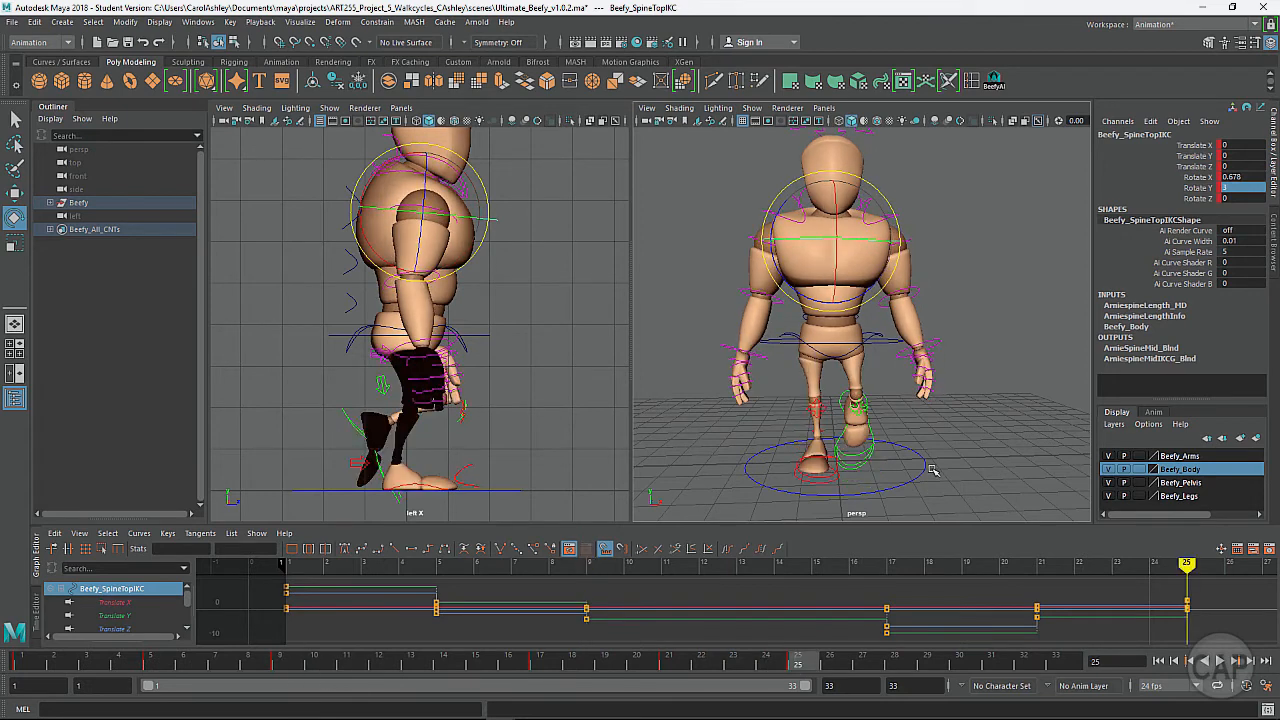
alt+drag(932, 470, 902, 455)
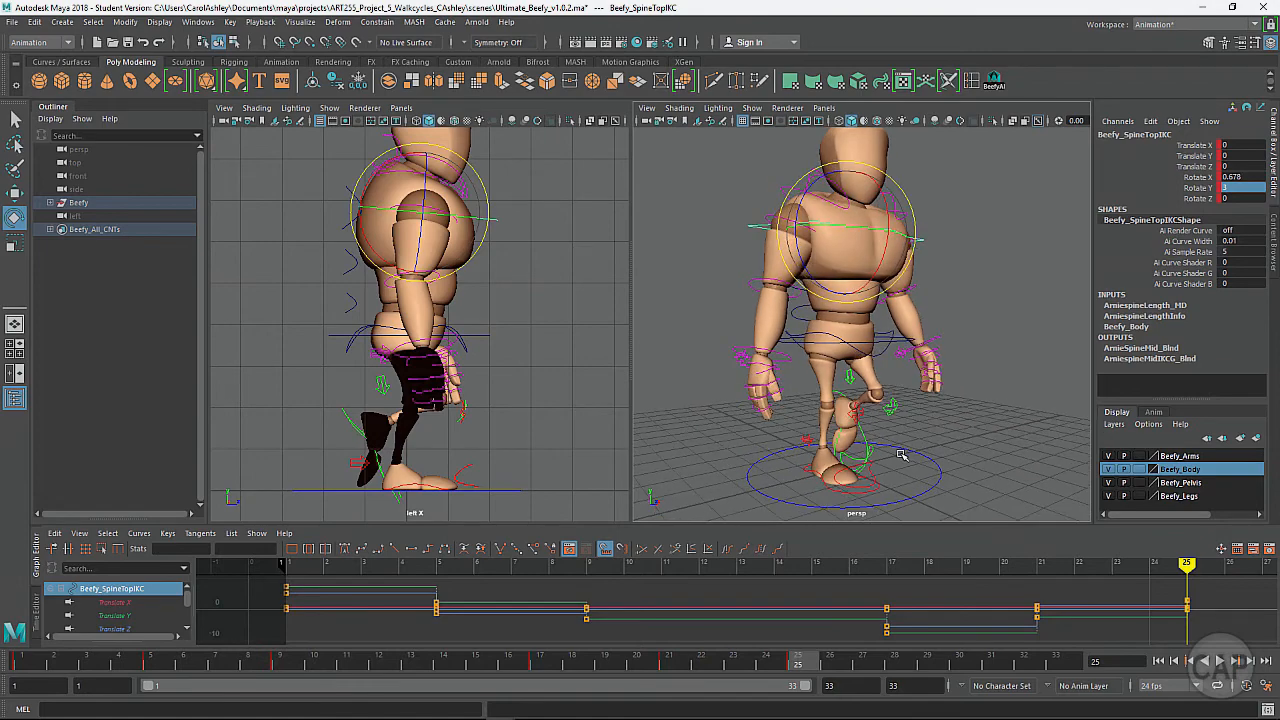